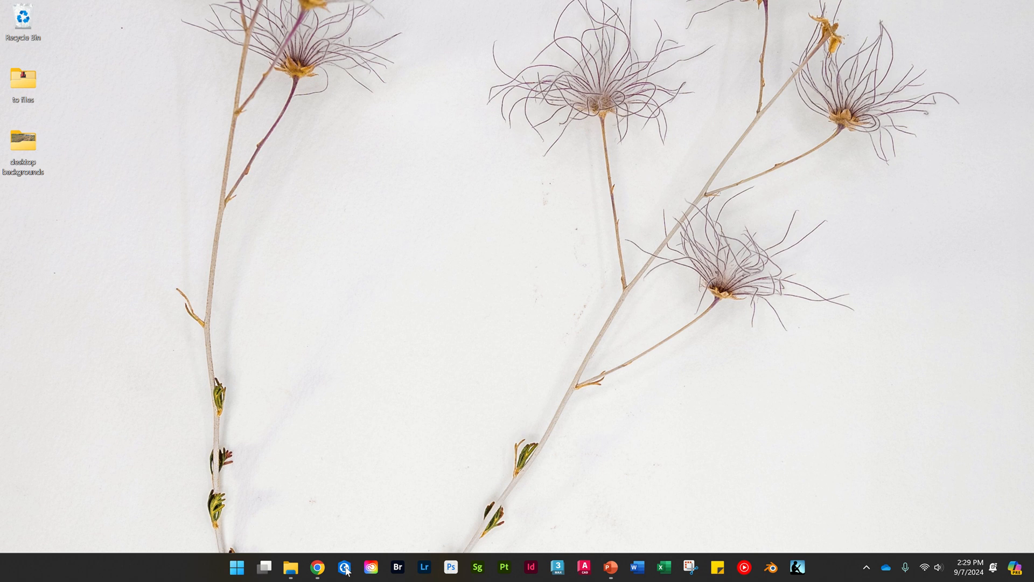
Open ArcGIS Pro and start a new Map project located in OneDrive - Texas Tech University\Teaching\2024 Fall, LARC 2331.
left_click(345, 567)
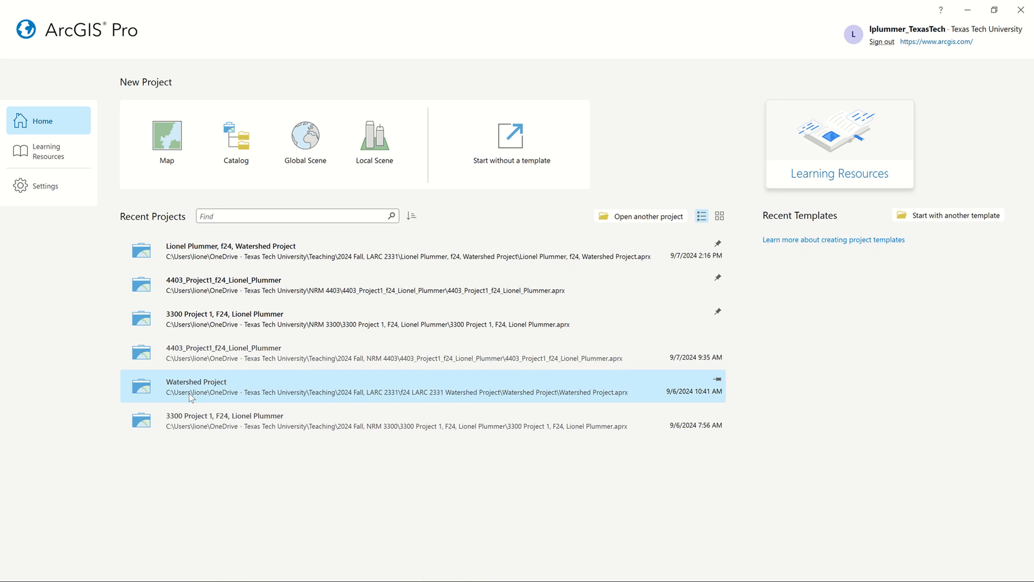
left_click(164, 135)
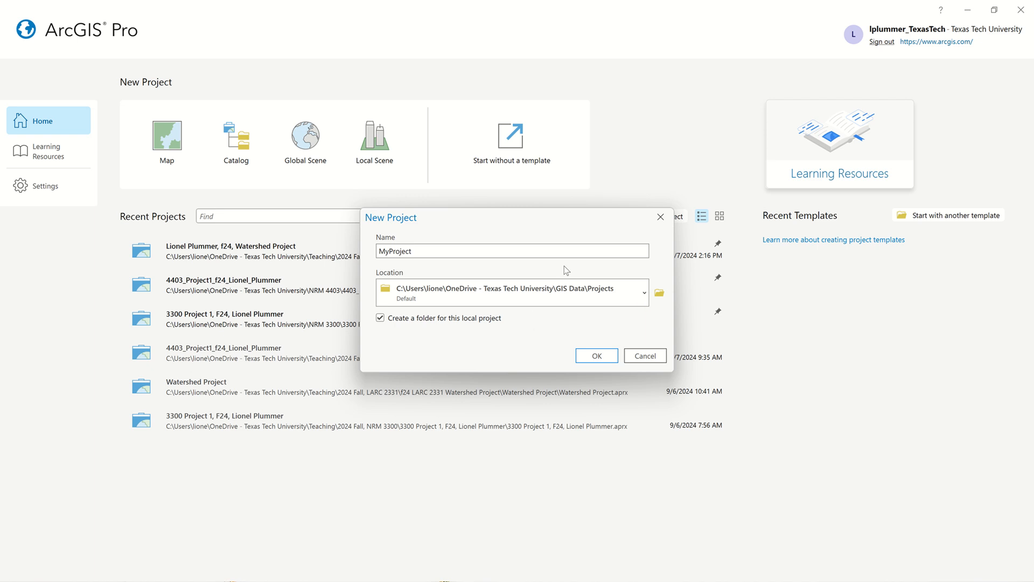
left_click(660, 292)
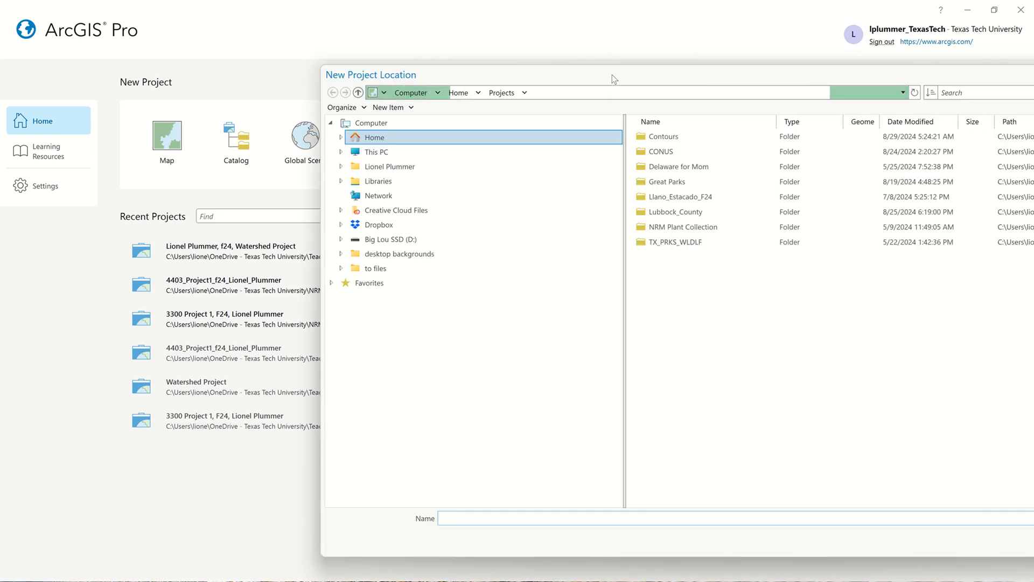
left_click_drag(612, 75, 398, 54)
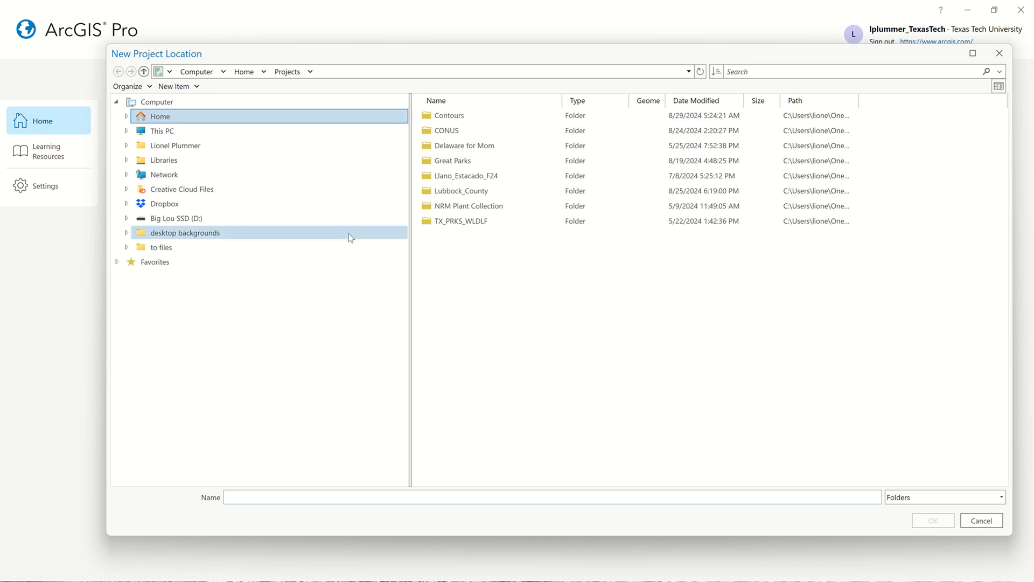
left_click(304, 153)
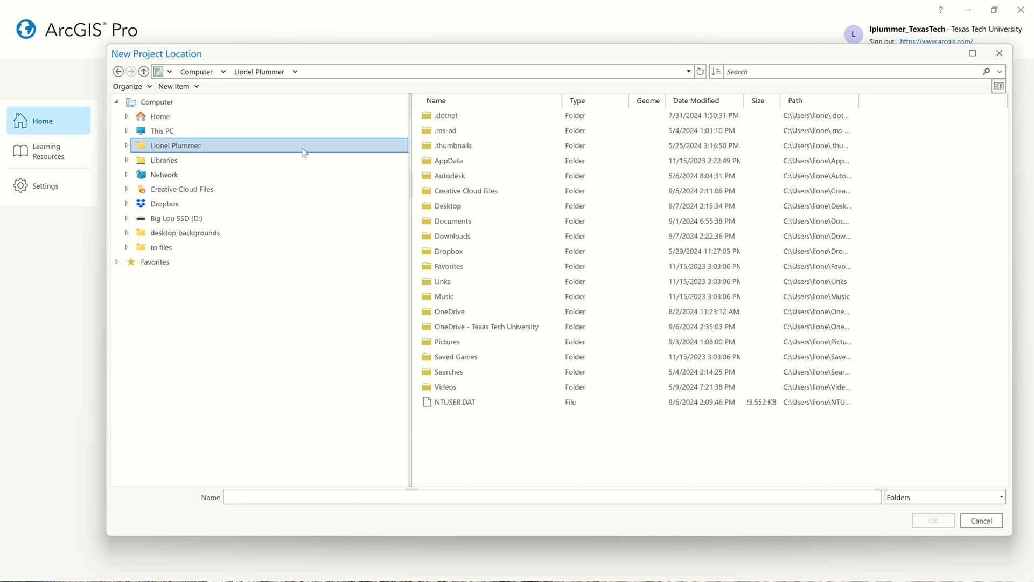
left_click(528, 328)
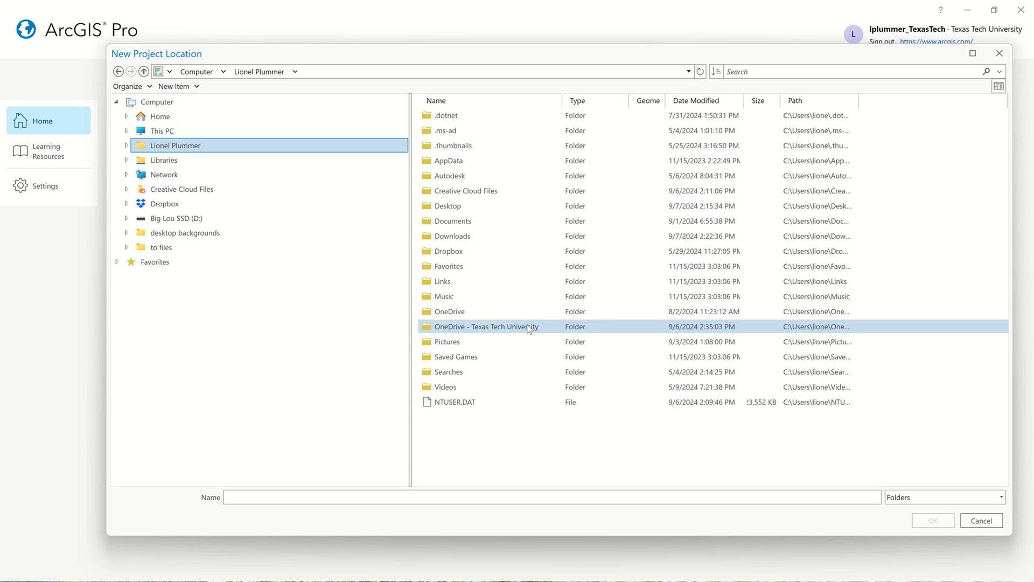
double_click(529, 328)
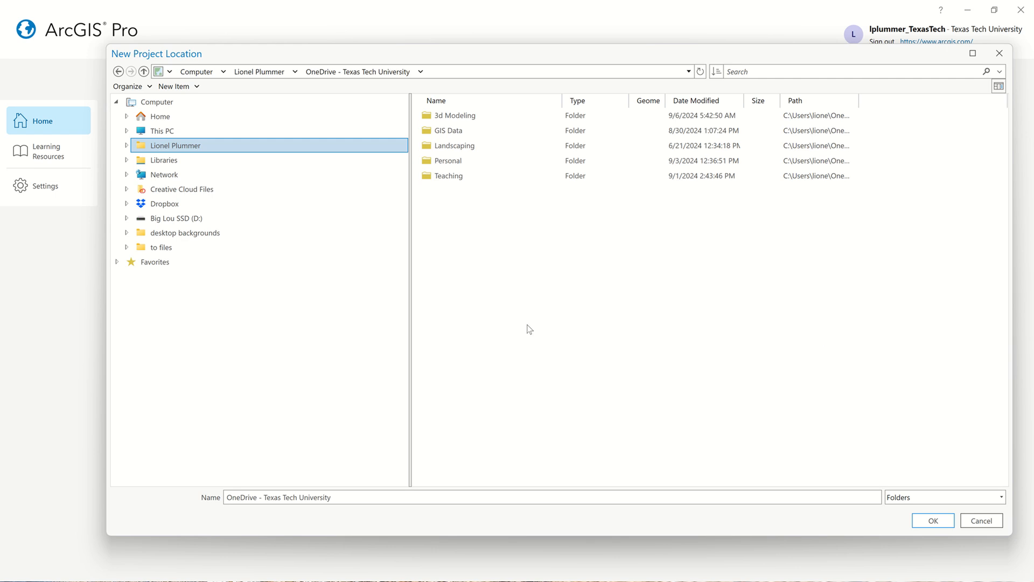
double_click(493, 180)
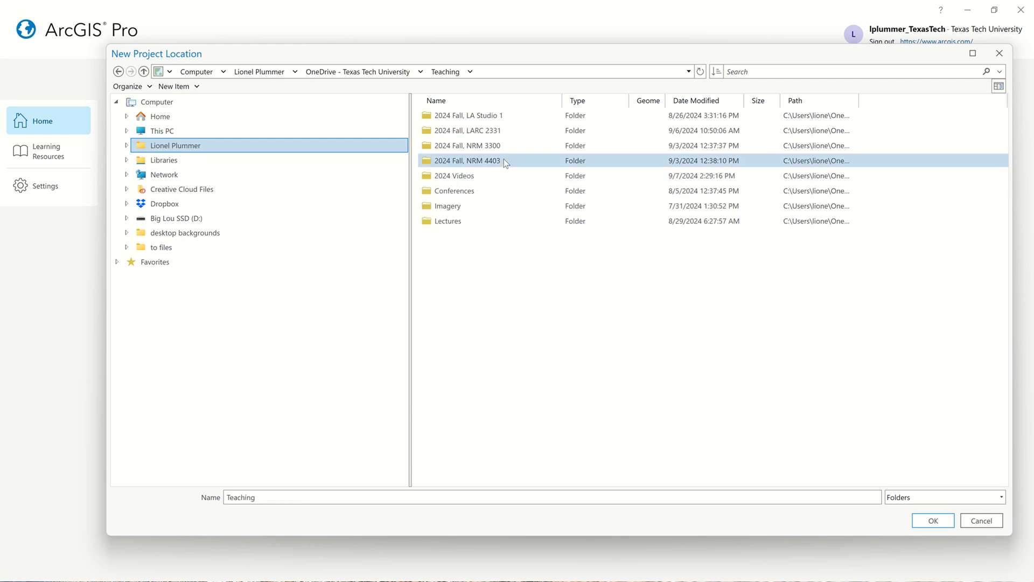
double_click(508, 131)
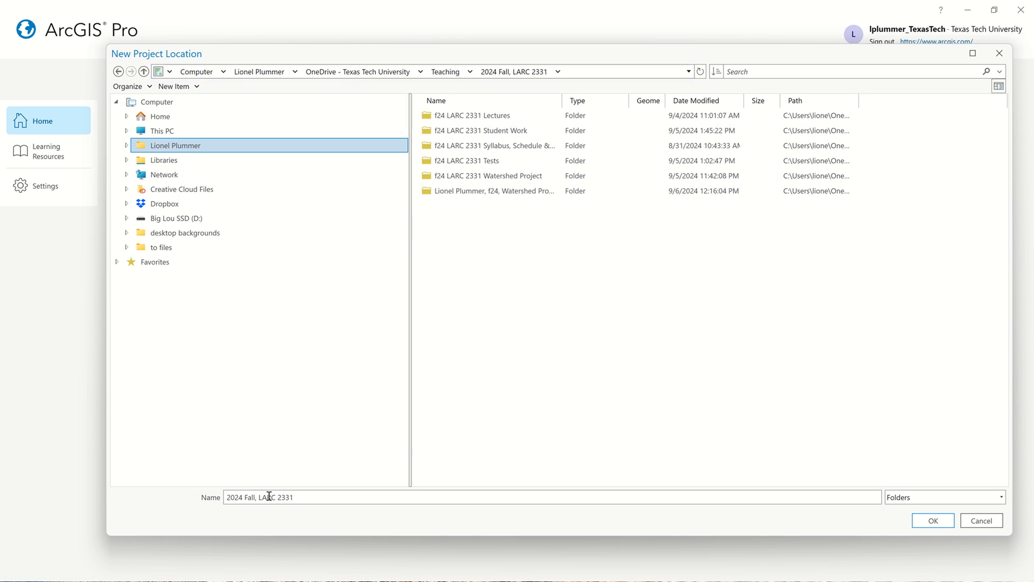
left_click(933, 521)
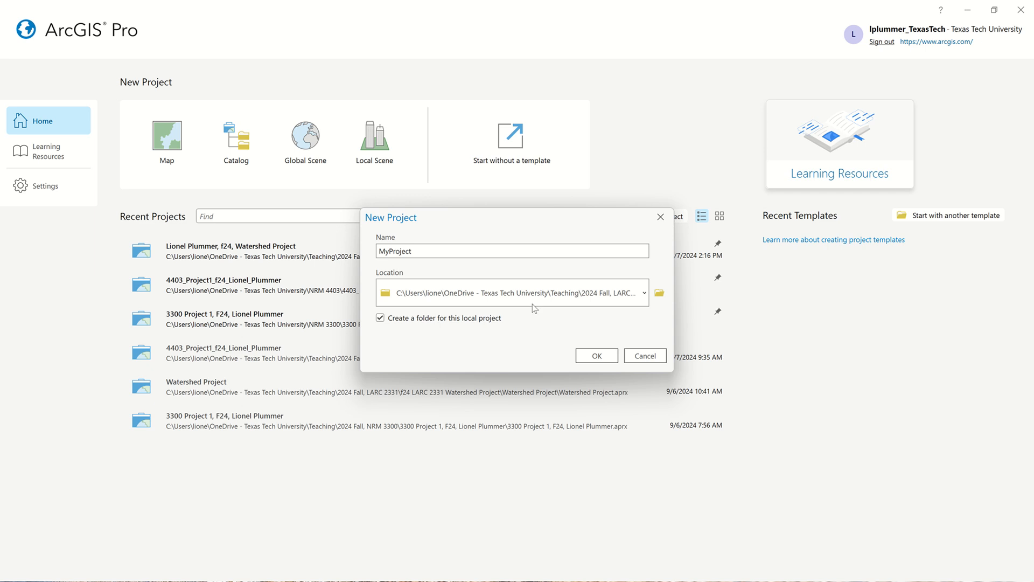
Name the new project "24x18 Watershed Demo" and create it.
double_click(437, 251)
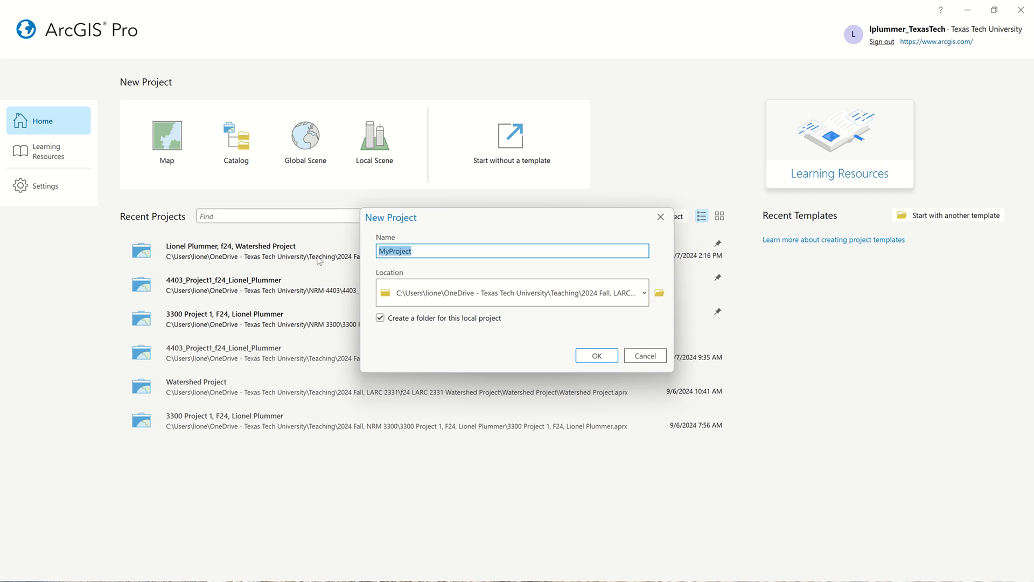
key("BackSpace")
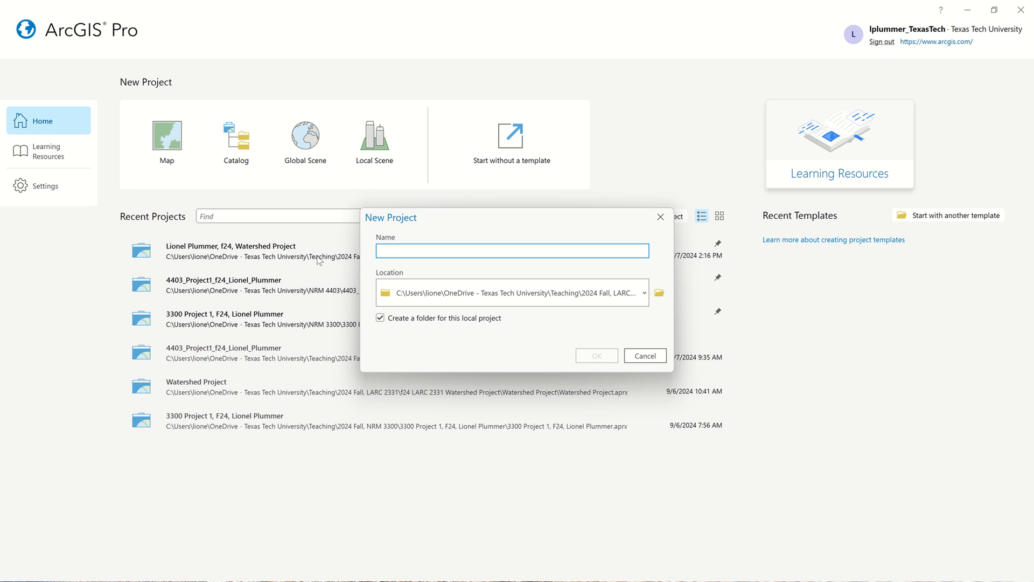
type("24x18 Watershed")
type("Demo")
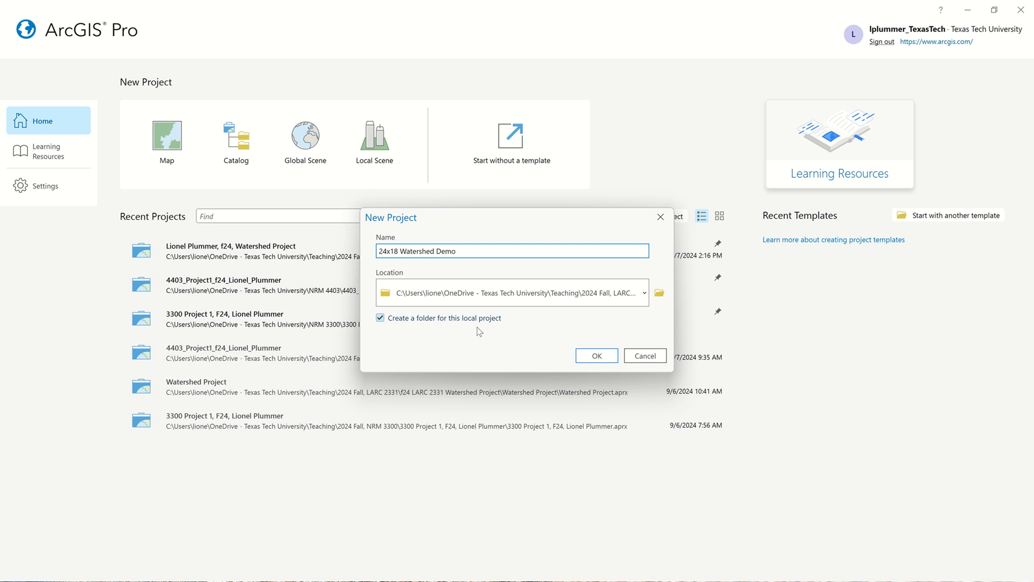
left_click(597, 358)
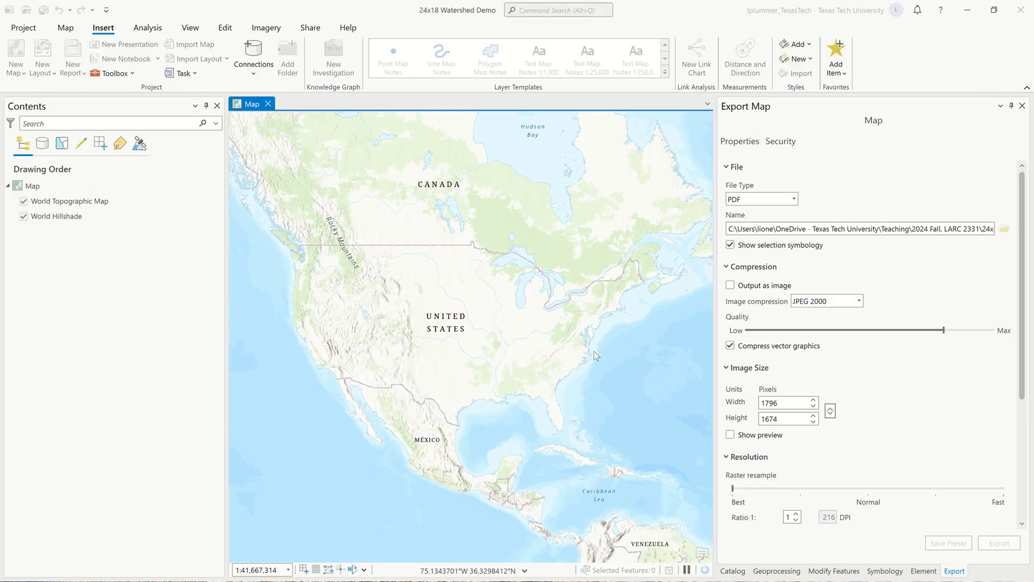
In the map's properties, choose the favorite coordinate system USA Contiguous Albers Equal Area Conic.
left_click_drag(443, 282, 466, 278)
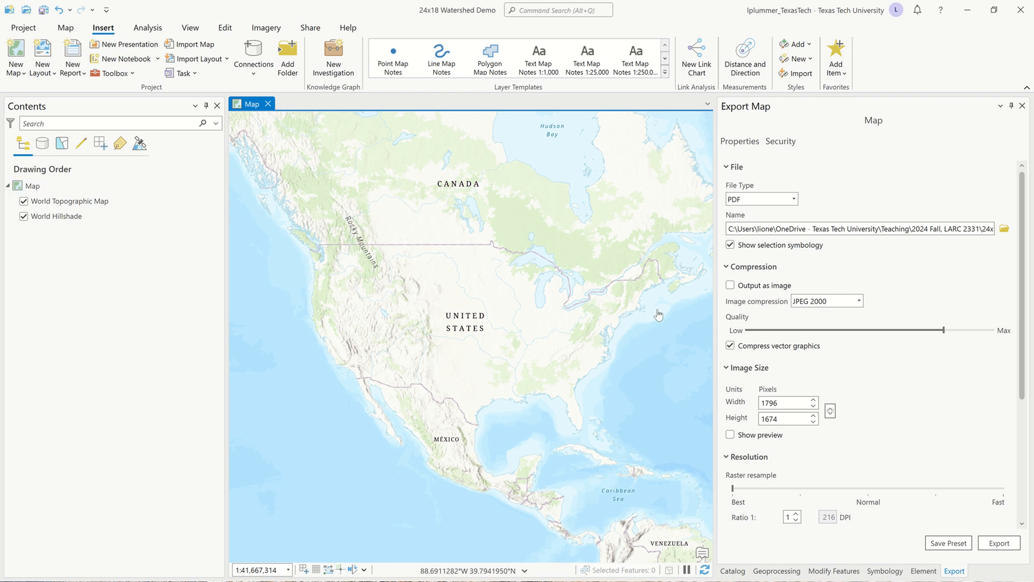
left_click(24, 189)
double_click(24, 187)
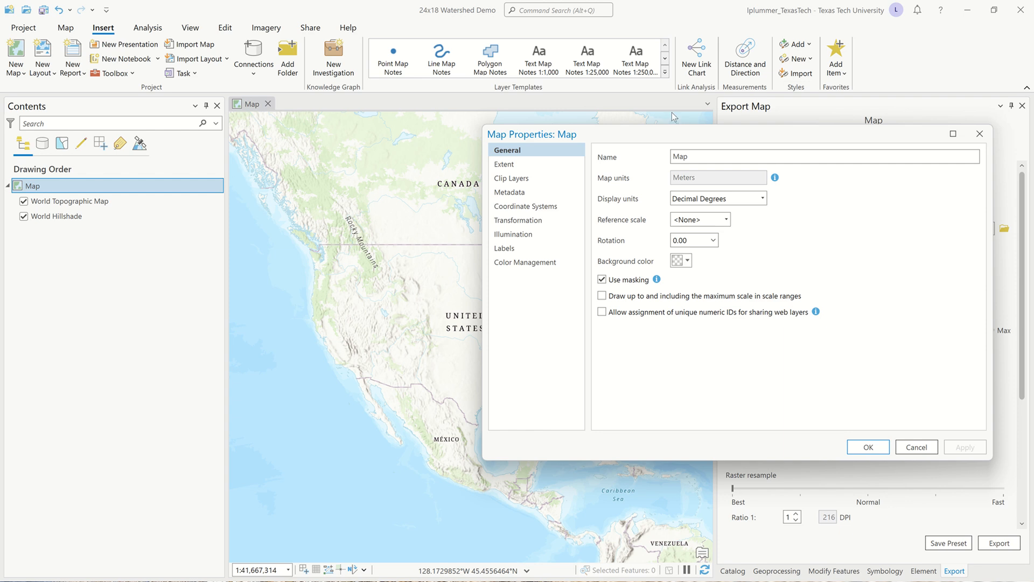
left_click_drag(677, 134, 447, 129)
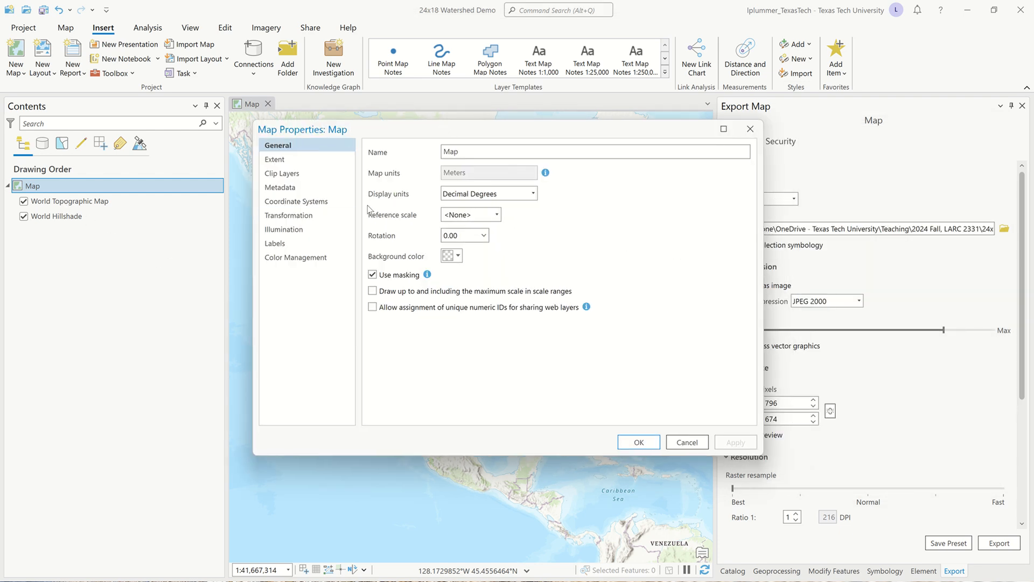
left_click(307, 202)
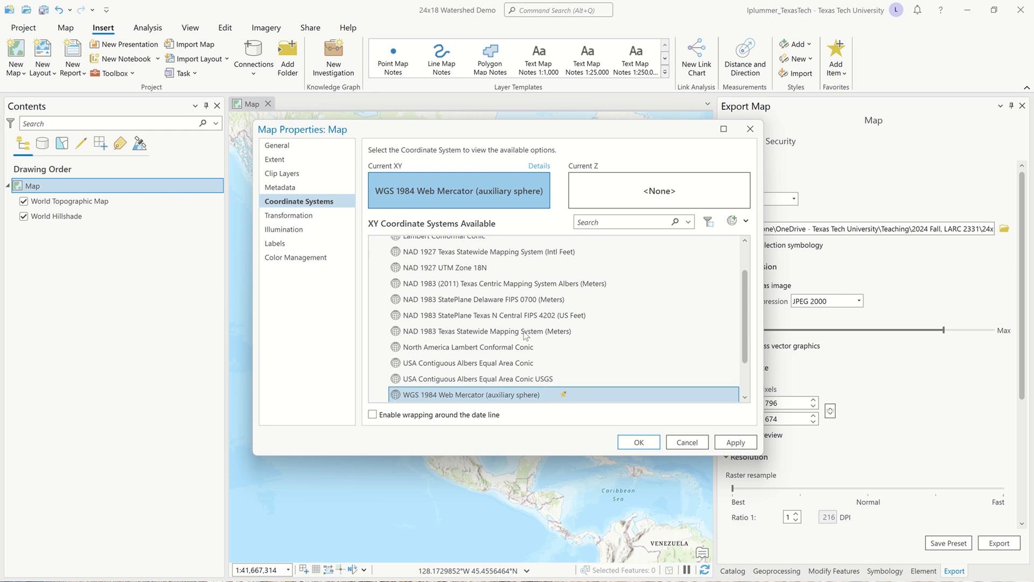
left_click(515, 364)
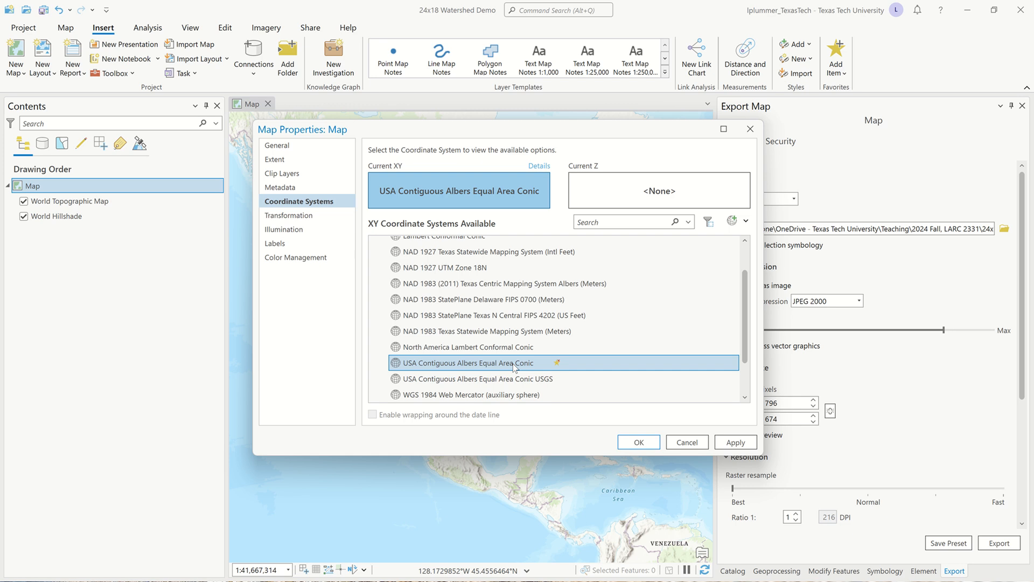
Select USA Contiguous Albers Equal Area Conic among the projected continental North America coordinate systems and apply it to the map.
scroll(512, 363, "up", 2)
left_click(375, 259)
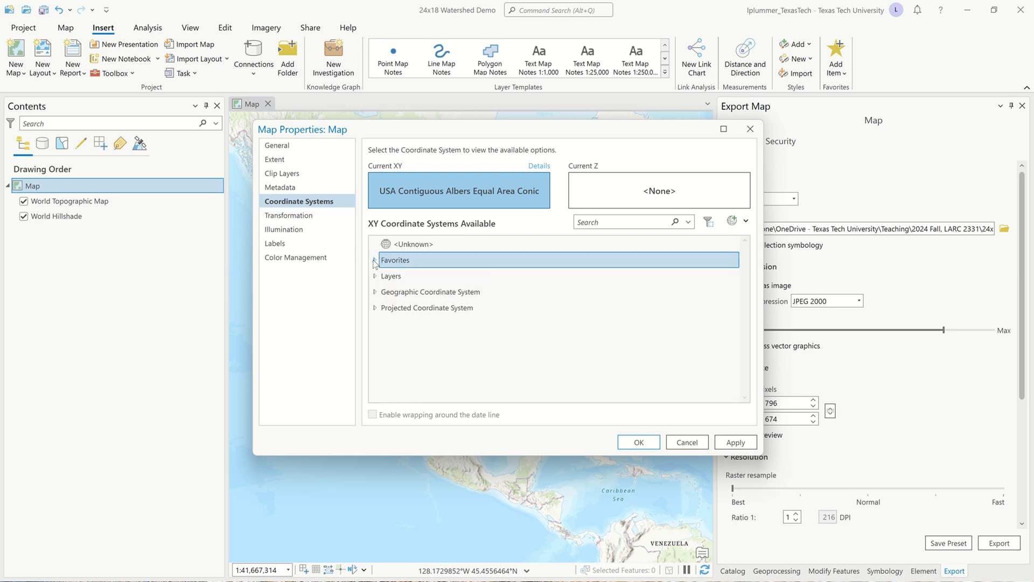
left_click(376, 292)
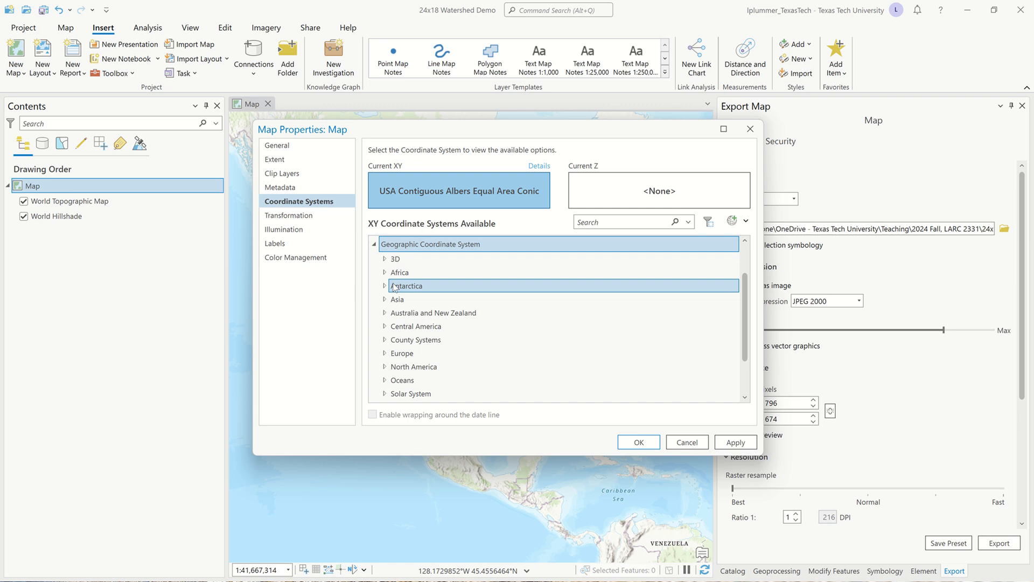
scroll(394, 287, "up", 1)
left_click(375, 292)
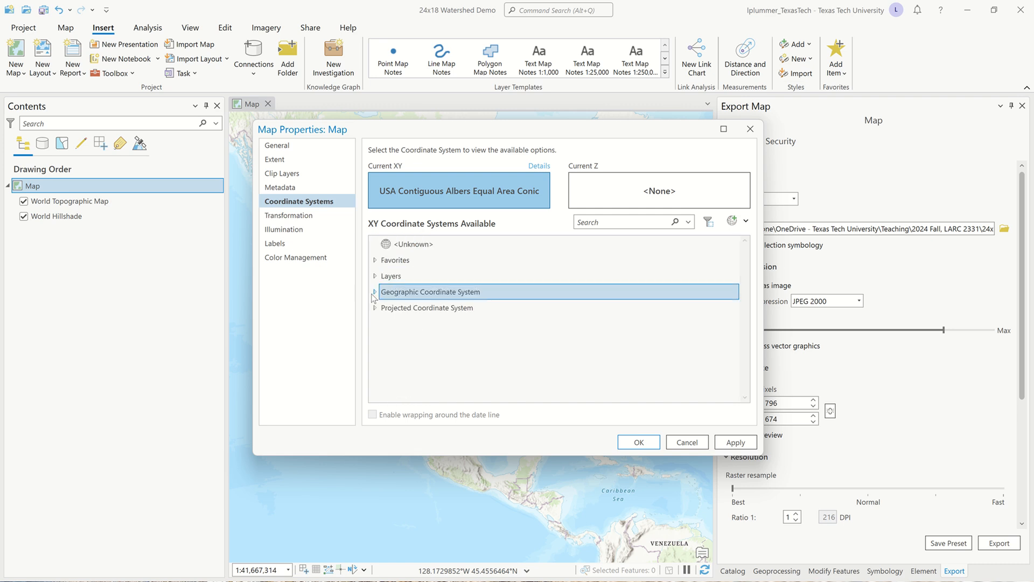
left_click(376, 308)
scroll(379, 311, "down", 1)
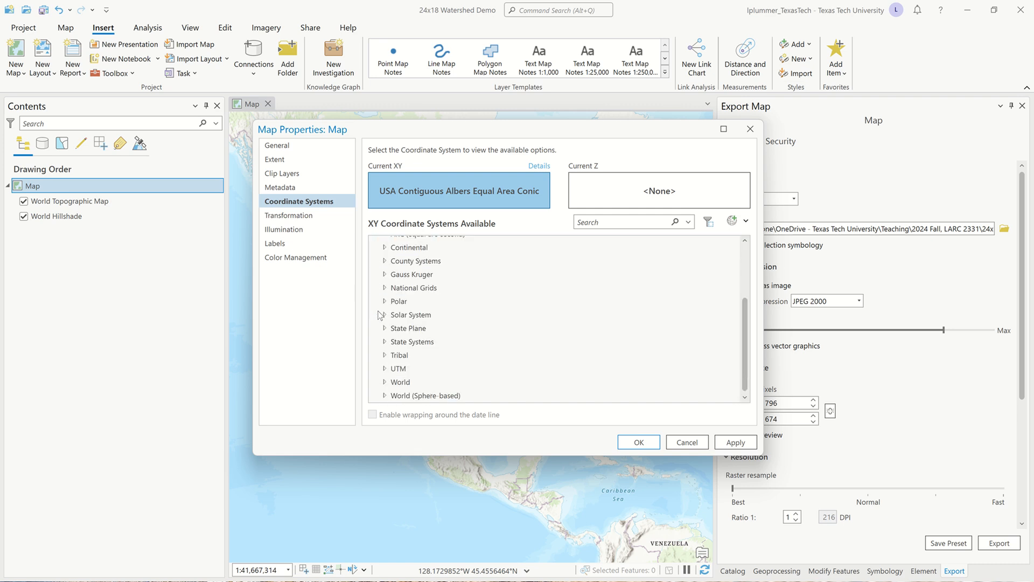
left_click(384, 247)
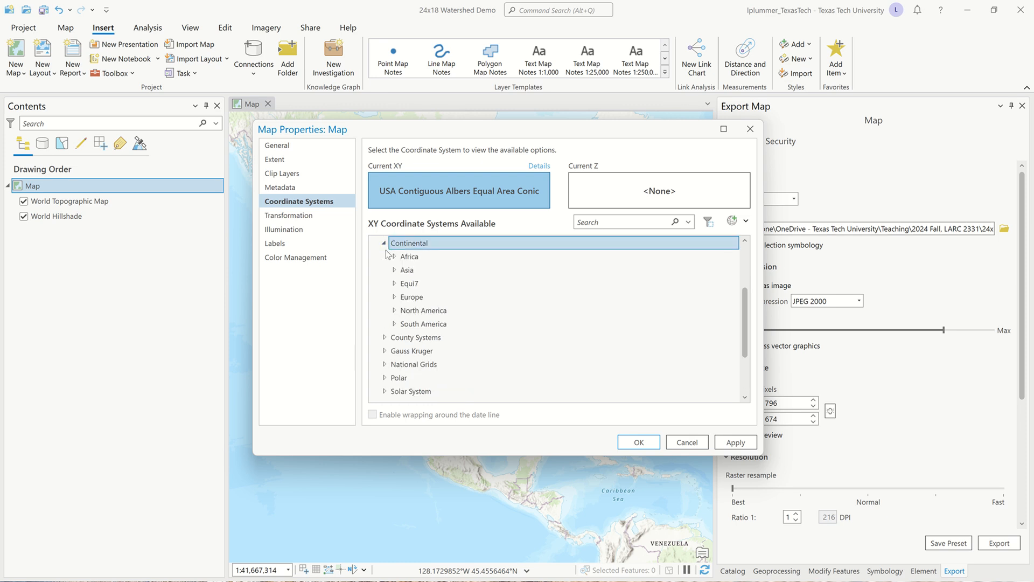
left_click(396, 311)
scroll(451, 345, "down", 2)
scroll(452, 349, "down", 2)
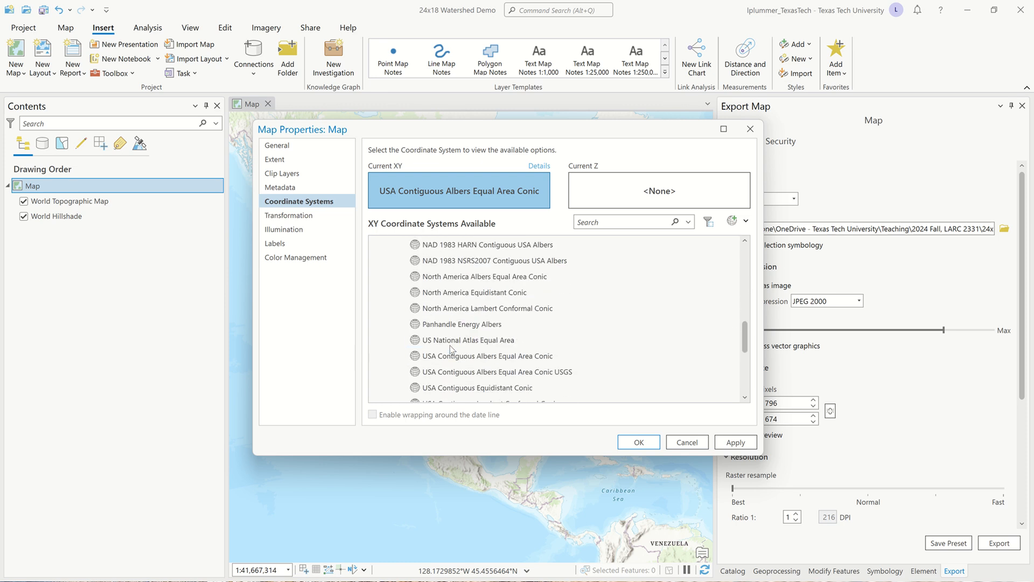
left_click(494, 358)
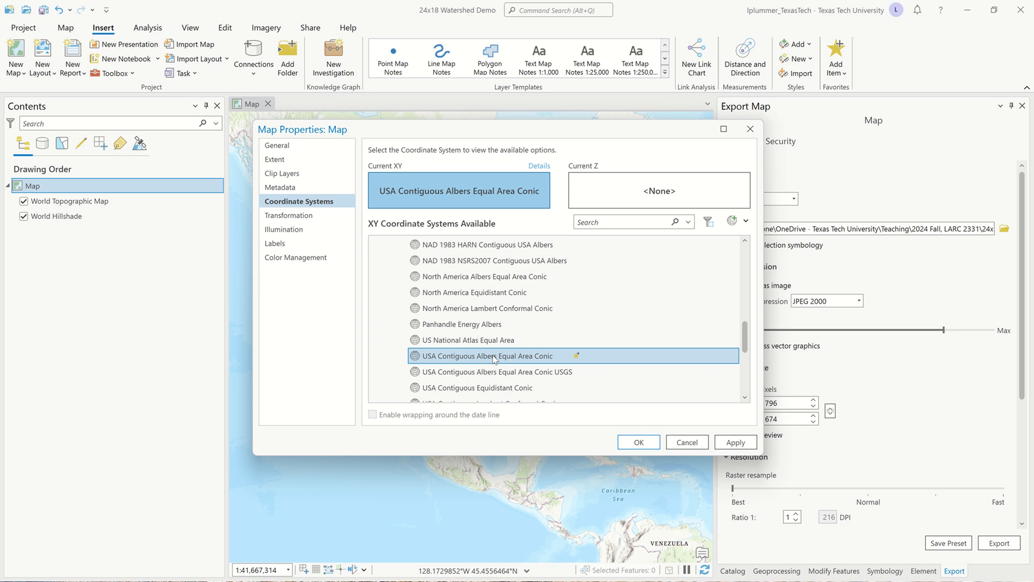
left_click(646, 446)
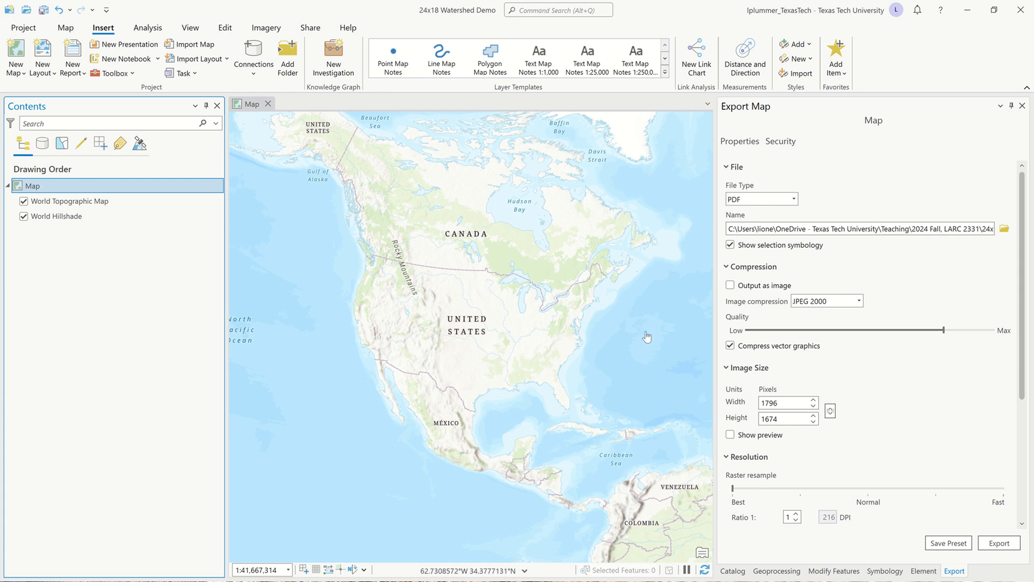
Search the portal's Living Atlas content in the Catalog for "huc 2".
left_click(739, 571)
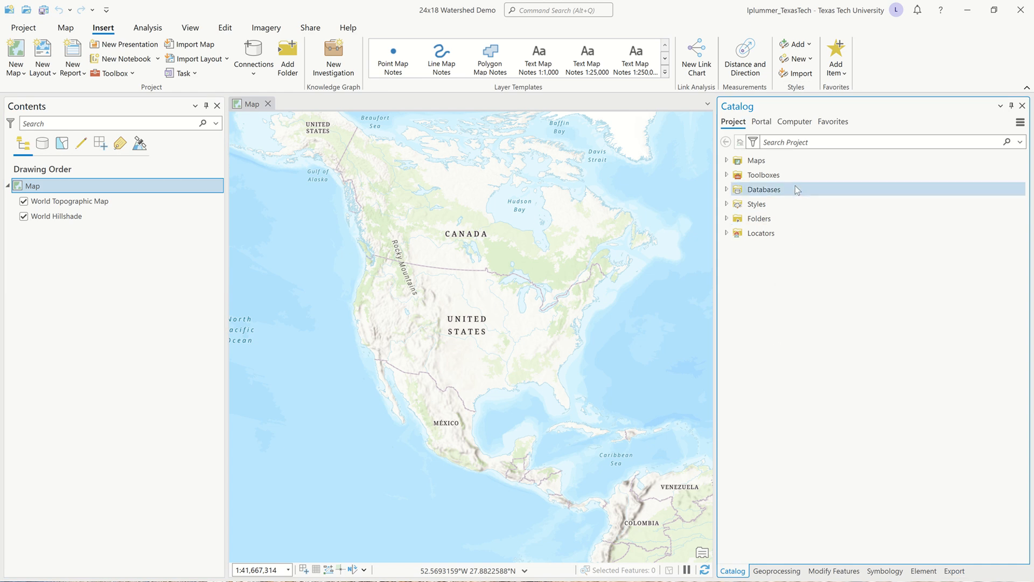
left_click(762, 121)
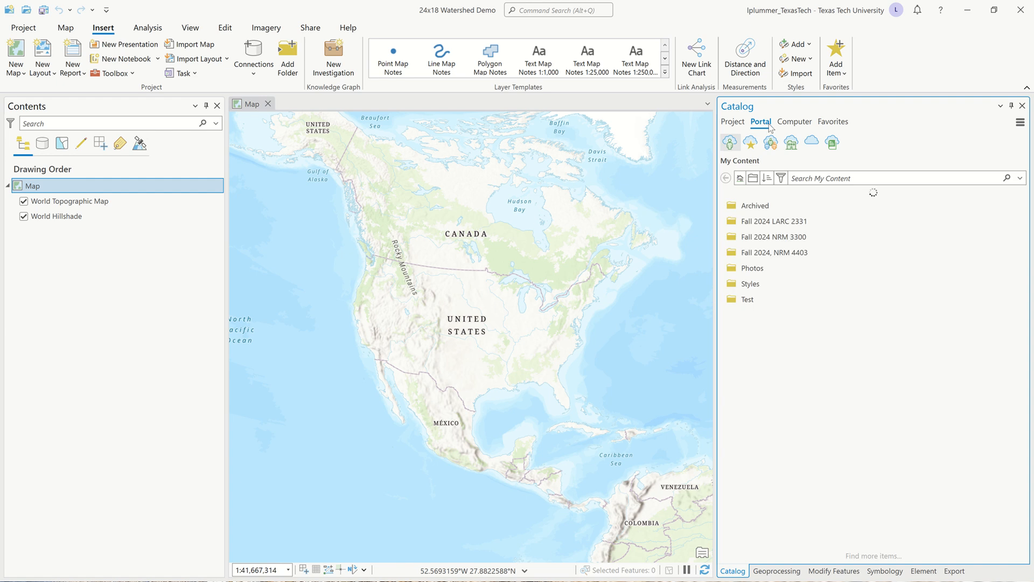
left_click(834, 143)
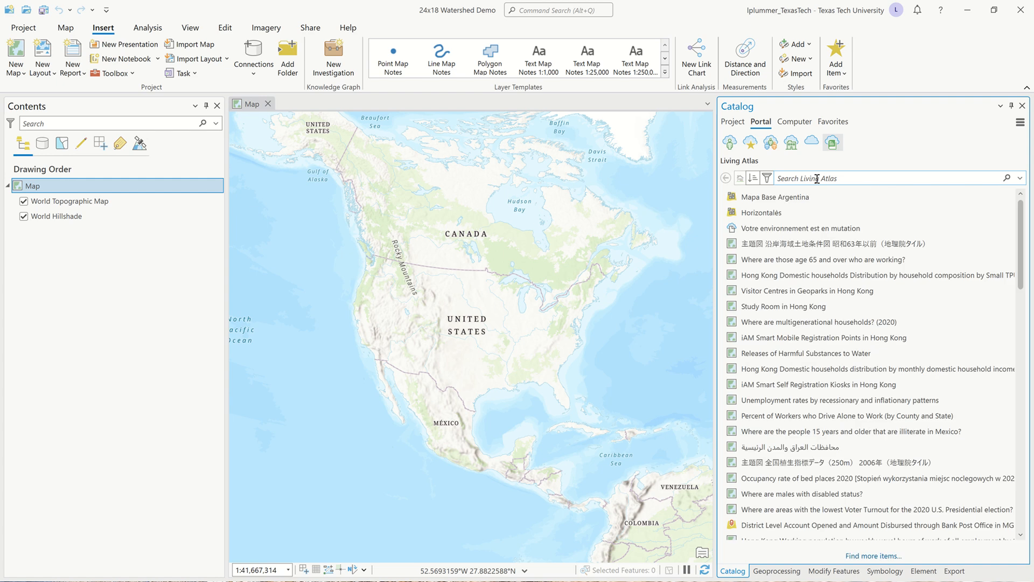
type("huc 2")
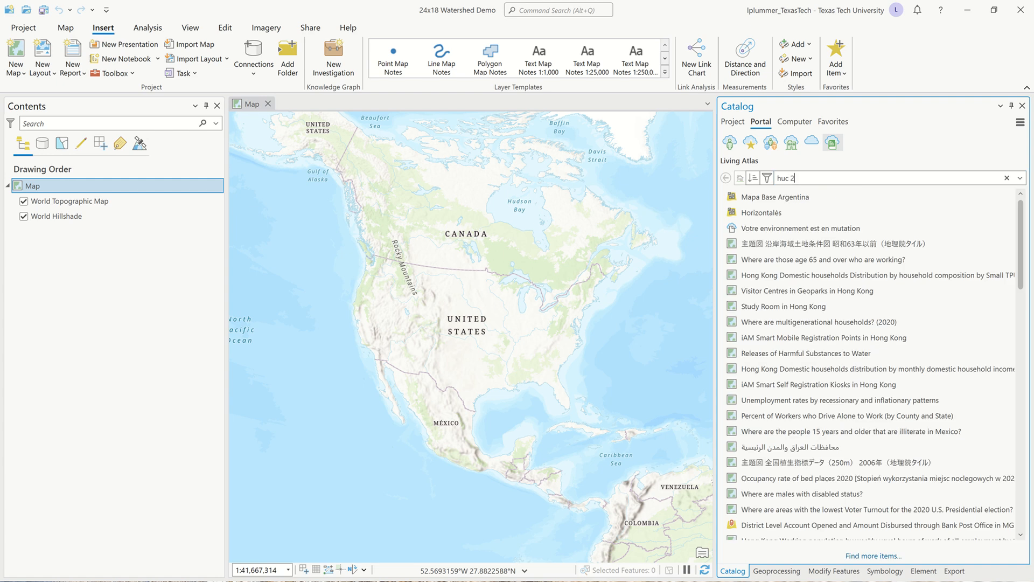
key("Return")
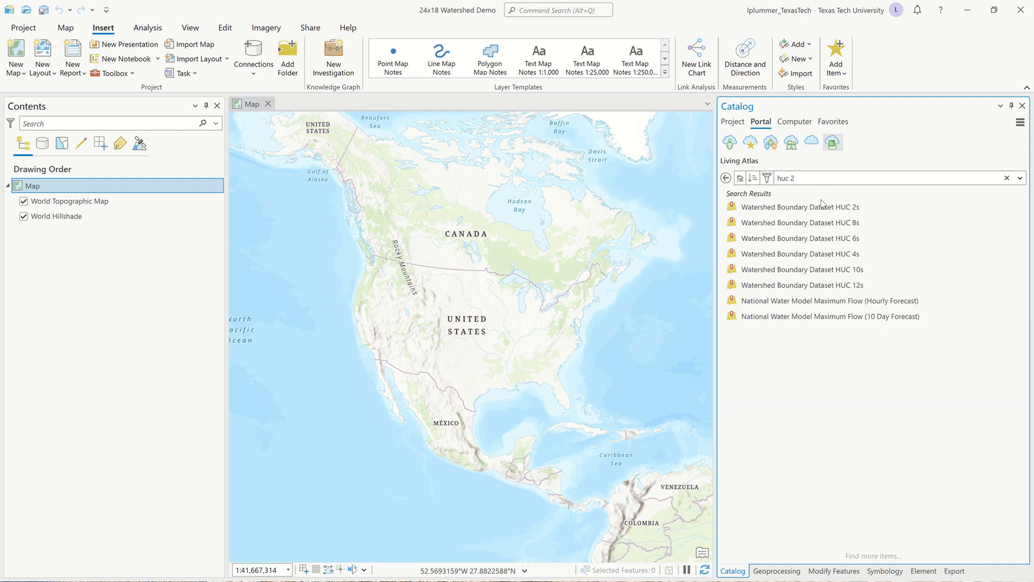
Add the Watershed Boundary Dataset HUC 2s layer to the map.
left_click_drag(817, 205, 151, 191)
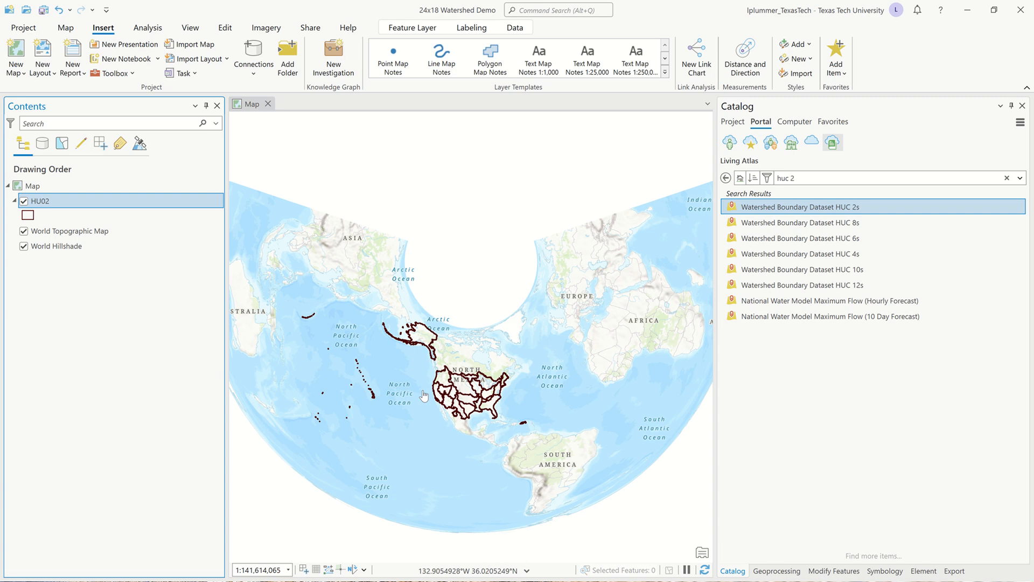
scroll(431, 397, "up", 3)
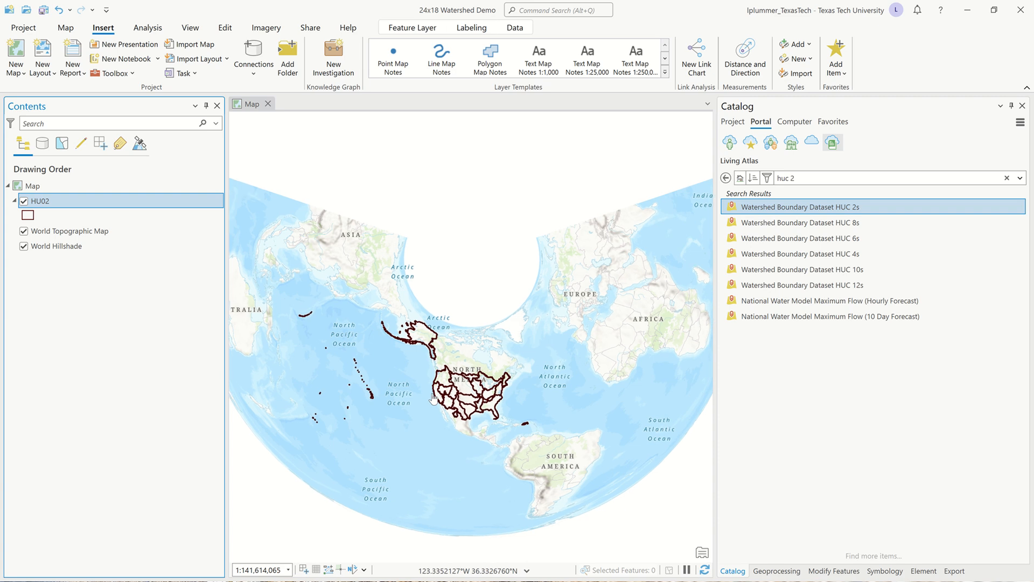
mouse_move(834, 256)
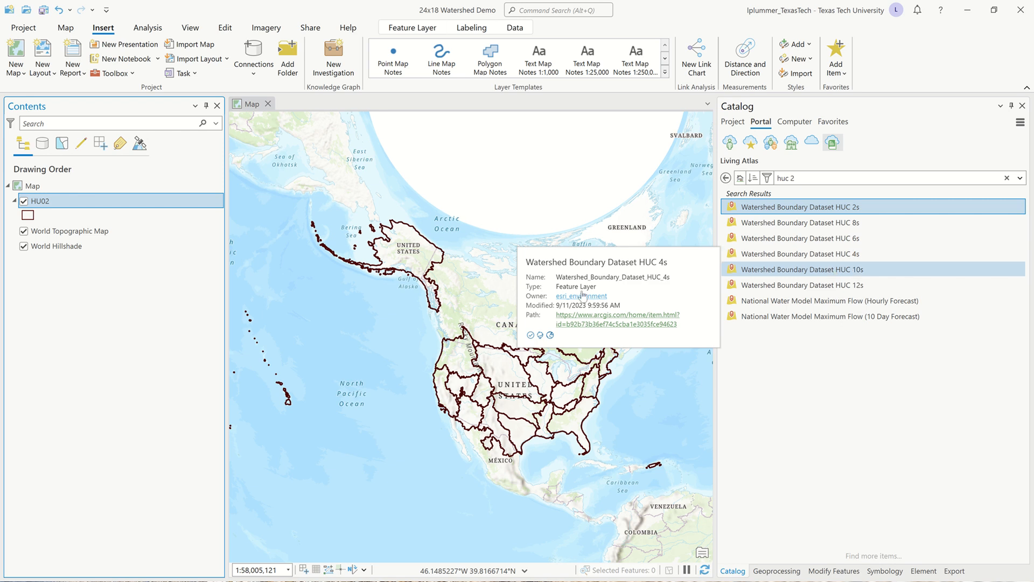
Turn on labels for the HU02 layer so the watershed regions show their names on the map.
scroll(390, 325, "up", 2)
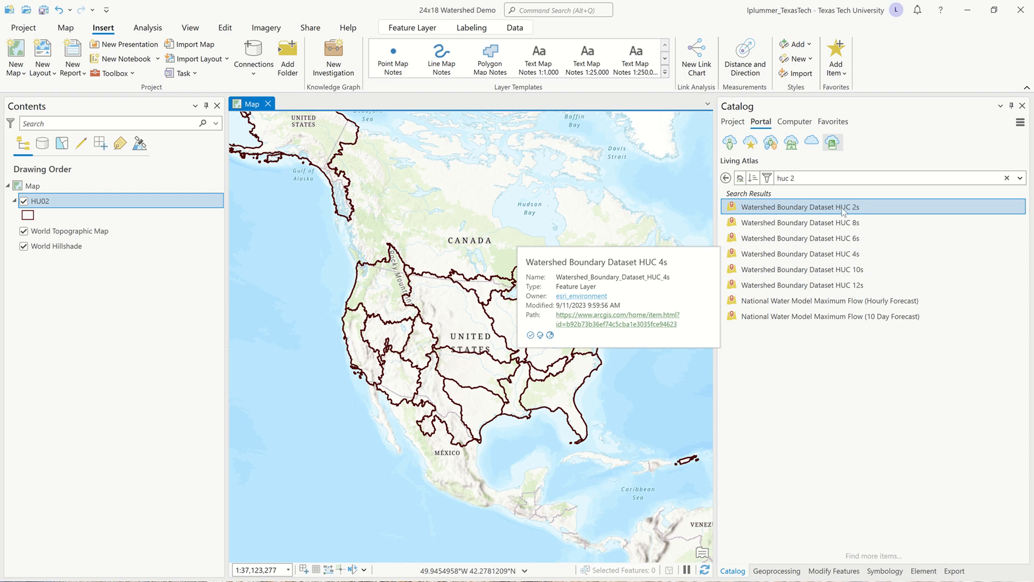
mouse_move(845, 209)
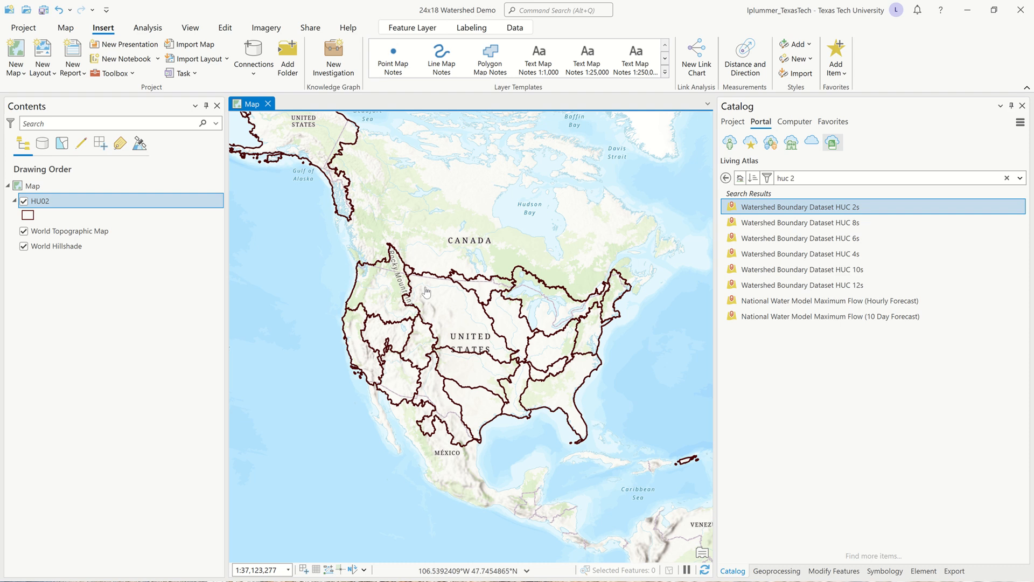
left_click_drag(447, 347, 415, 318)
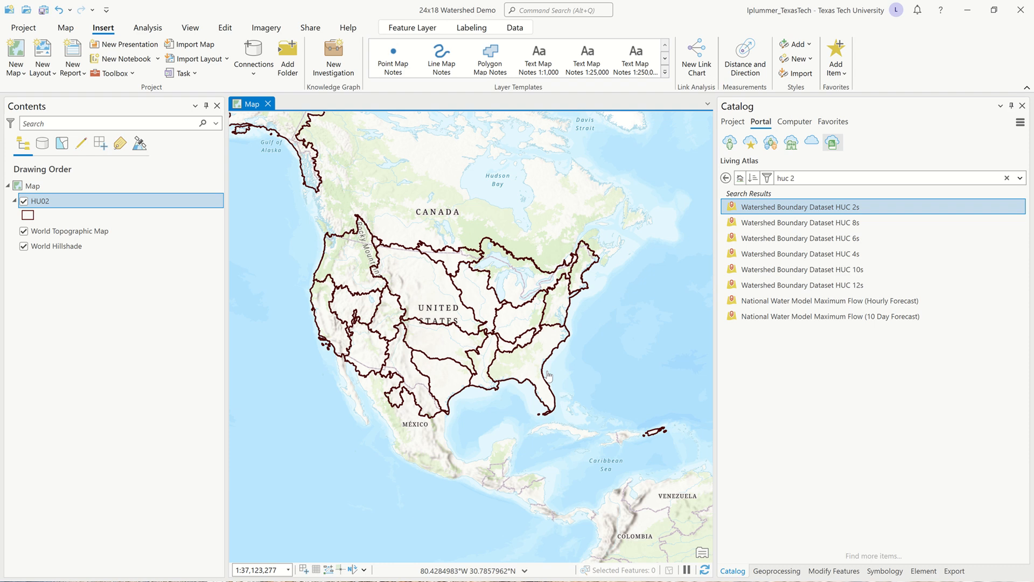
scroll(417, 429, "up", 2)
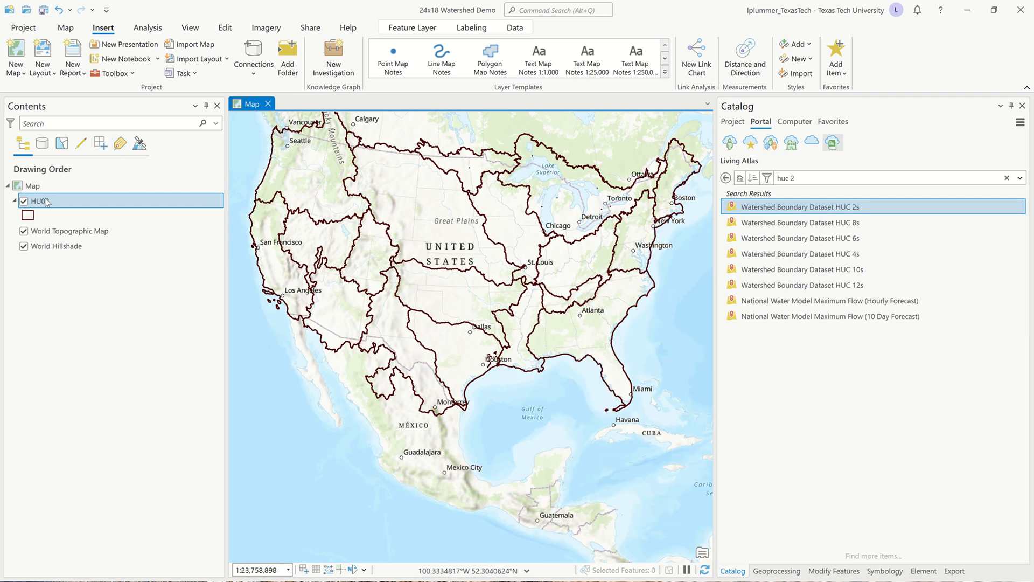
right_click(45, 199)
left_click(14, 295)
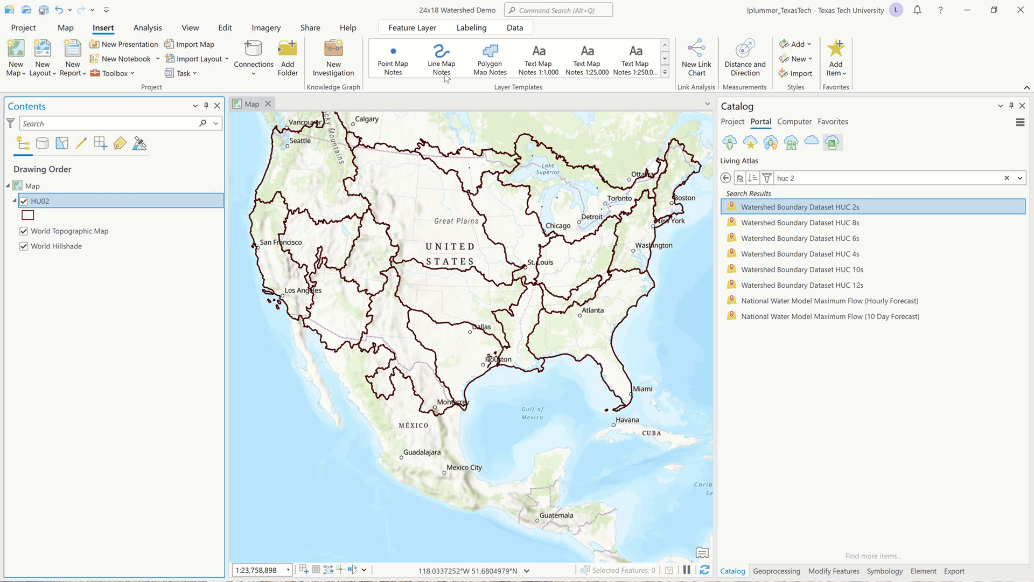
left_click(467, 30)
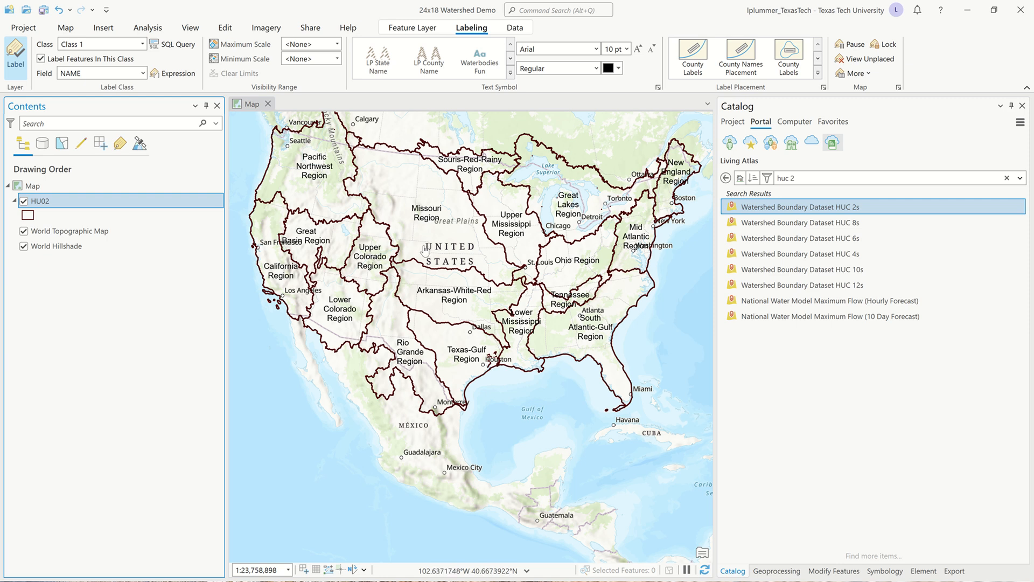
Create a new layout with the landscape Architectural C page size of 18" x 24".
left_click_drag(555, 266, 474, 337)
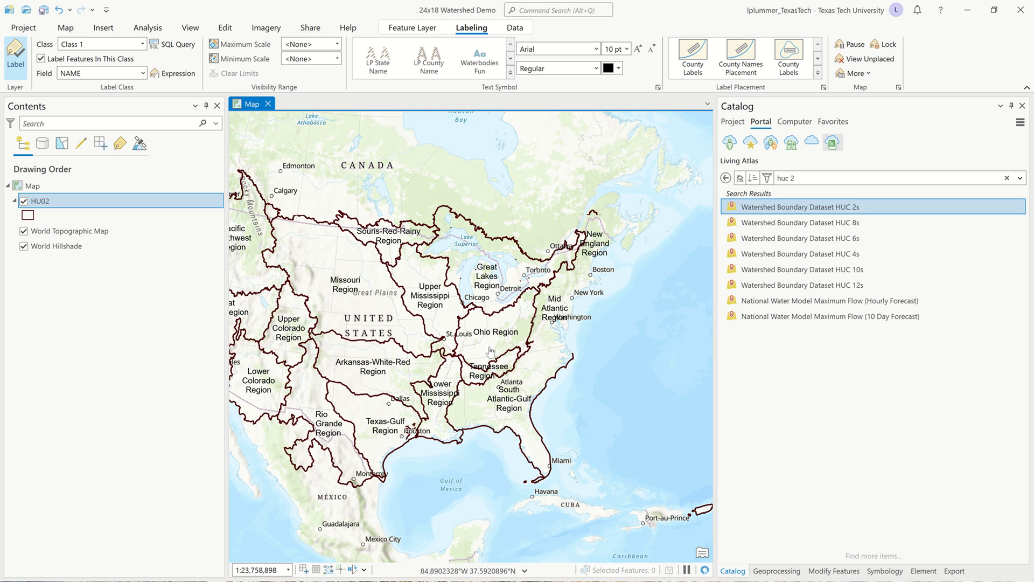
scroll(490, 352, "up", 2)
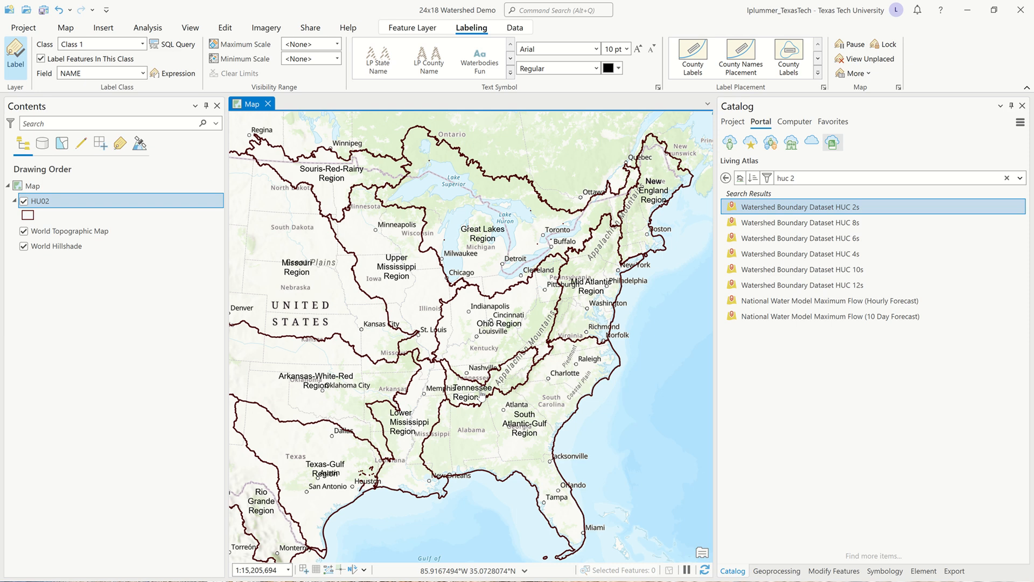
left_click_drag(488, 334, 494, 310)
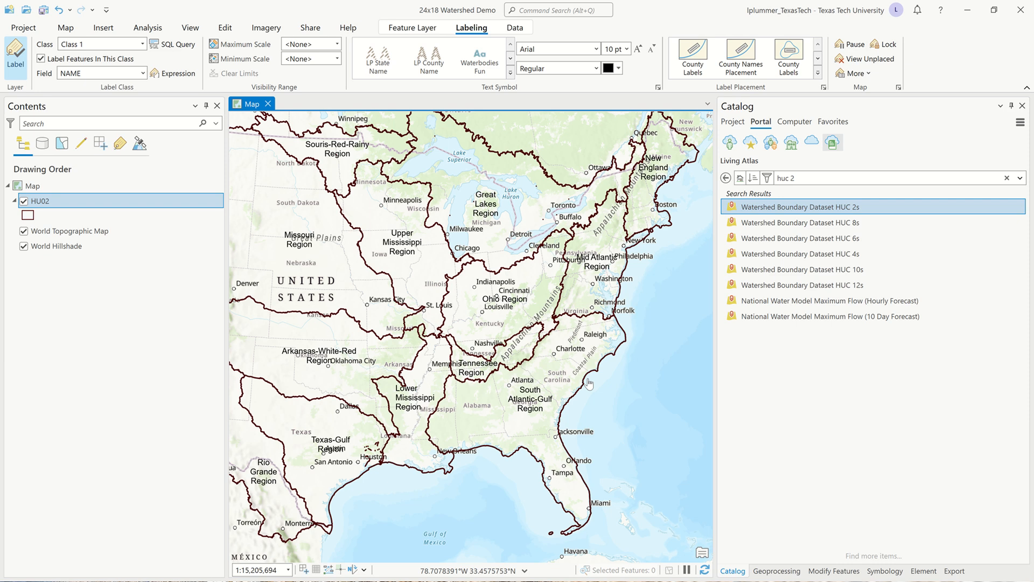
left_click(106, 31)
left_click(56, 72)
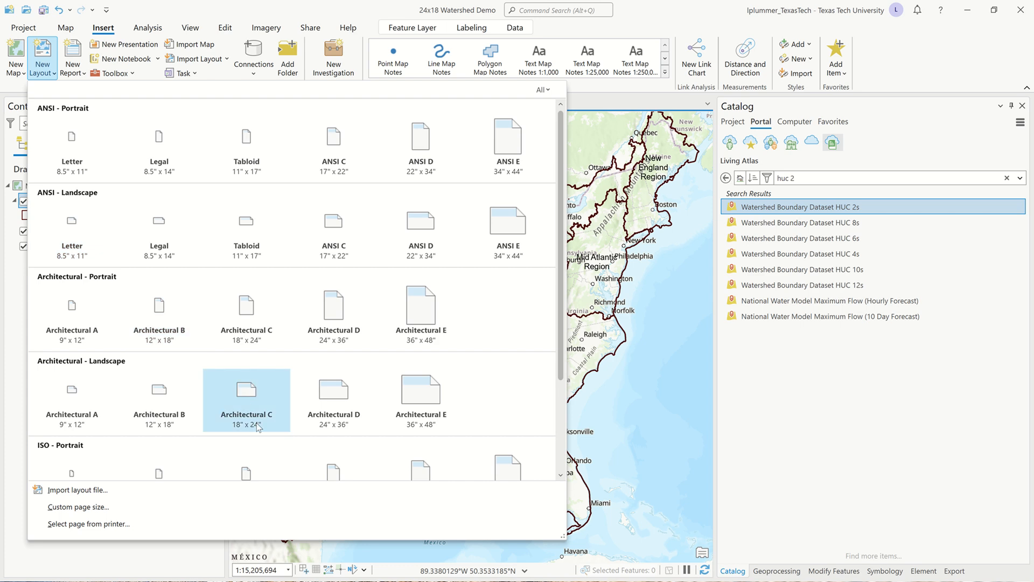
left_click(245, 391)
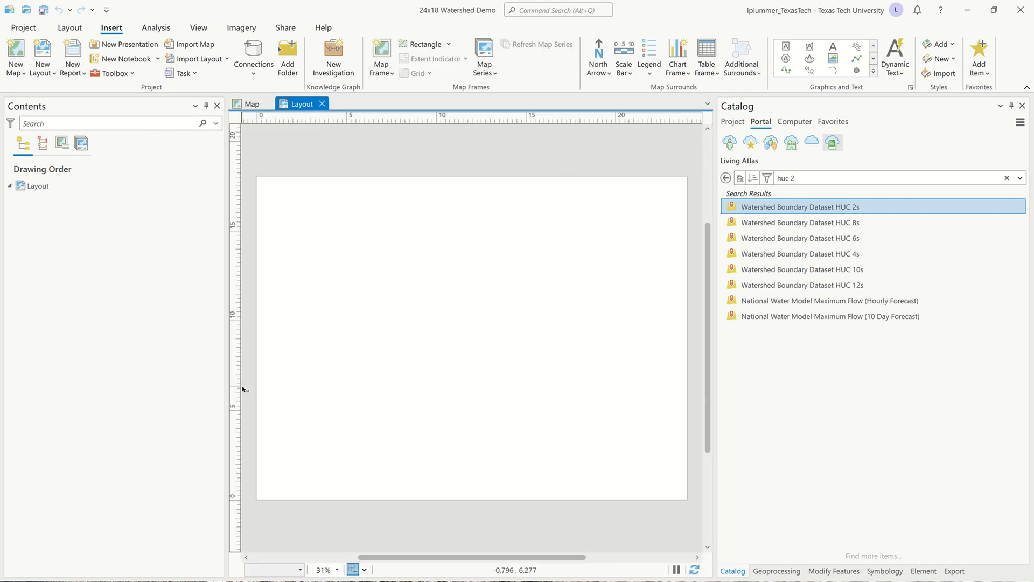
Rename the new layout to Tennessee.
left_click(251, 104)
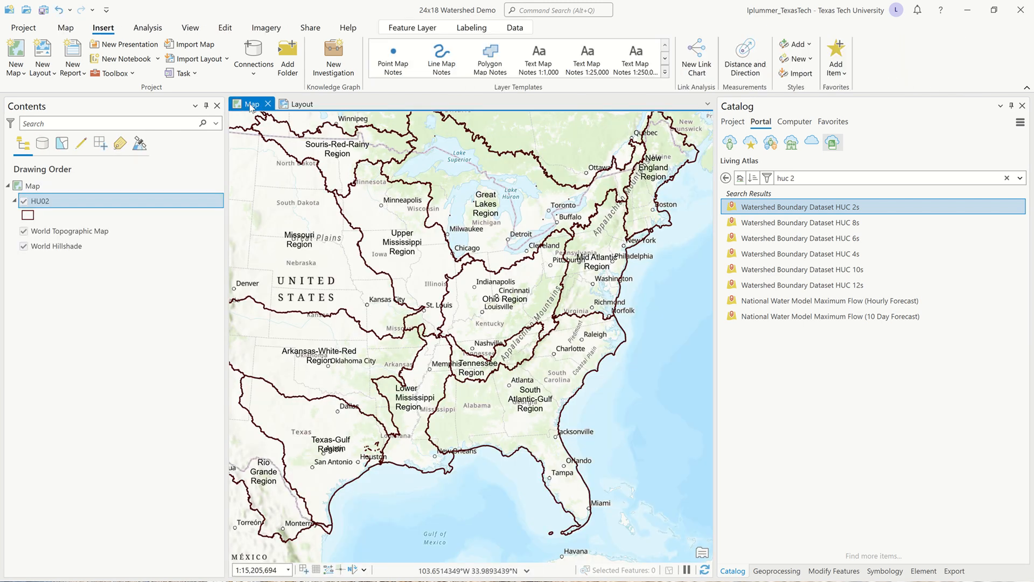
left_click(303, 104)
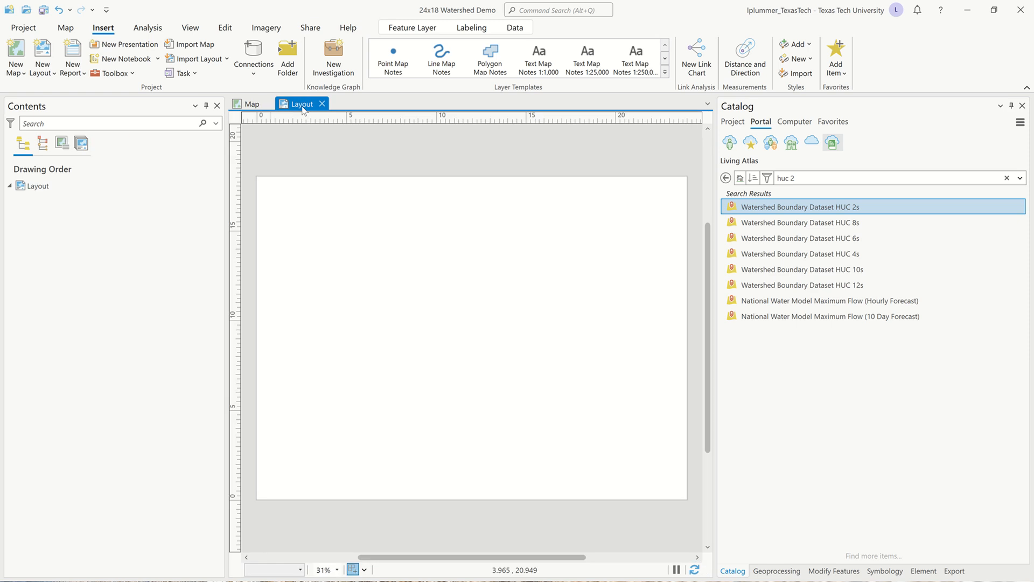
left_click(43, 189)
left_click(45, 192)
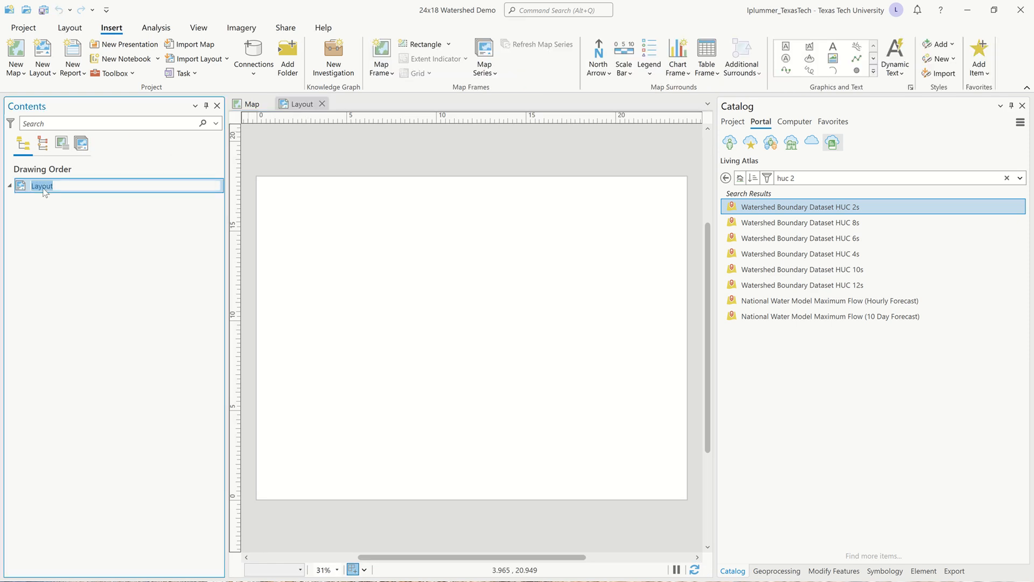
type("Tennessee")
left_click(252, 102)
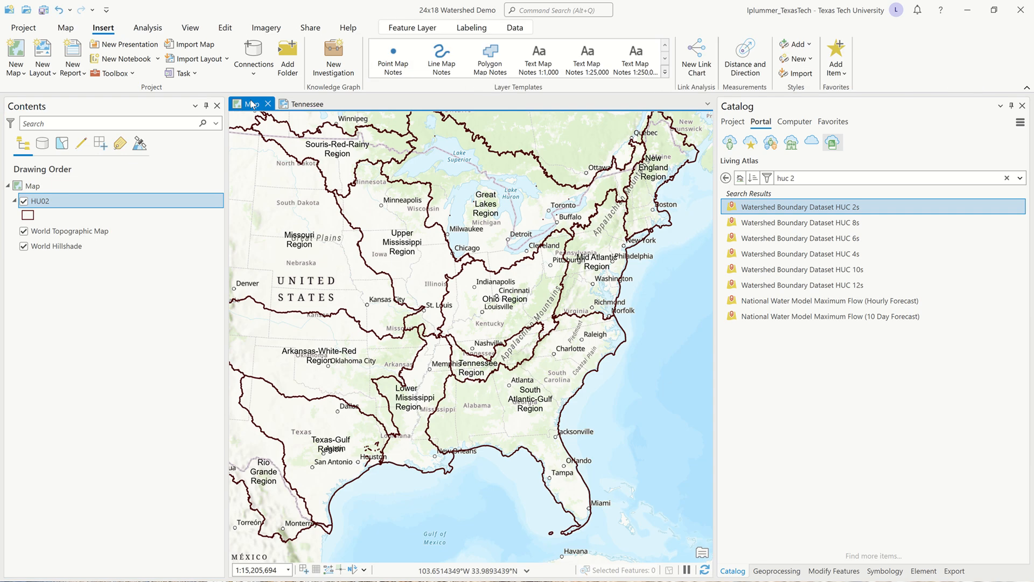
left_click(299, 105)
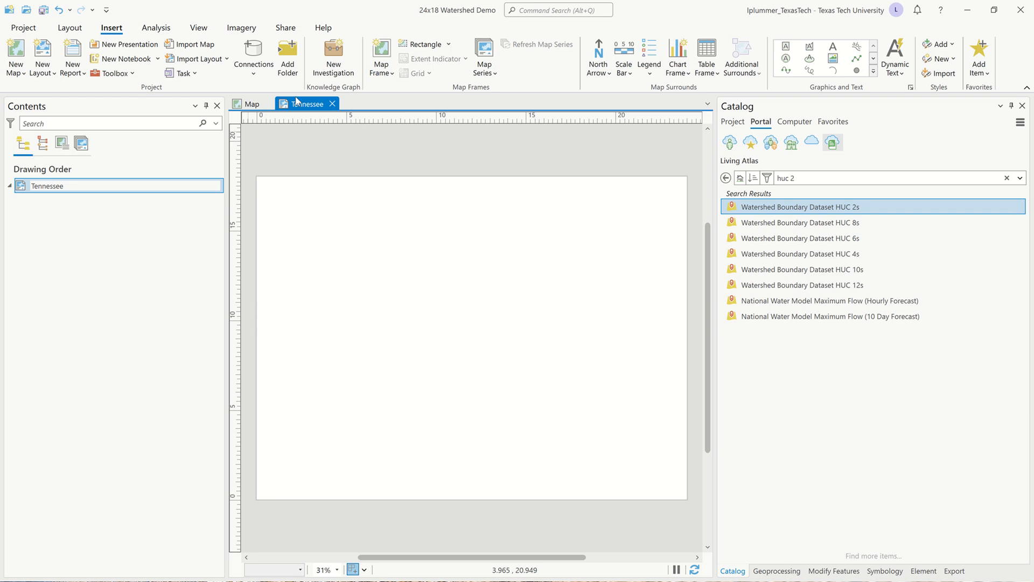
left_click(167, 216)
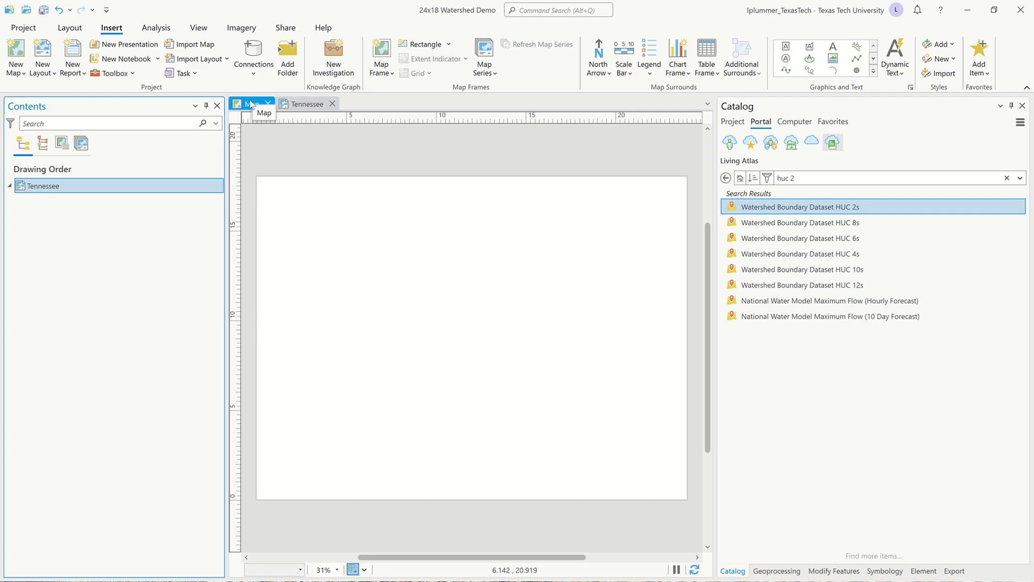
Insert a map frame of the current Map view that covers the entire Tennessee layout page.
left_click(392, 71)
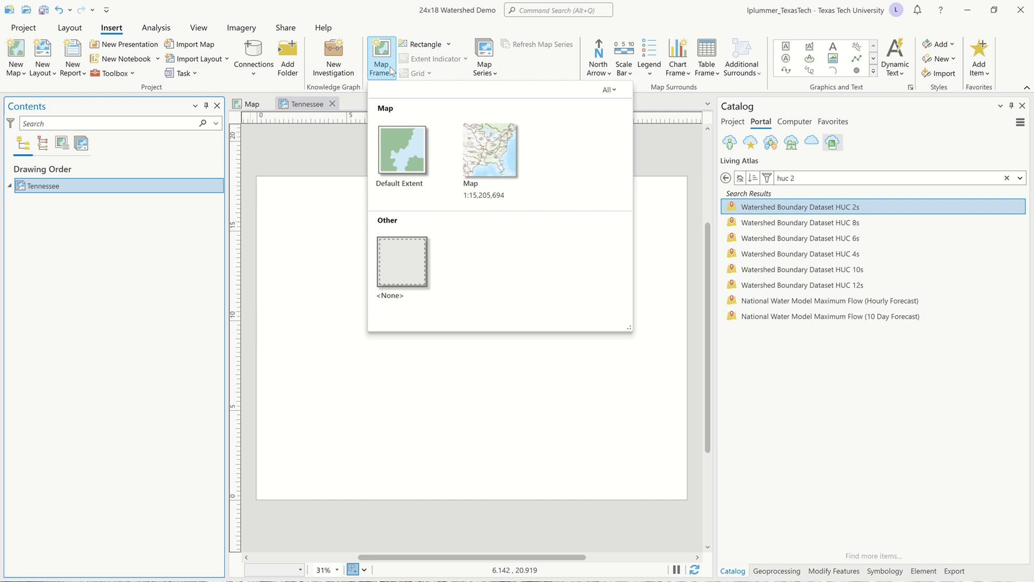
left_click(490, 161)
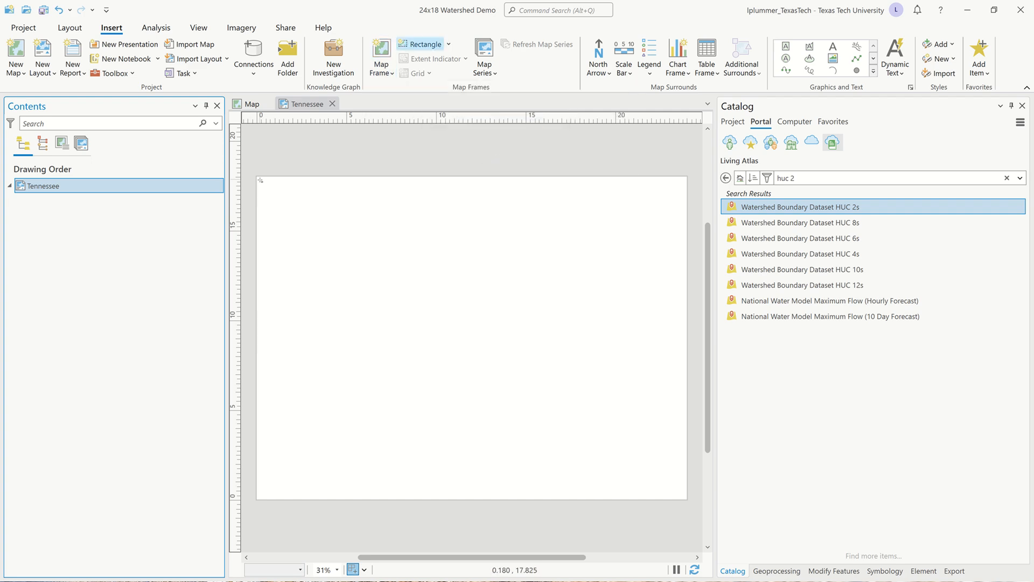
left_click_drag(257, 177, 688, 500)
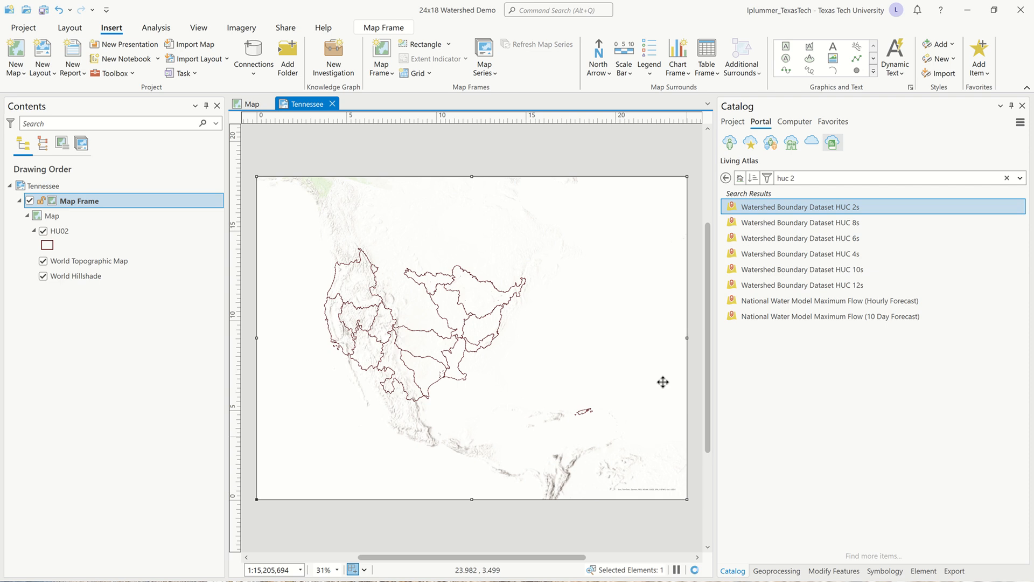
Return to the map and select the Tennessee Region polygon in the HU02 layer.
left_click(252, 103)
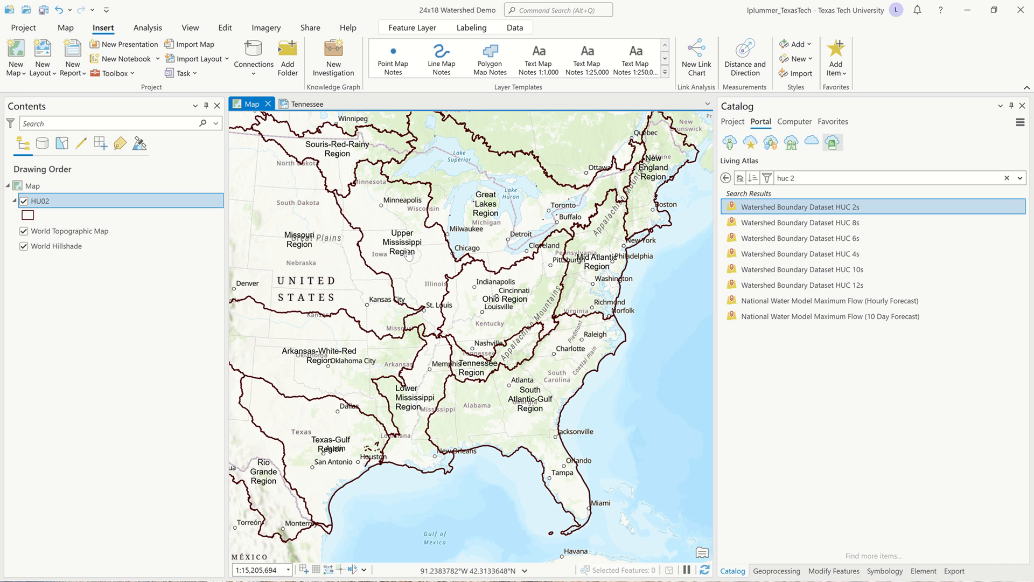
left_click(224, 29)
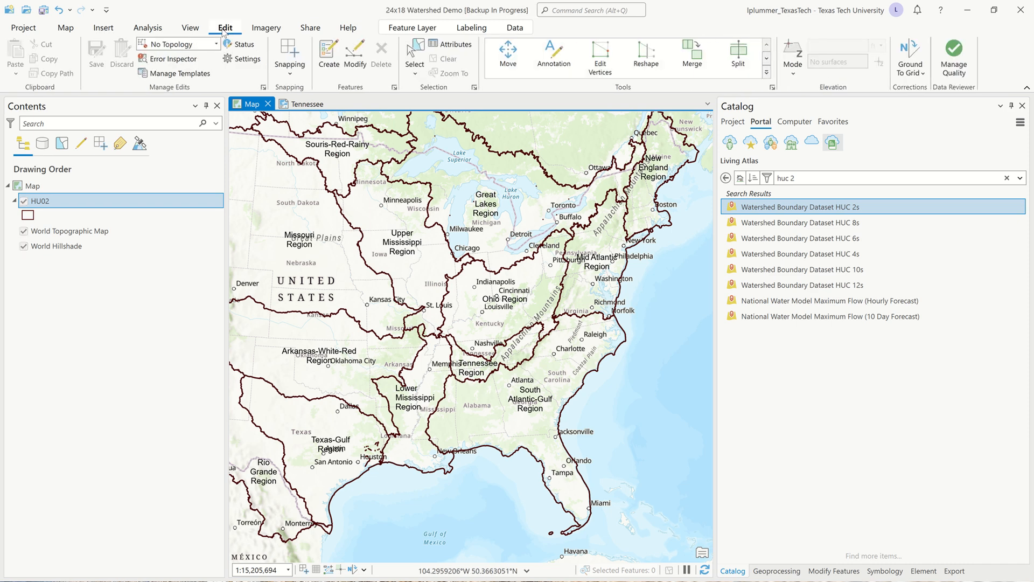
left_click(421, 47)
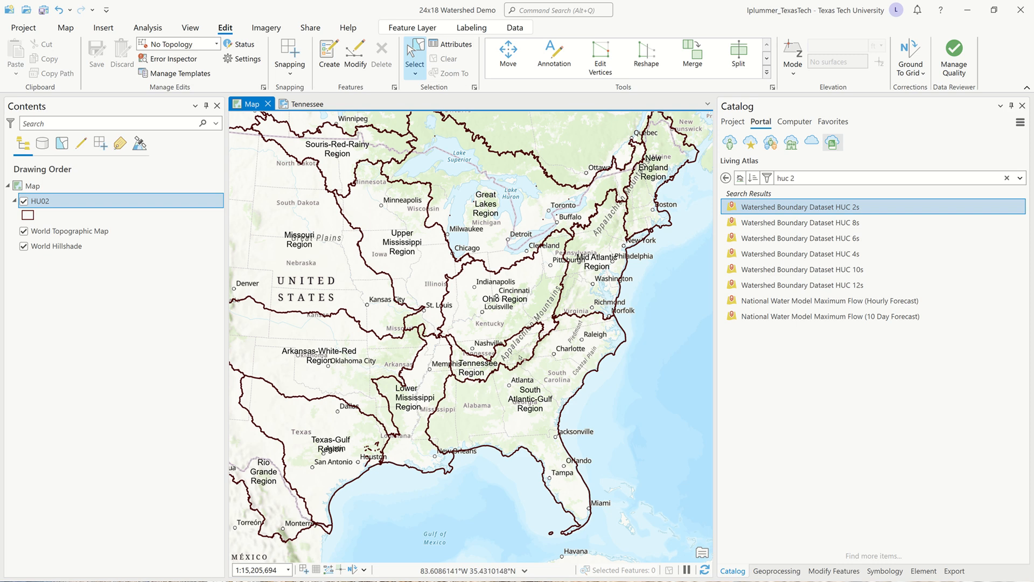
left_click(525, 355)
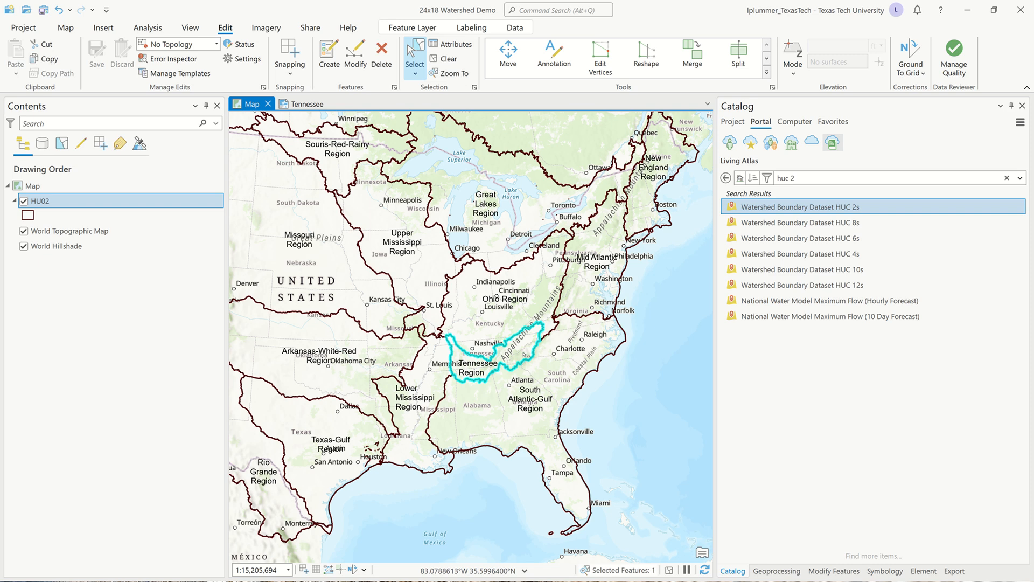
Export the selected HU02 record to the project geodatabase as a feature class named TN_Region.
right_click(62, 203)
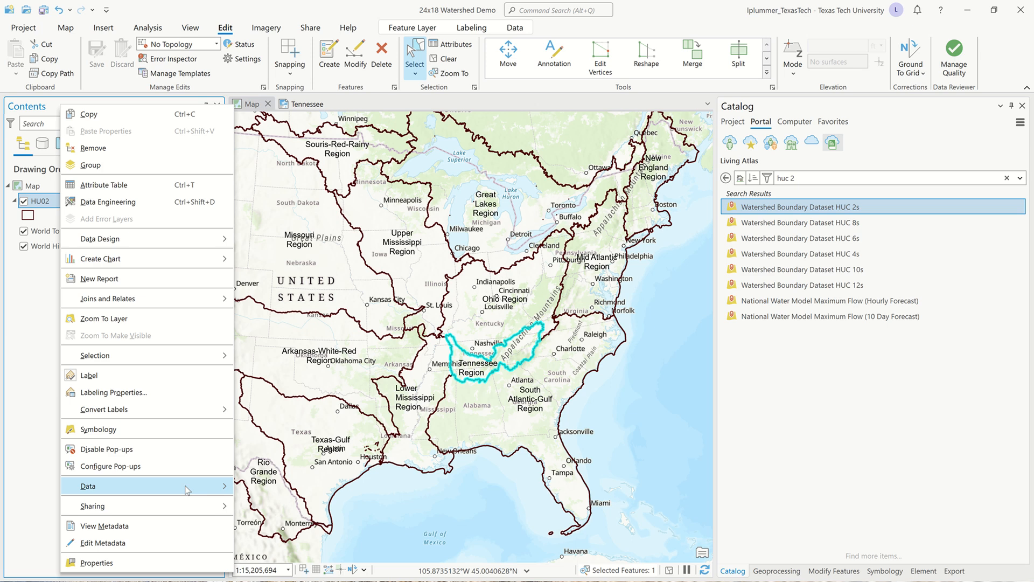
mouse_move(186, 486)
left_click(277, 487)
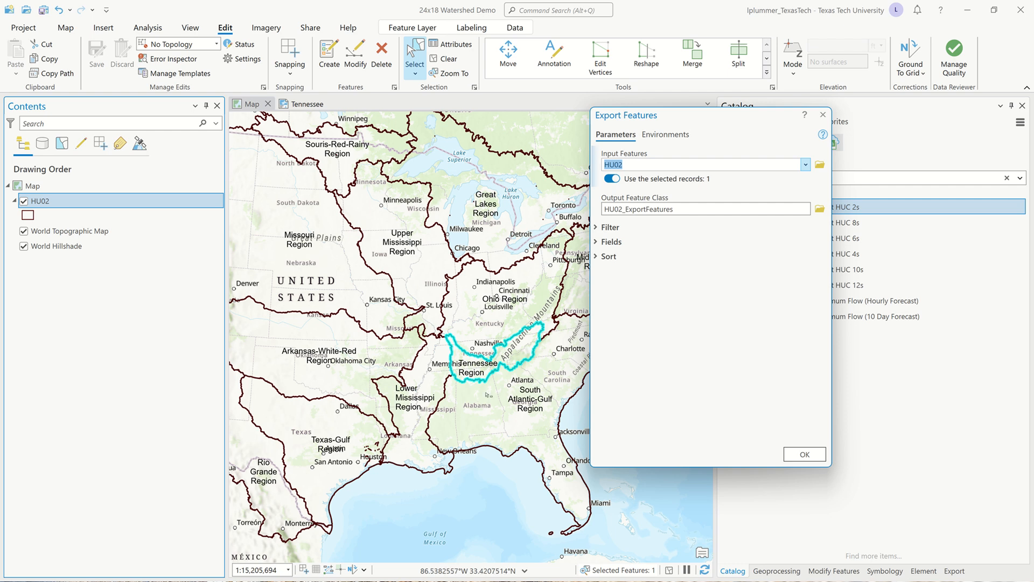
left_click(678, 208)
key("BackSpace")
key("BackSpace")
key("BackSpace")
key("BackSpace")
key("BackSpace")
key("BackSpace")
key("BackSpace")
key("BackSpace")
key("BackSpace")
key("BackSpace")
key("BackSpace")
key("BackSpace")
key("BackSpace")
key("BackSpace")
key("BackSpace")
key("BackSpace")
key("BackSpace")
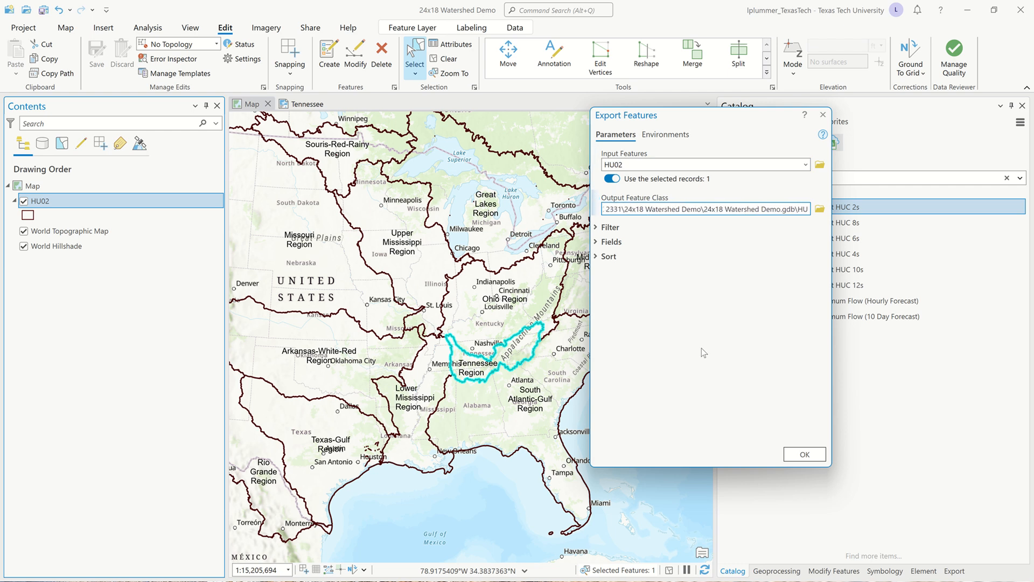
key("BackSpace")
key("BackSpace")
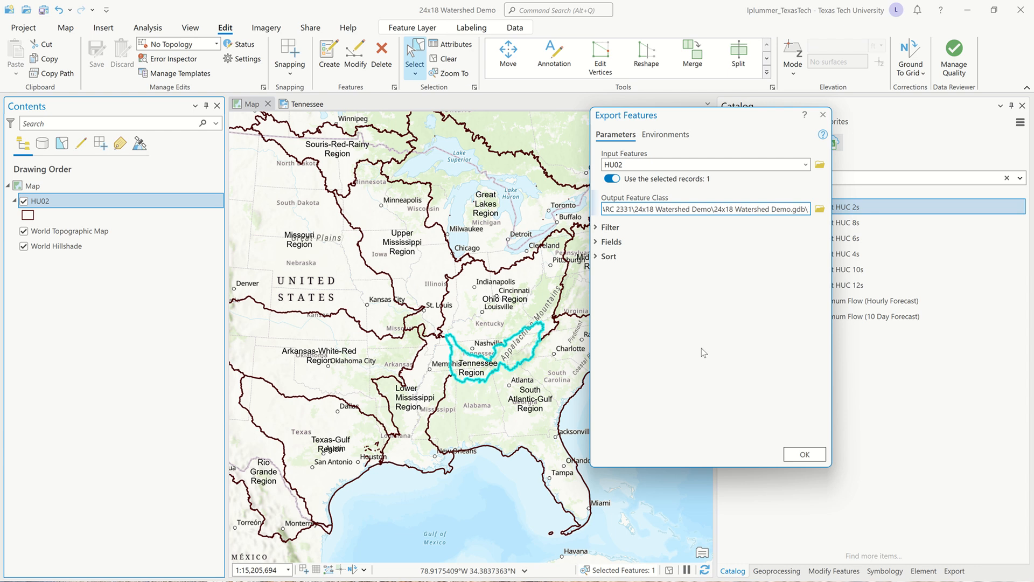
type("TN_R")
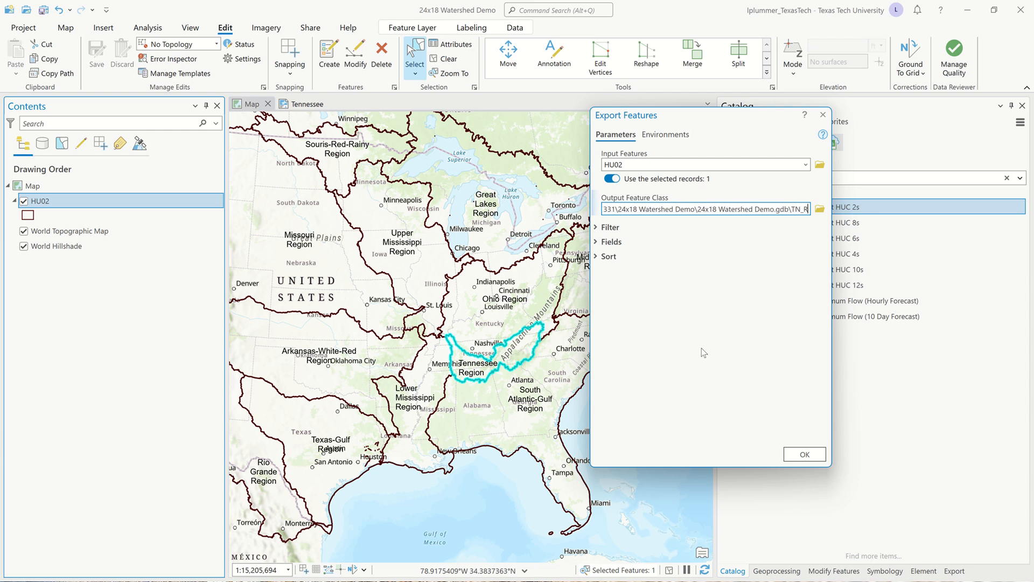
type("egion")
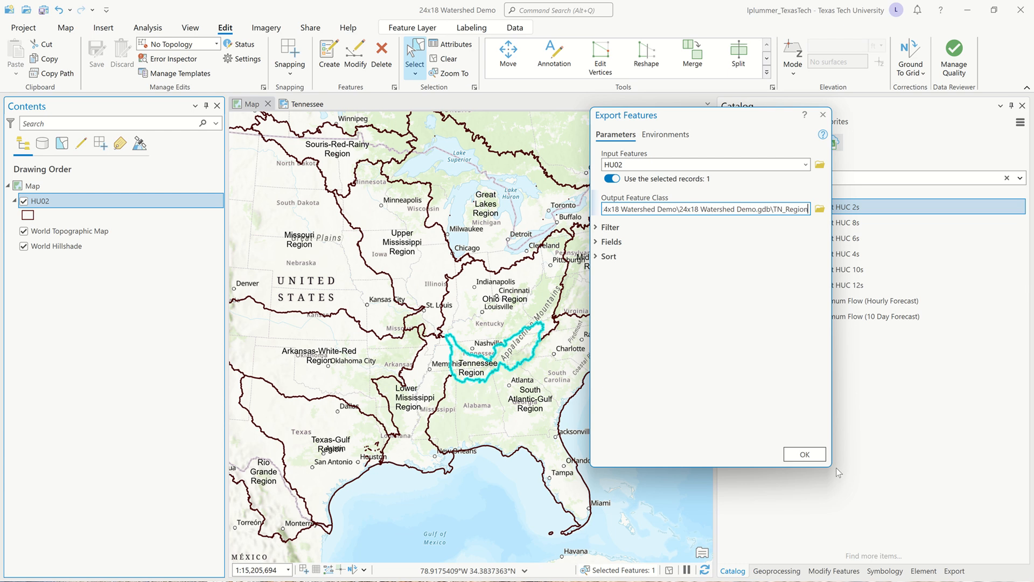
left_click(805, 454)
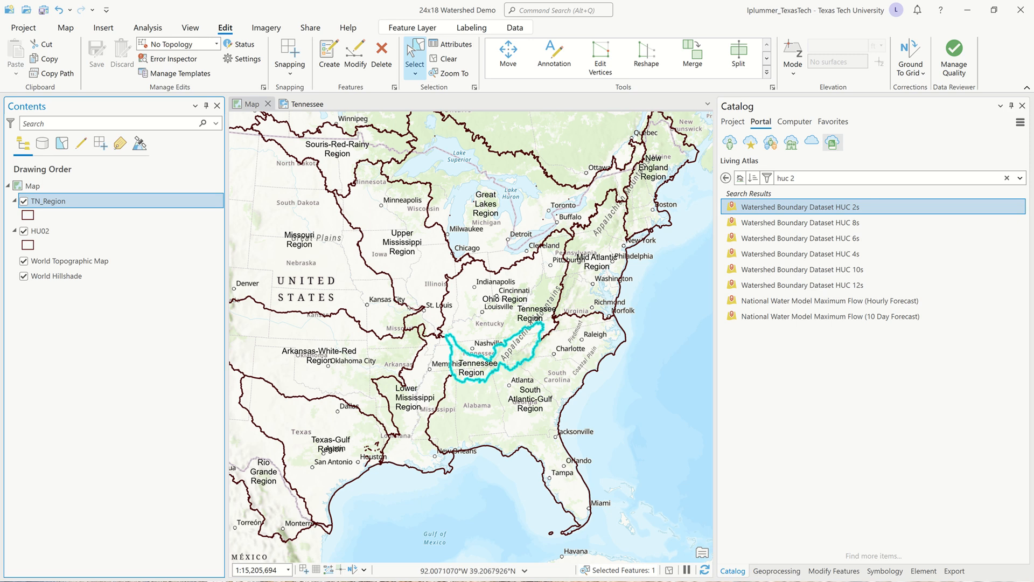
Examine the projected State Plane NAD 1983 (2011) (Meters) options in the map's coordinate system properties.
scroll(538, 324, "down", 1)
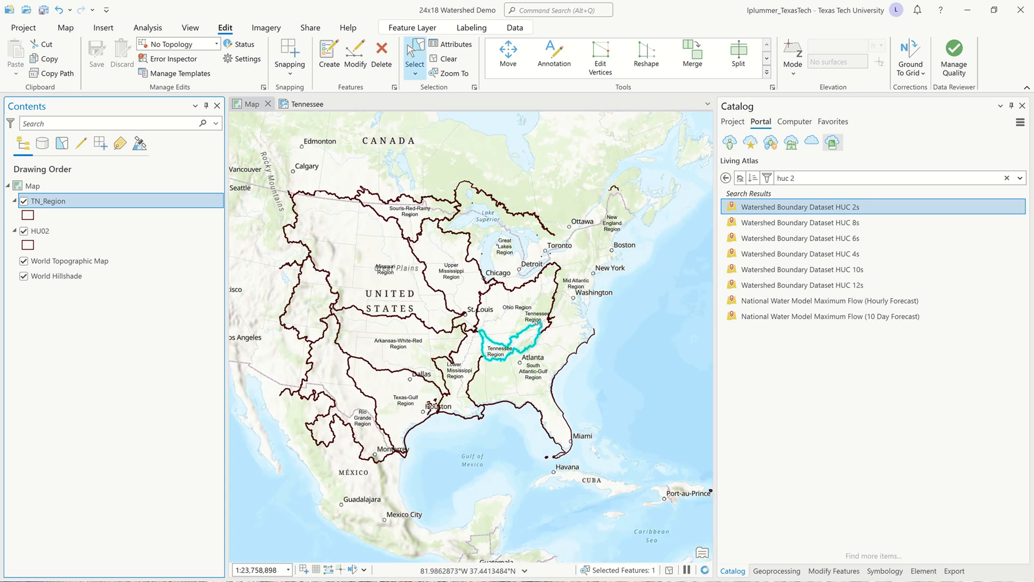
scroll(517, 334, "down", 1)
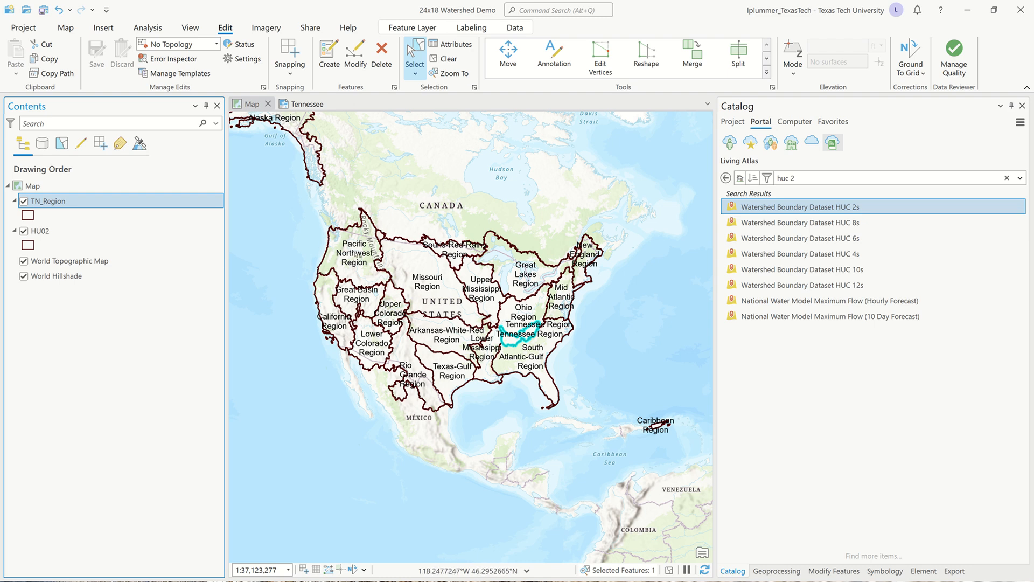
left_click(47, 185)
double_click(47, 185)
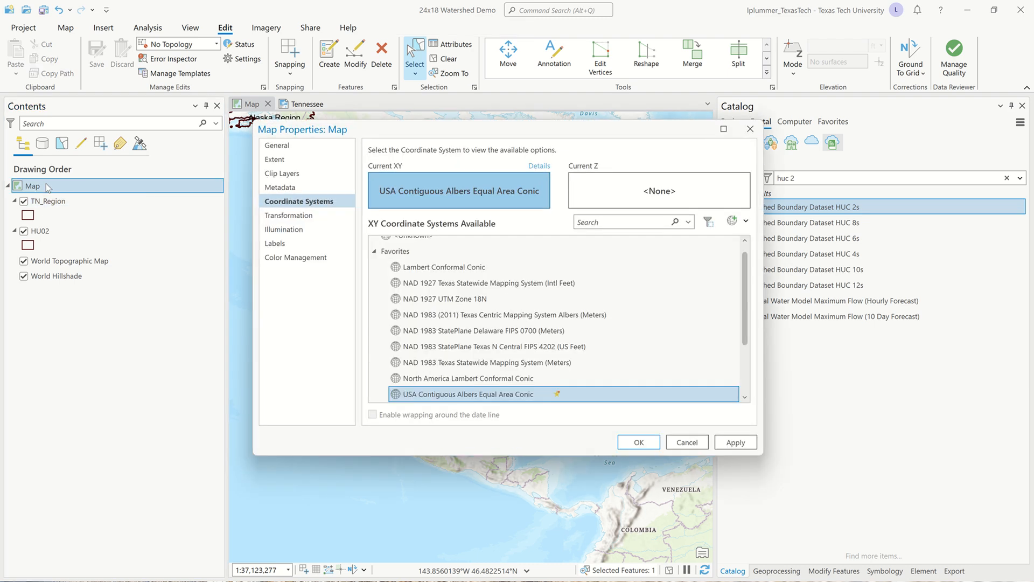
left_click(375, 252)
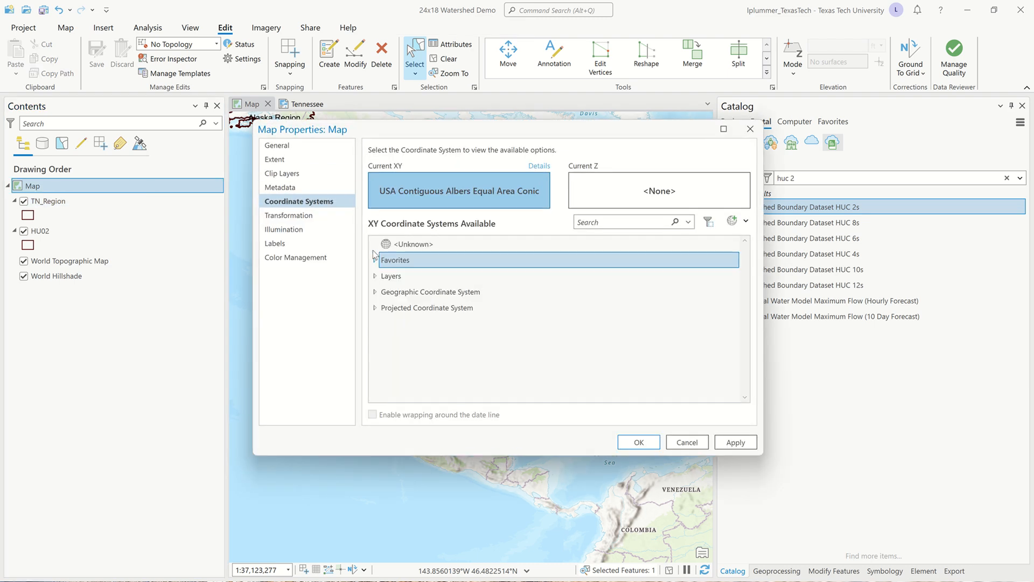
left_click(374, 307)
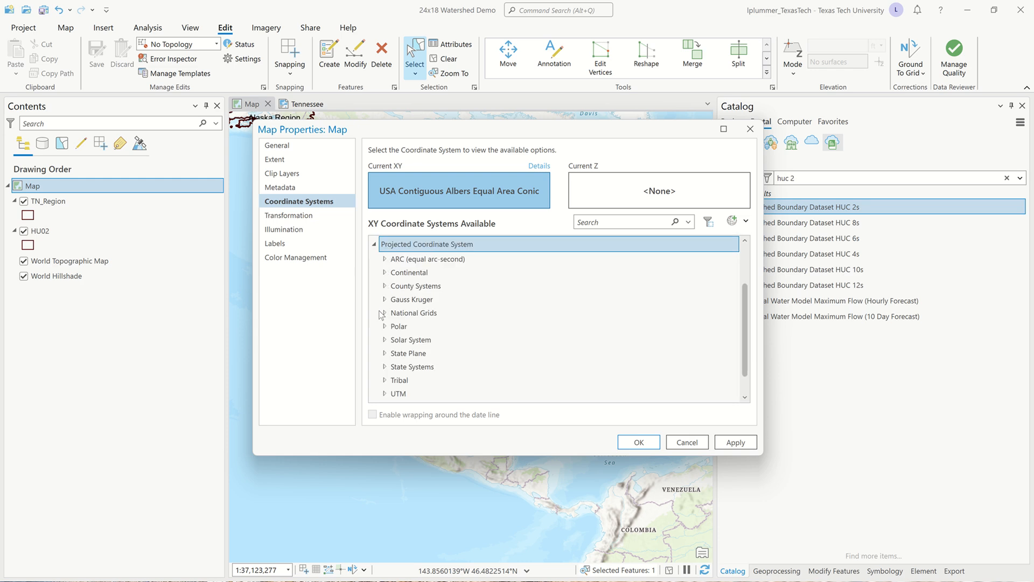
left_click(385, 353)
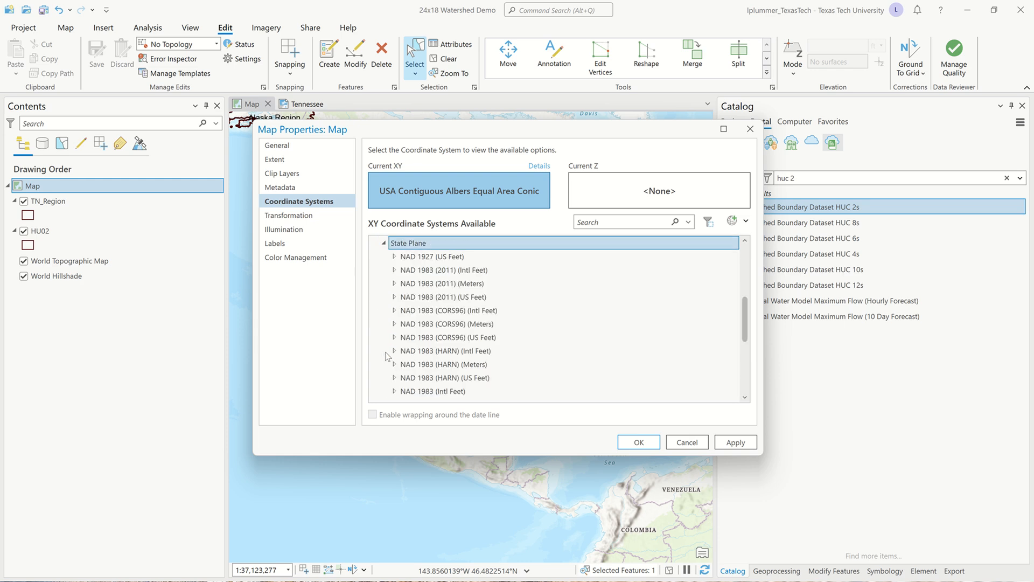
left_click(394, 284)
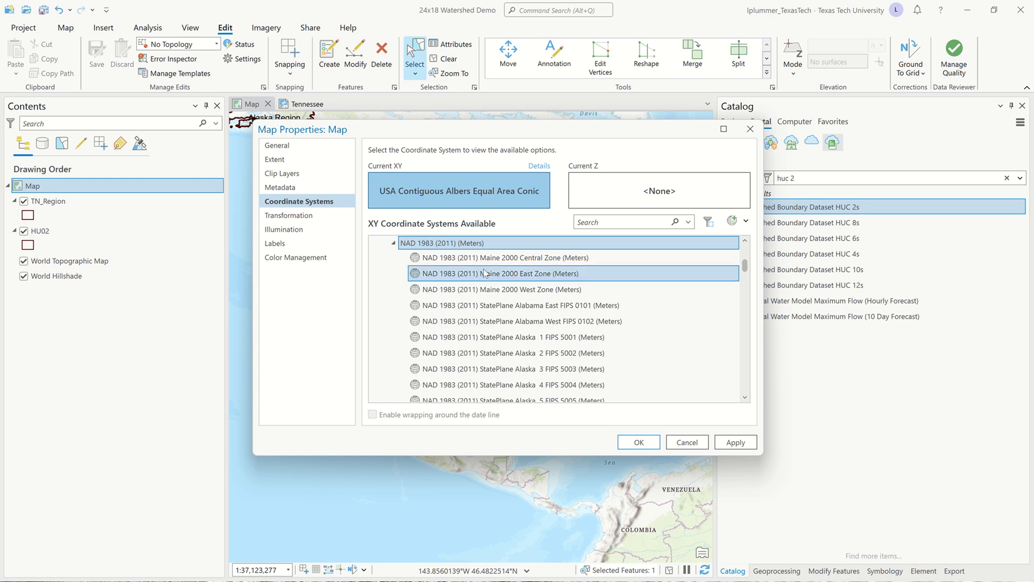
scroll(486, 265, "up", 2)
scroll(486, 264, "down", 4)
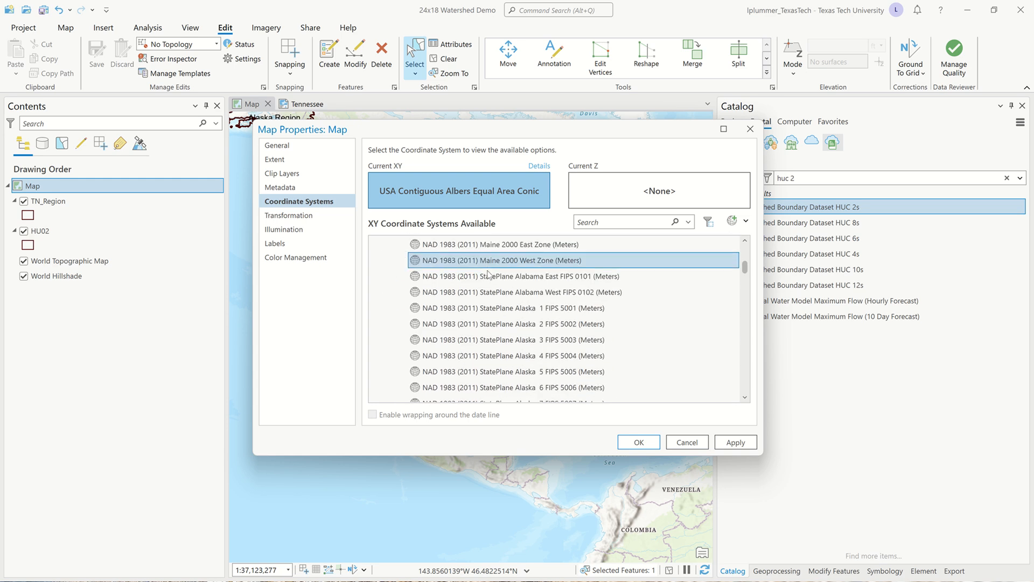
scroll(492, 287, "down", 6)
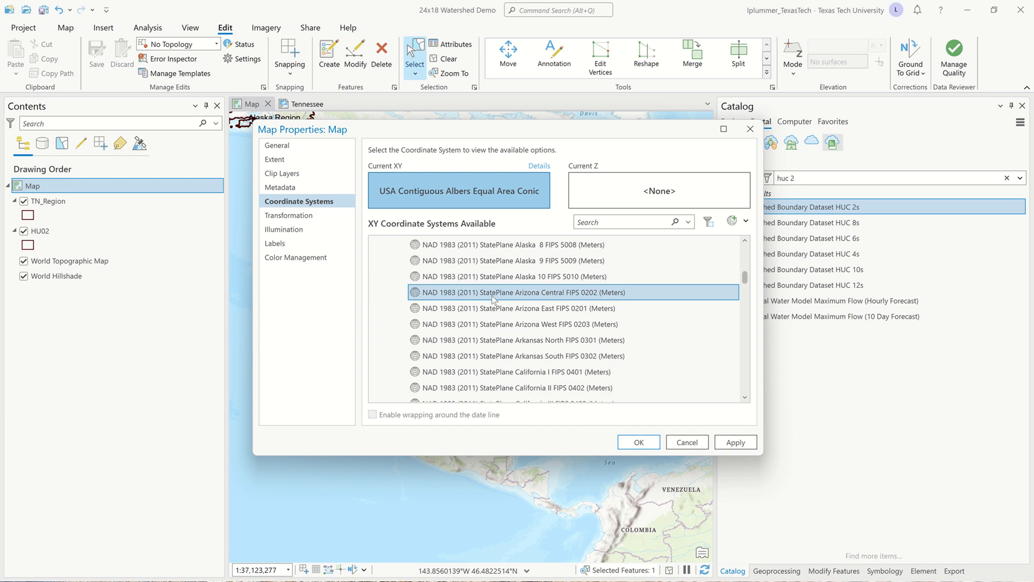
scroll(492, 299, "down", 3)
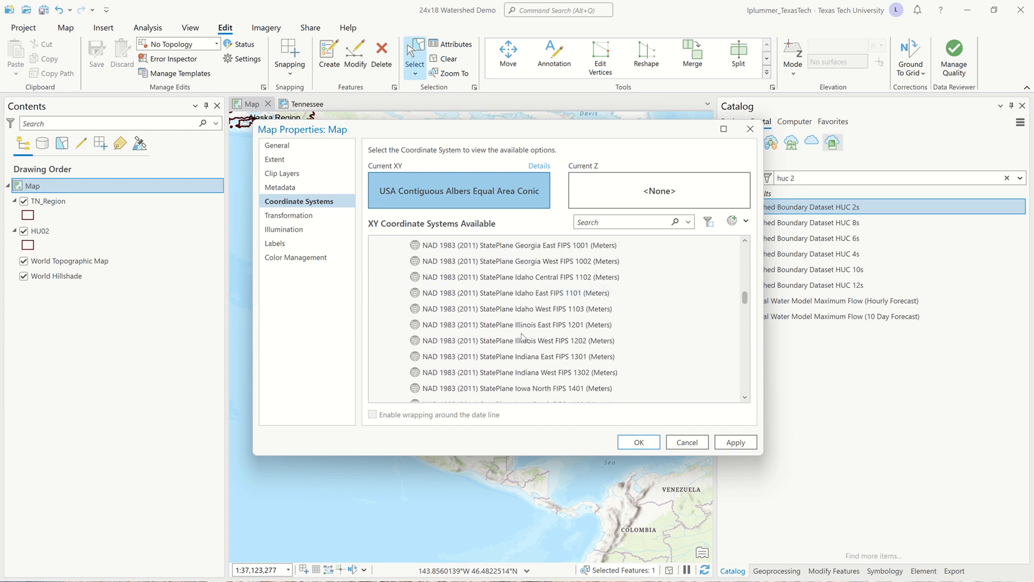
left_click(648, 444)
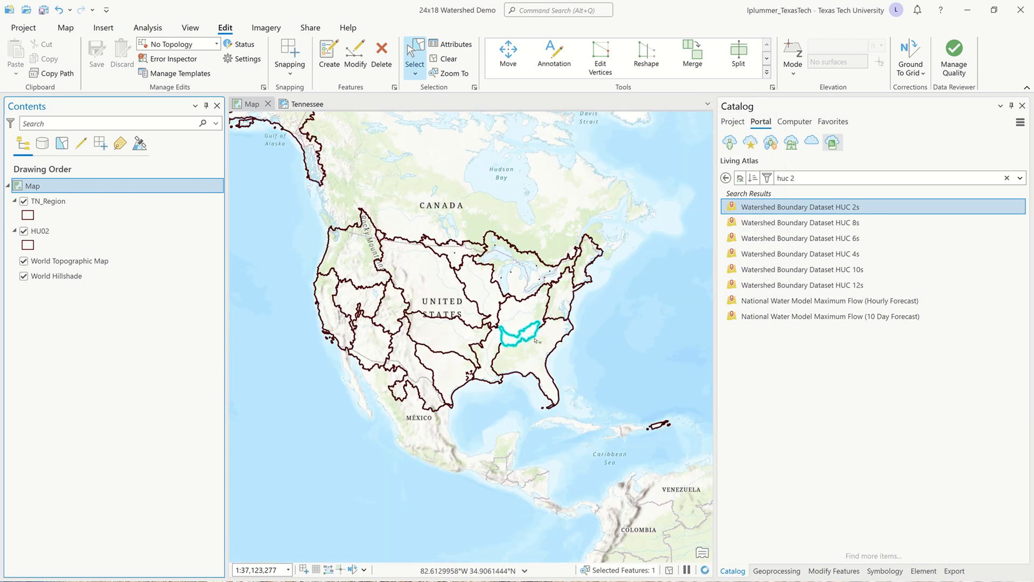
Clear the selected feature and remove the HU02 layer from the map.
left_click(449, 59)
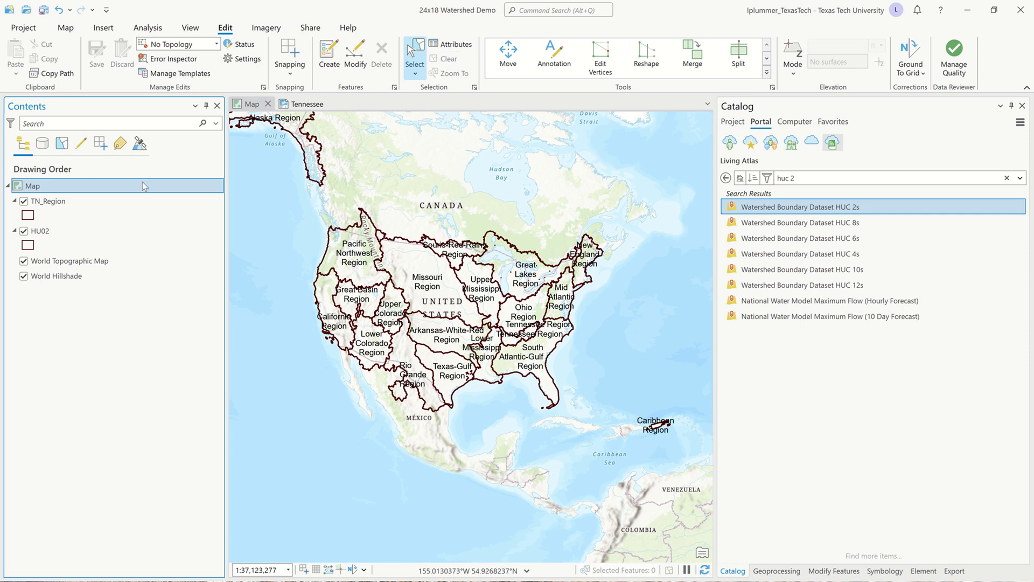
left_click(79, 201)
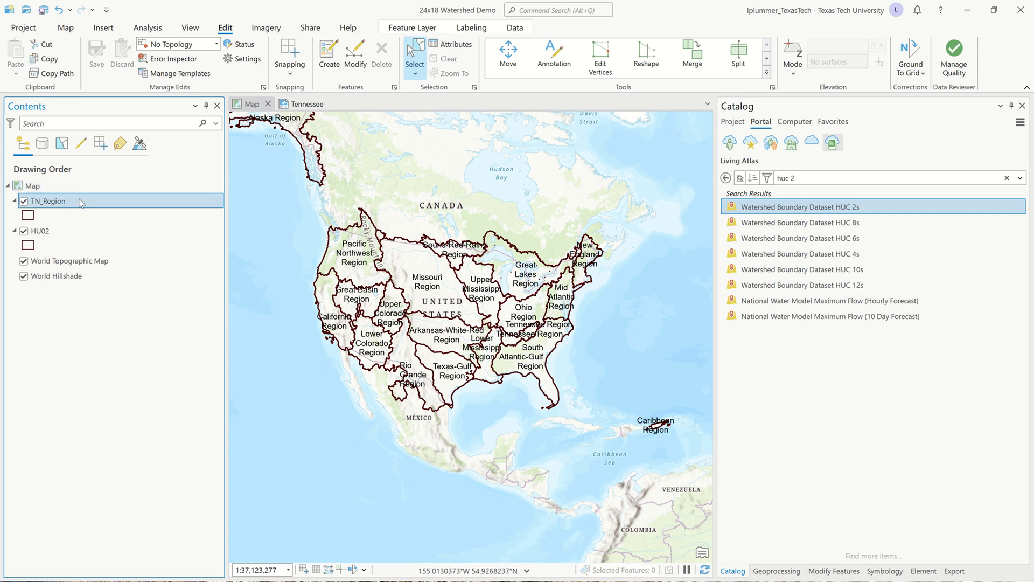
left_click(43, 232)
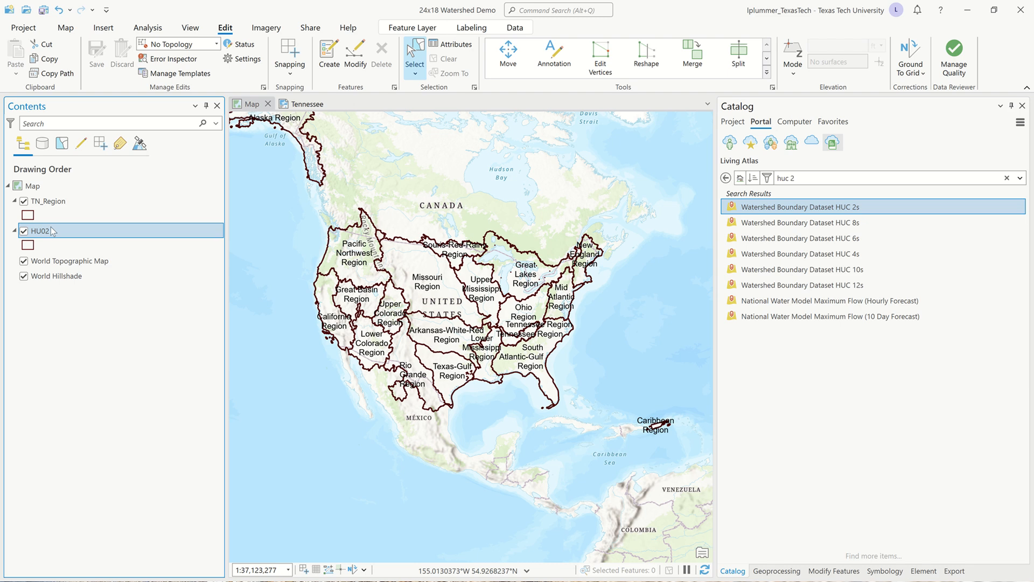
right_click(52, 230)
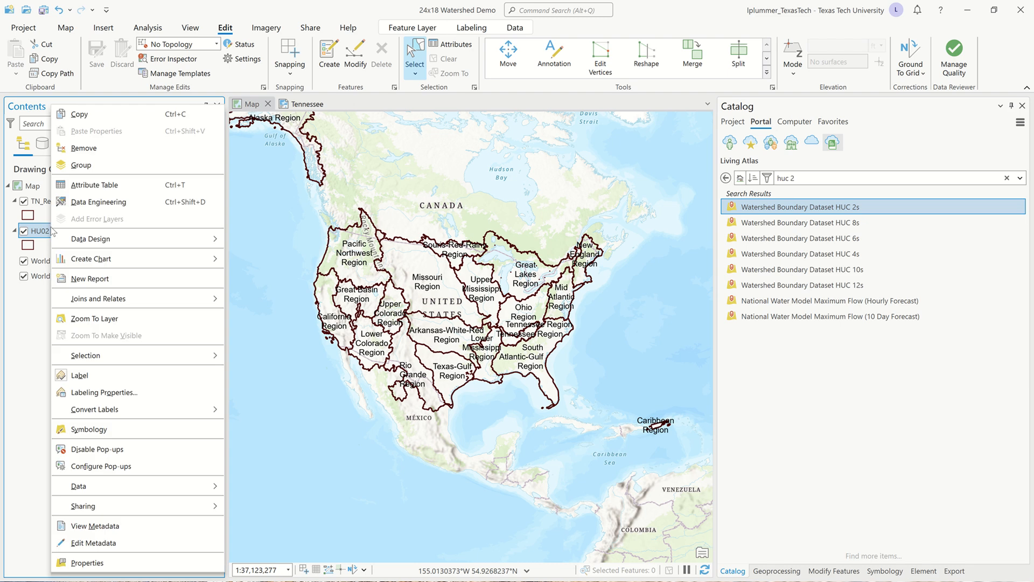
left_click(83, 148)
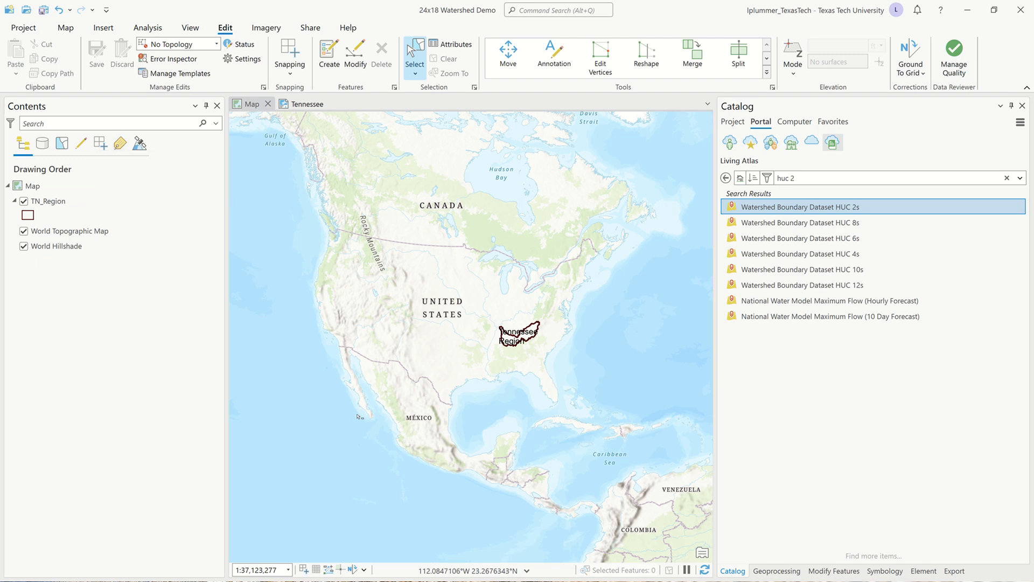
Save the project and turn off labels for the TN_Region layer.
key("ctrl+s")
left_click(73, 201)
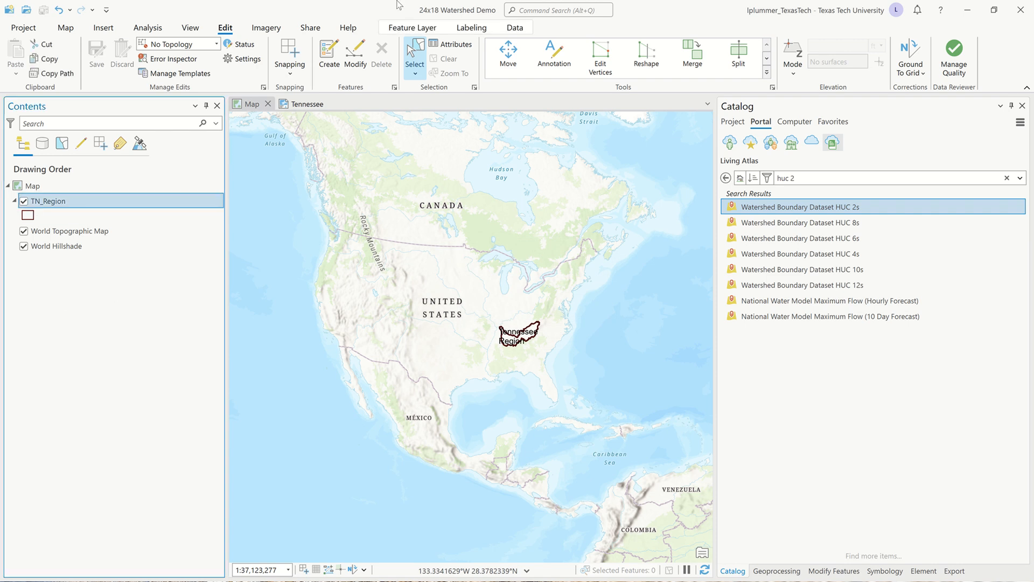
mouse_move(483, 22)
left_click(466, 27)
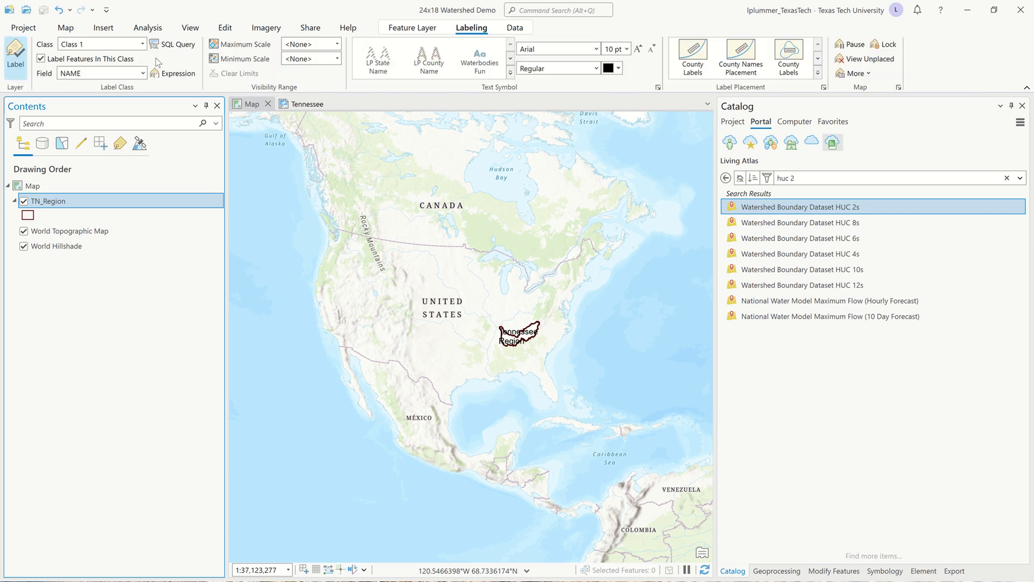
left_click(16, 54)
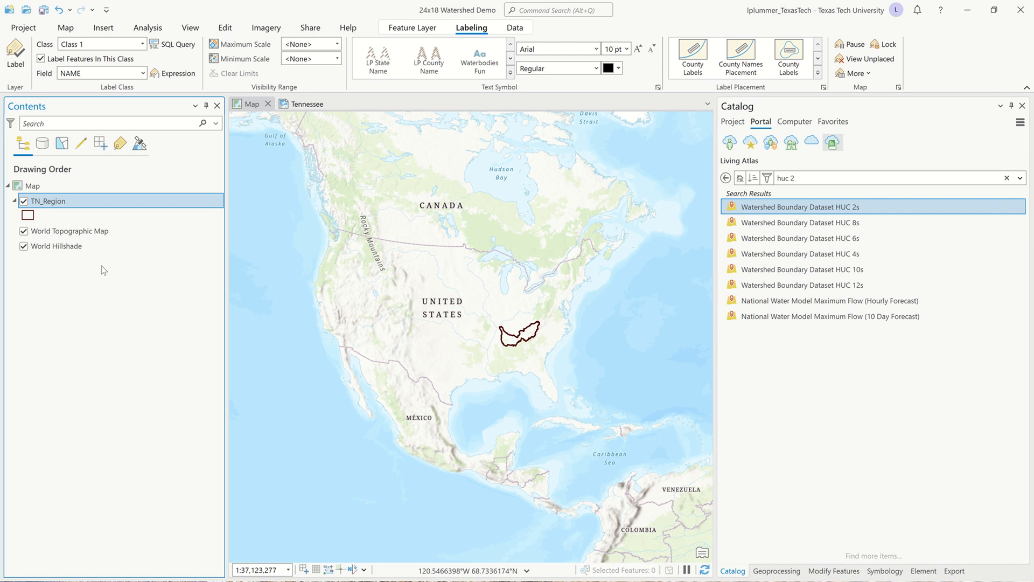
Remove the World Topographic Map and World Hillshade basemap layers from the map.
left_click(110, 227)
left_click(89, 245, "ctrl")
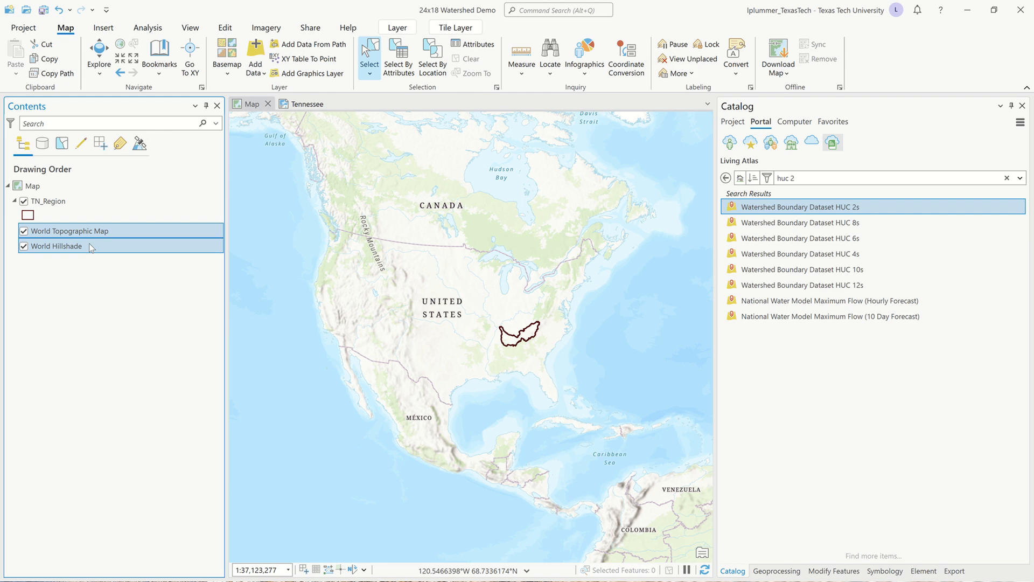
right_click(91, 246)
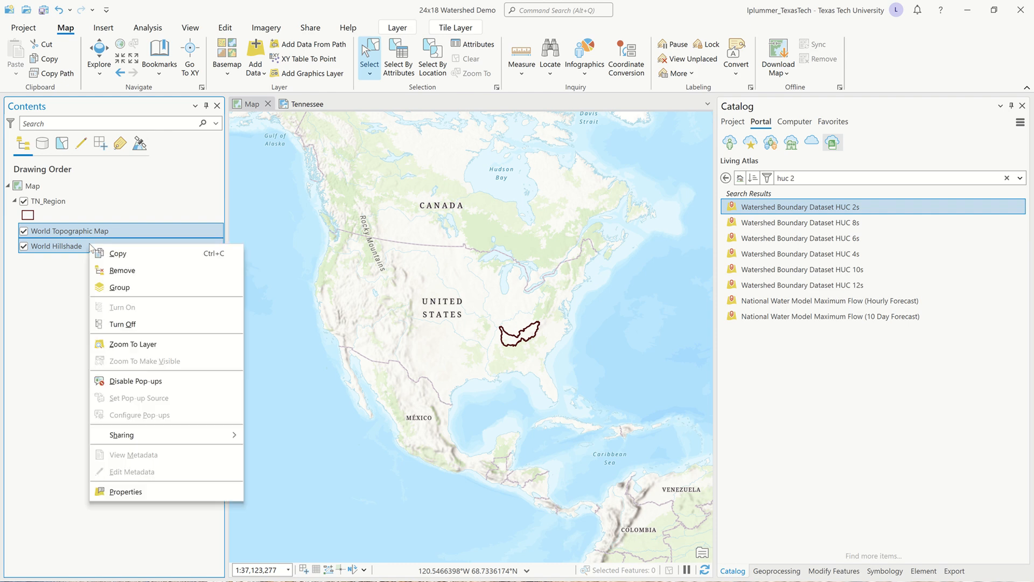
left_click(121, 270)
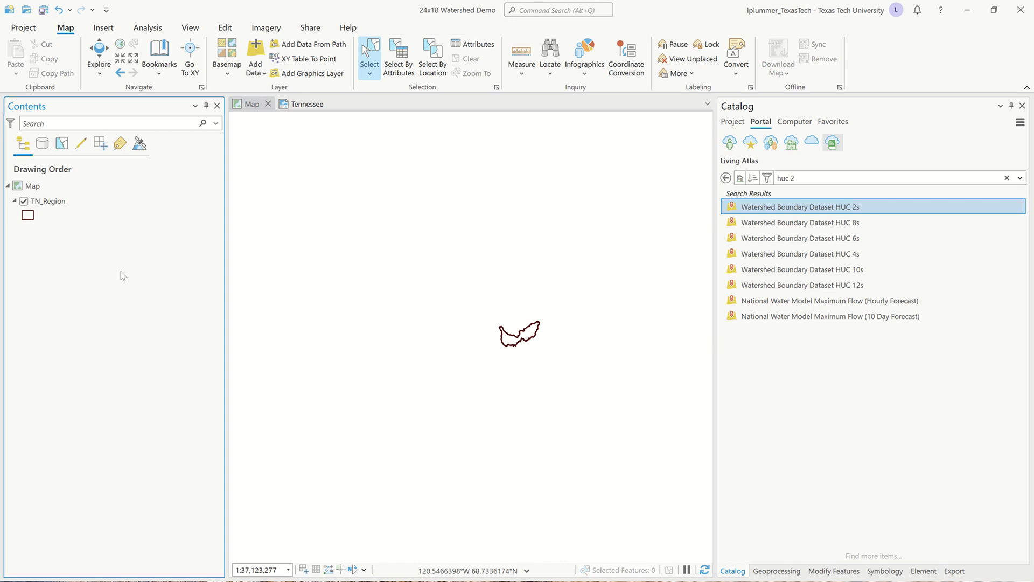
Switch to the Tennessee layout and zoom its map frame to the TN_Region layer.
left_click(305, 105)
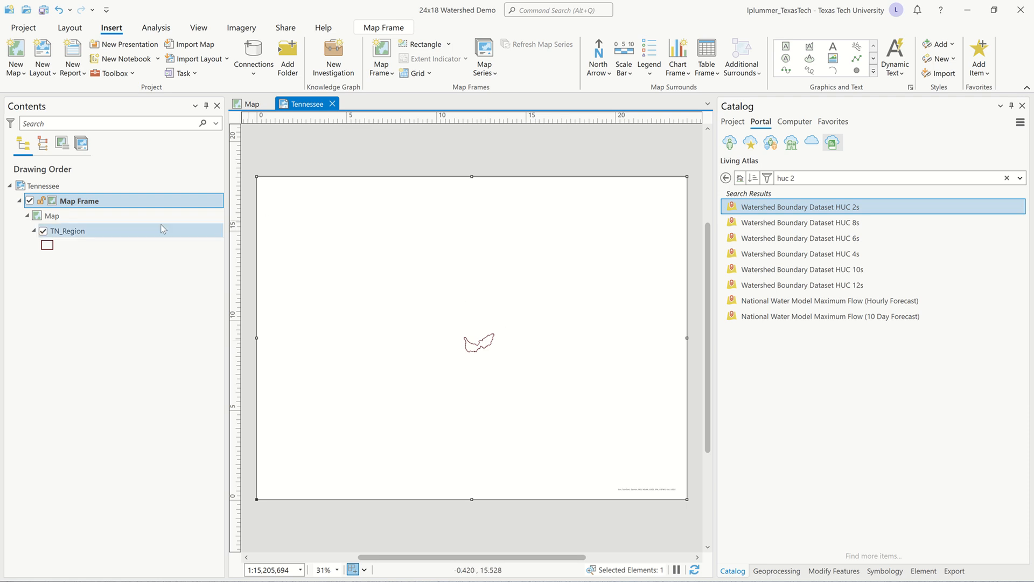
right_click(78, 234)
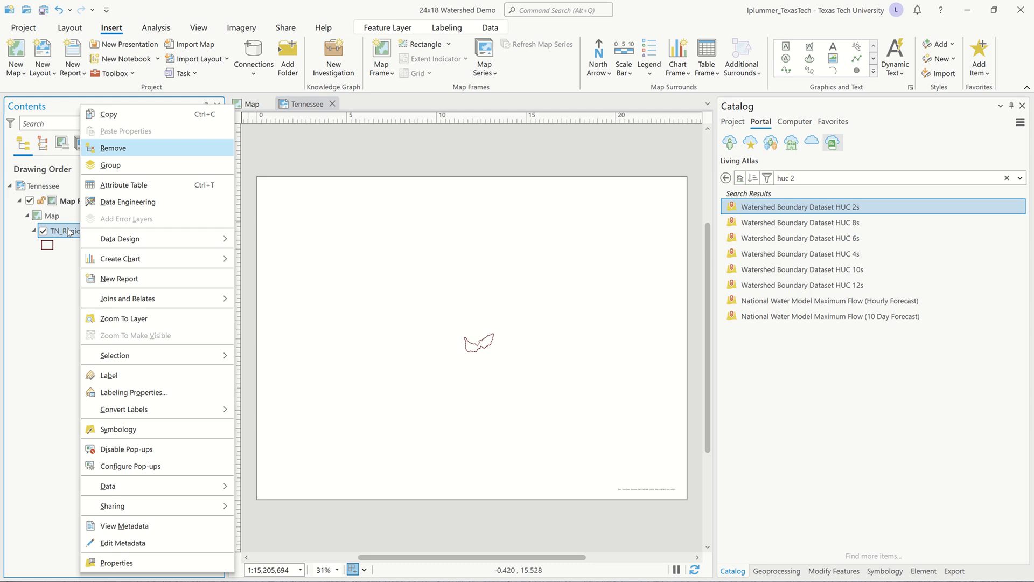
left_click(129, 318)
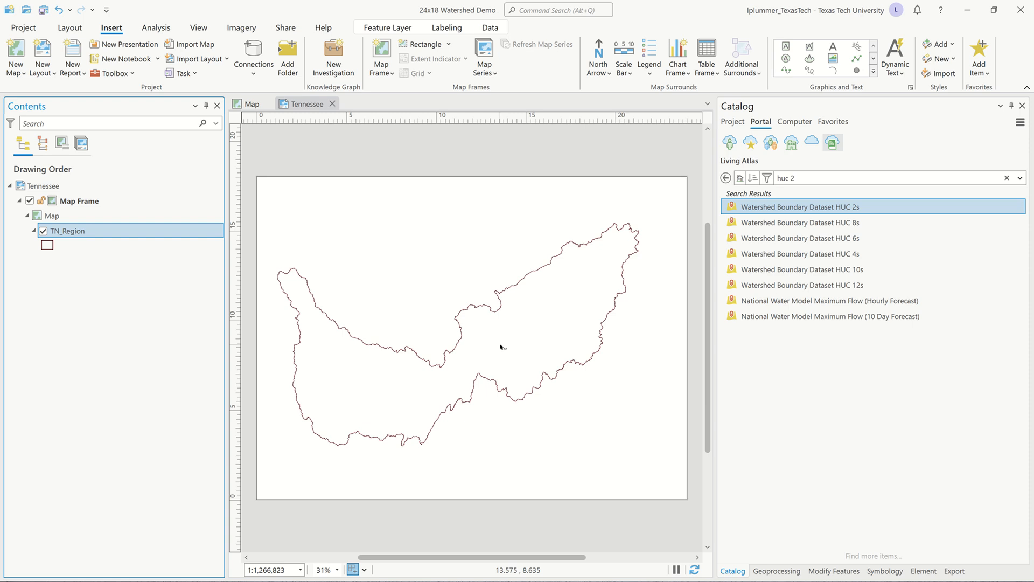
Set the Tennessee layout's map frame scale to 1:1,250,000.
left_click(286, 569)
left_click(286, 567)
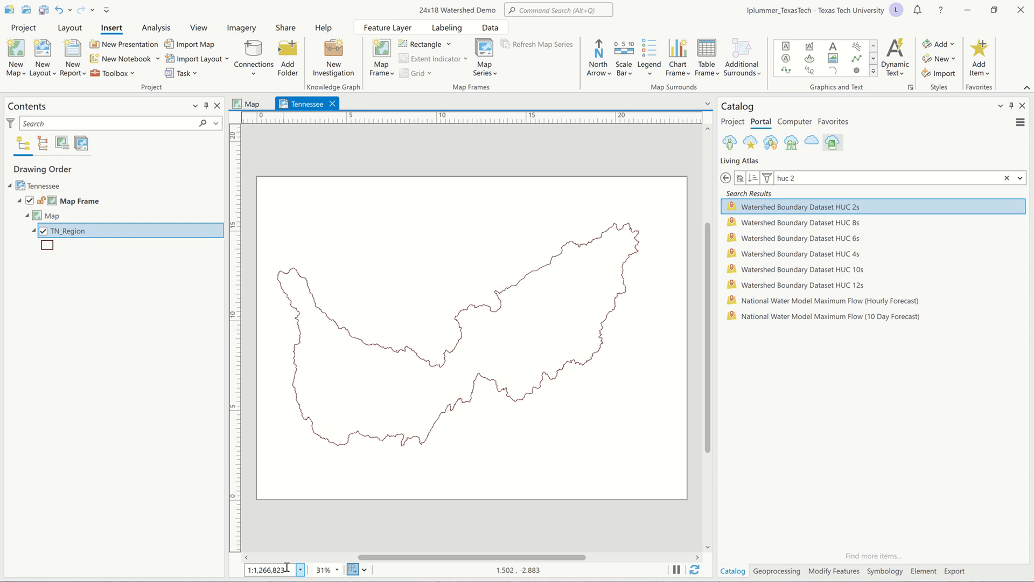
key("BackSpace")
key("BackSpace")
key("BackSpace")
key("BackSpace")
key("BackSpace")
key("BackSpace")
type("50,000")
key("Return")
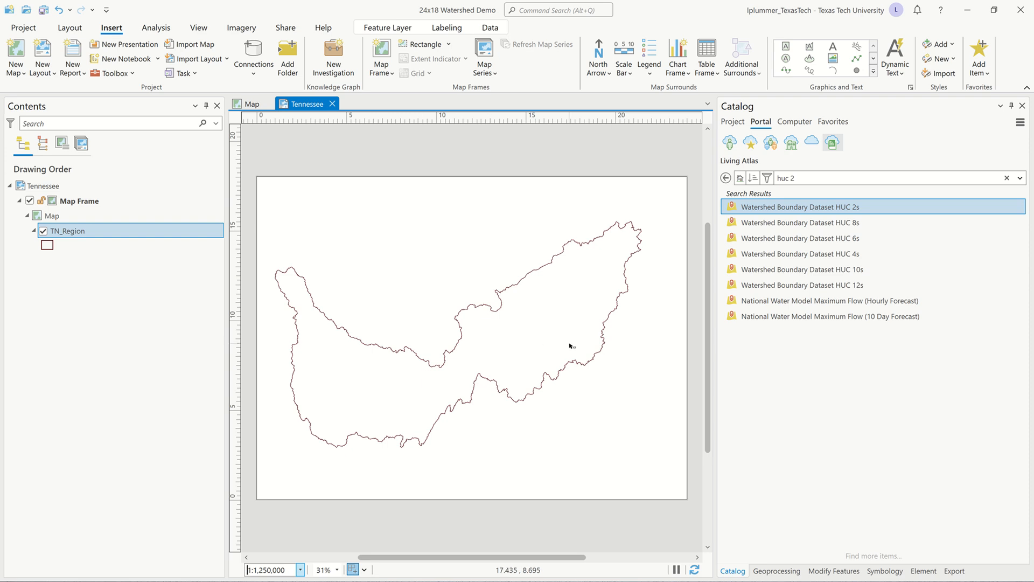
Activate the map frame, shift the watershed outline slightly right to center it on the page, and return to the layout.
right_click(470, 276)
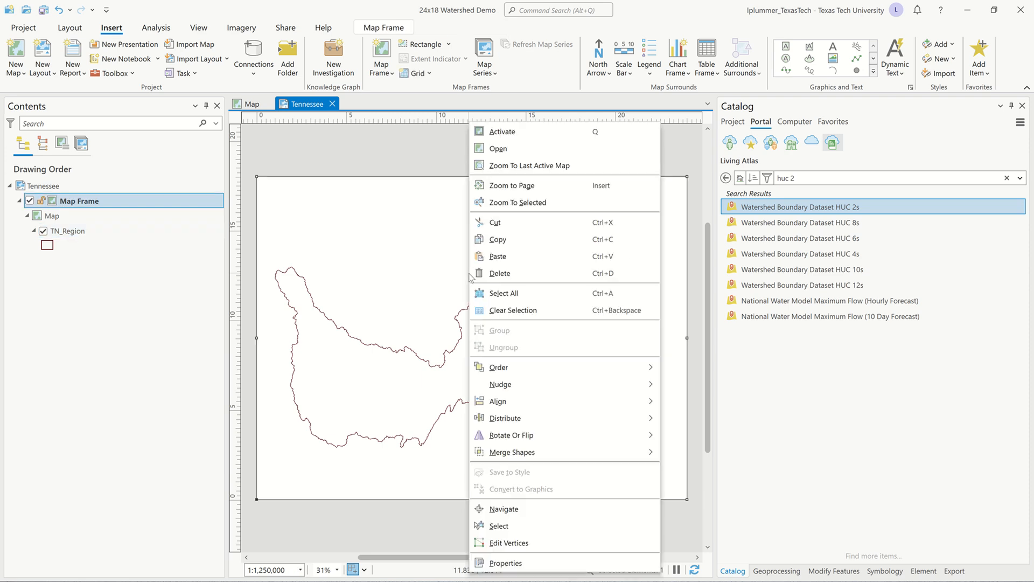
left_click(514, 133)
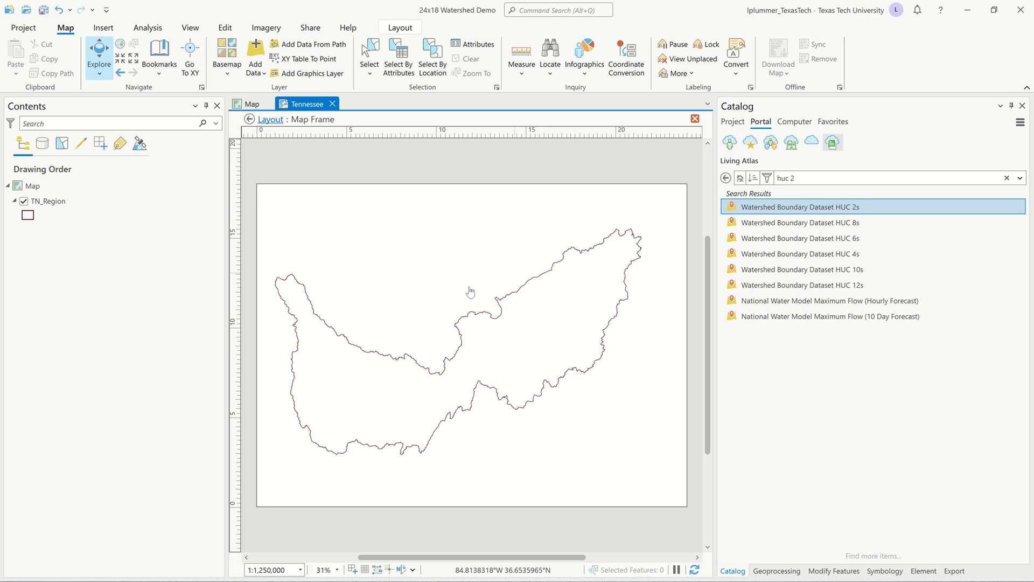
left_click_drag(470, 291, 487, 292)
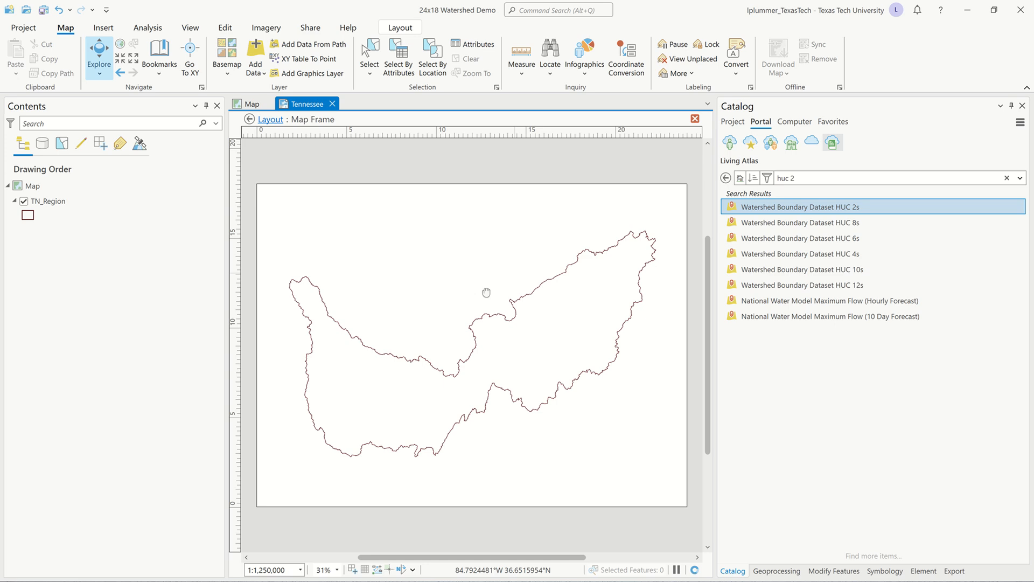
left_click_drag(487, 292, 488, 292)
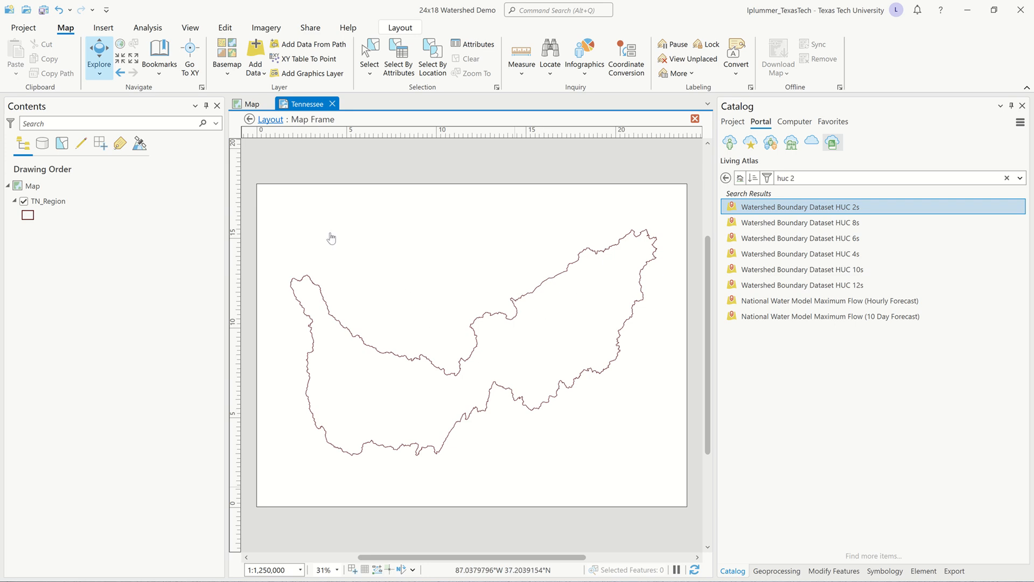
left_click(271, 120)
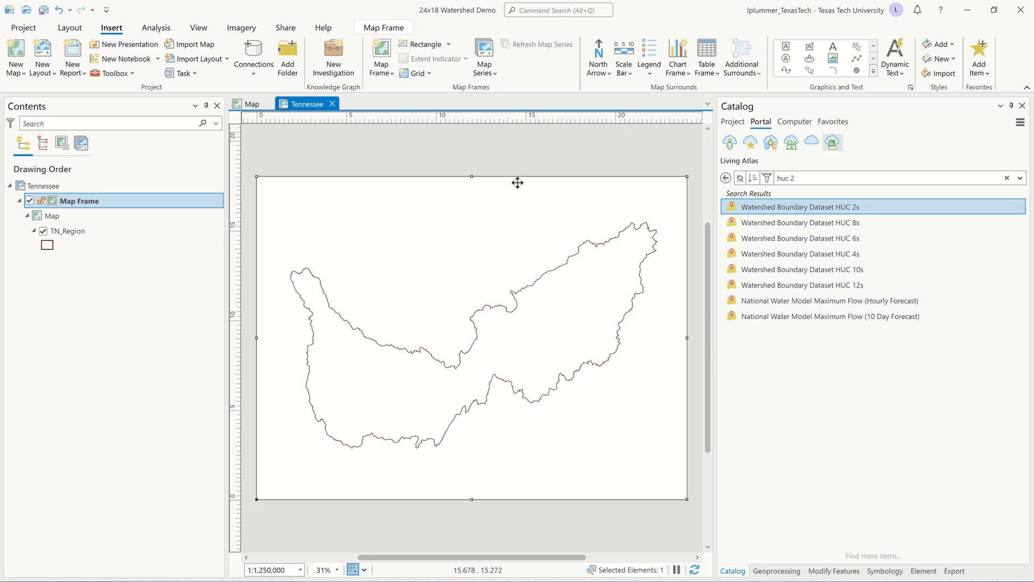
Remove the map frame's border by setting its symbol width to 0 pt with no color.
double_click(54, 203)
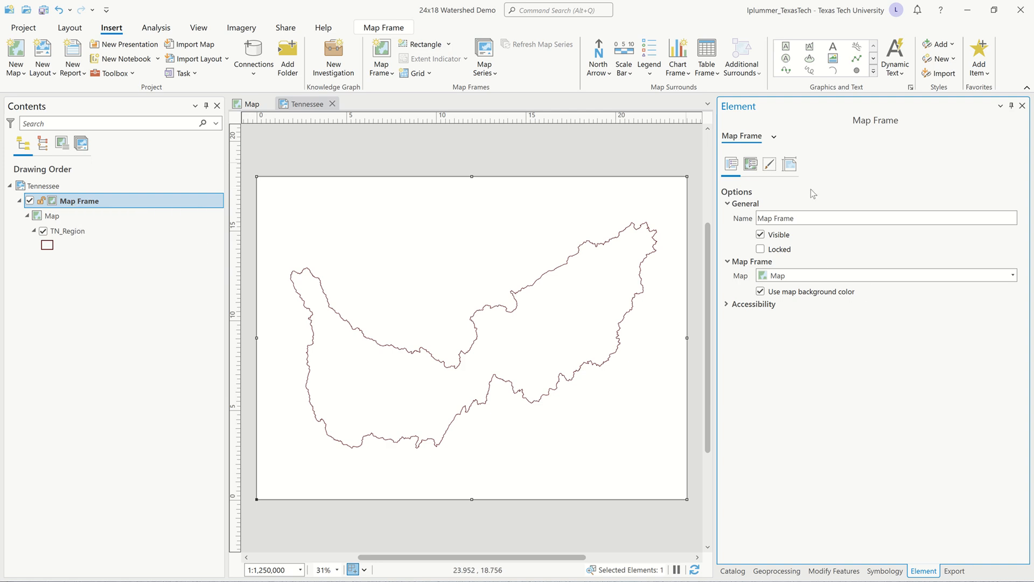
left_click(792, 165)
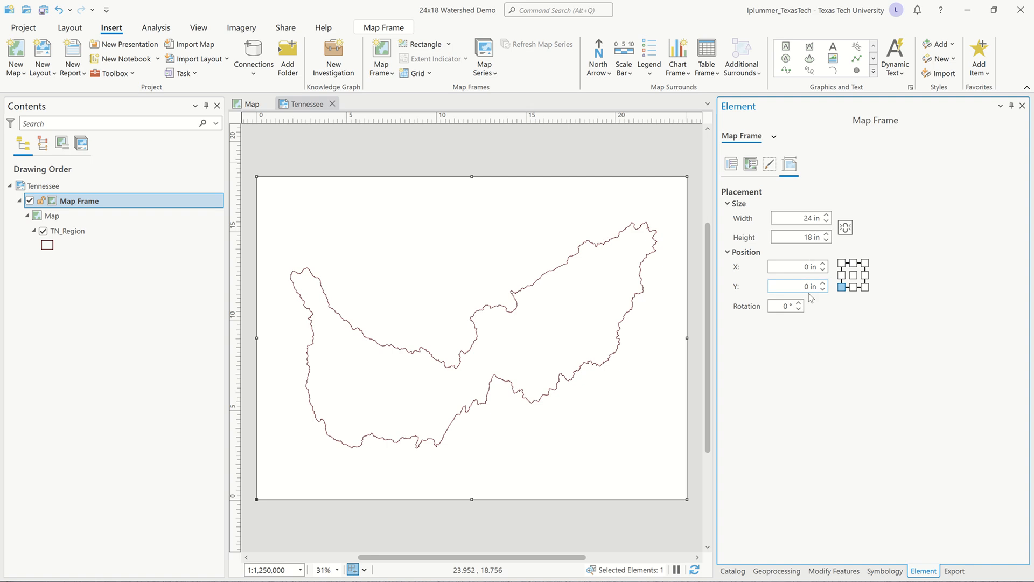
left_click(770, 163)
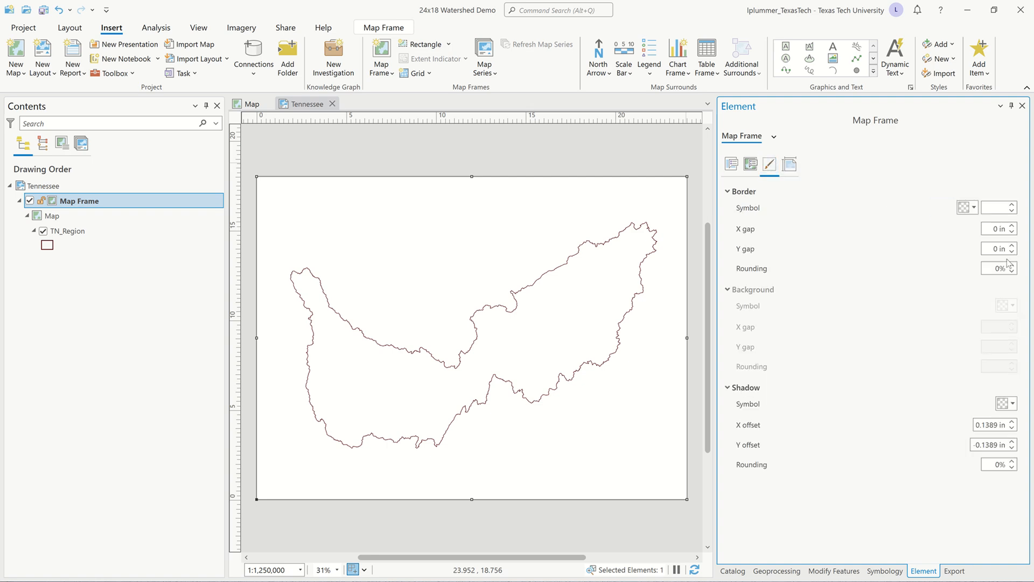
left_click(1013, 211)
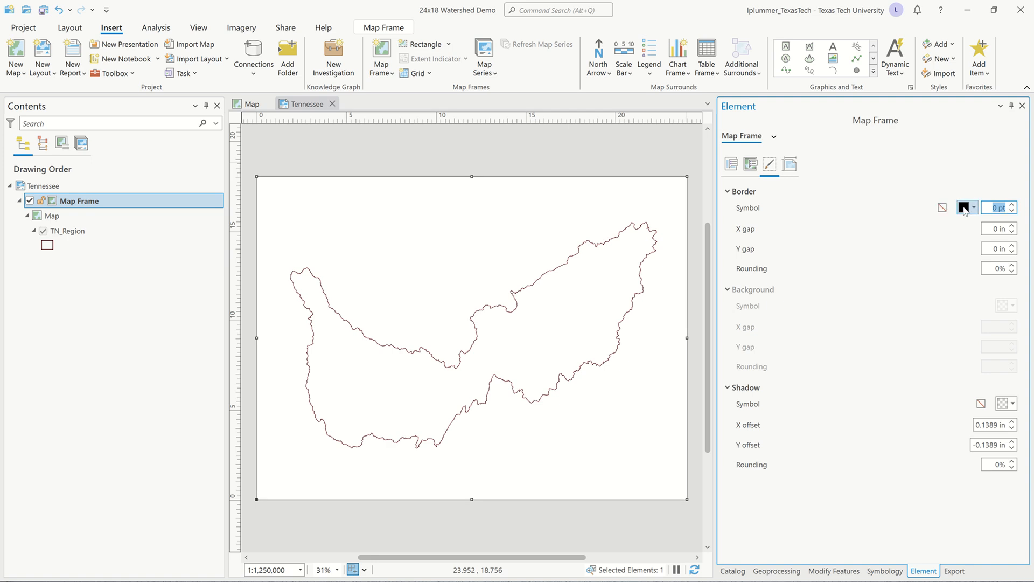
left_click(974, 209)
left_click(946, 222)
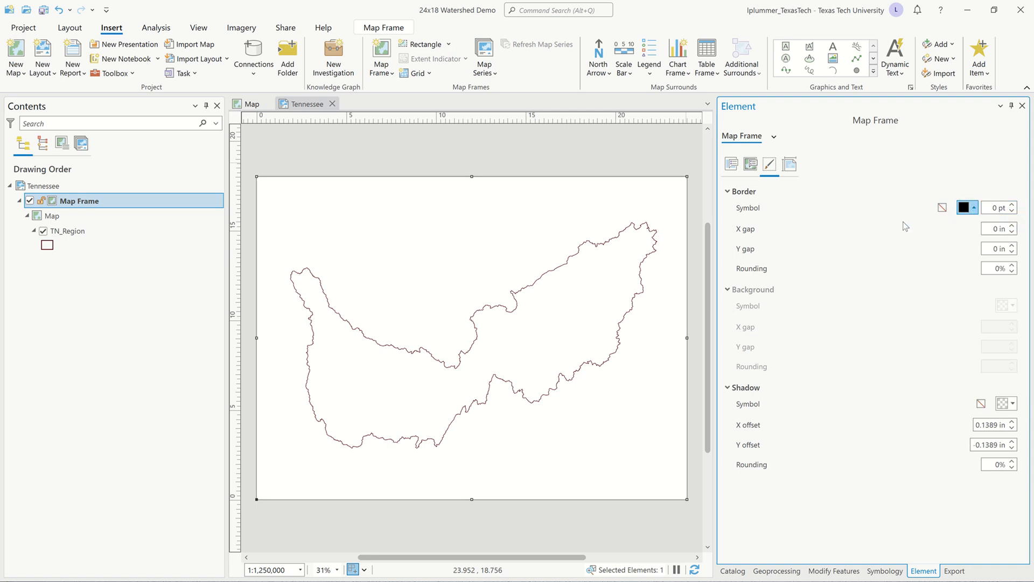
Constrain the map frame's display to Fixed center and scale, and save the project.
left_click(751, 165)
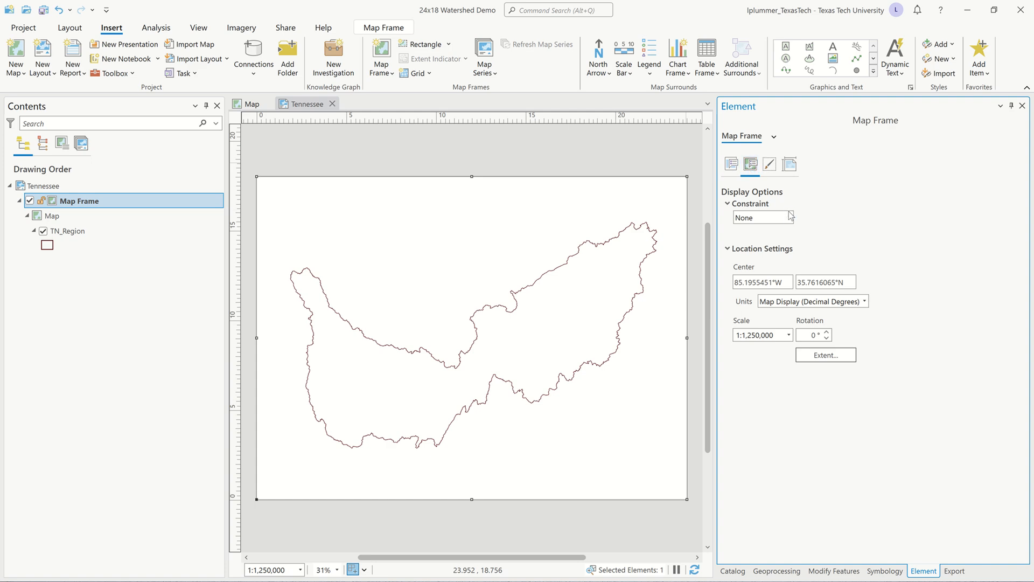
left_click(790, 219)
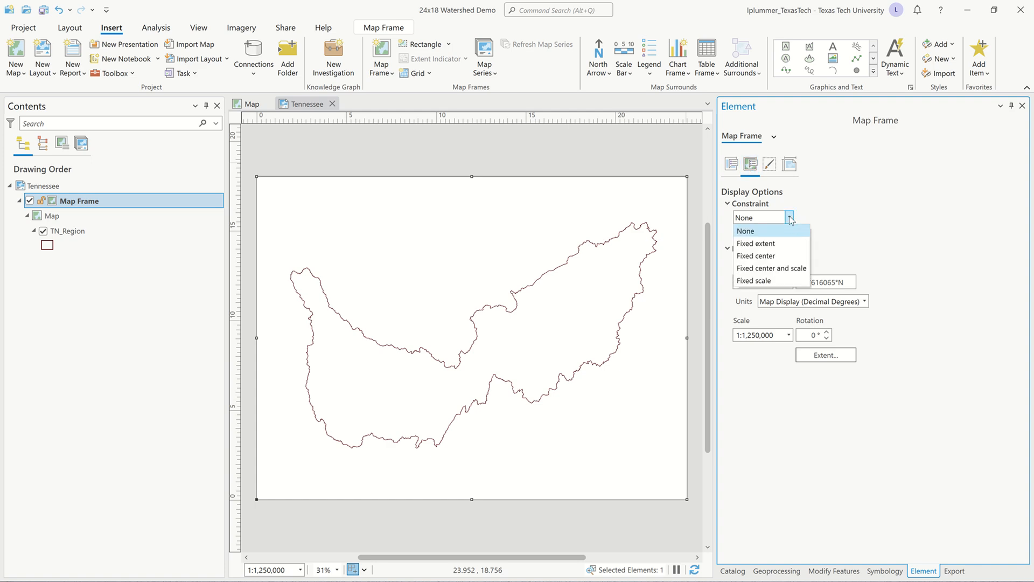
left_click(797, 268)
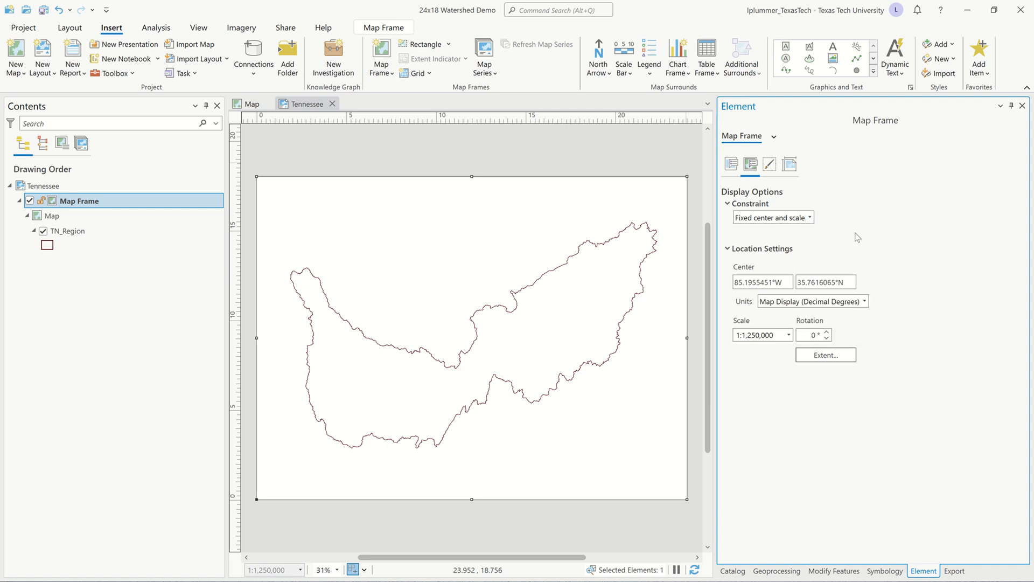
left_click(733, 165)
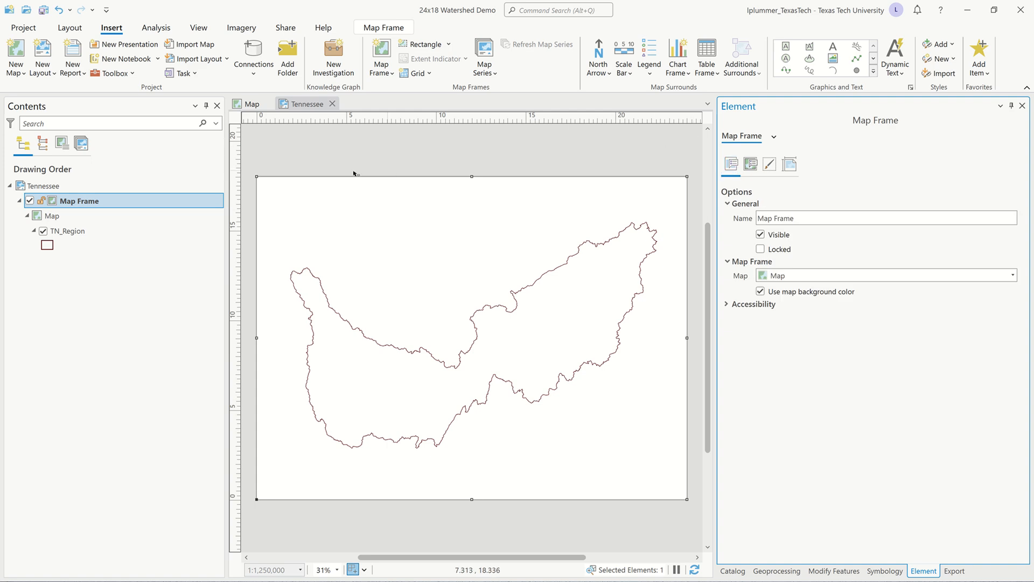
left_click(133, 300)
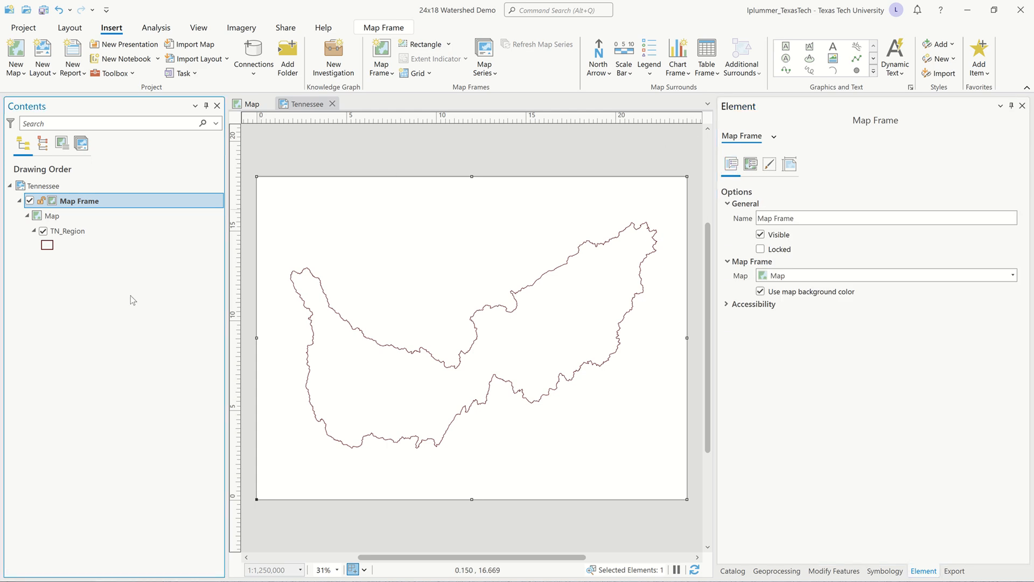
key("ctrl+s")
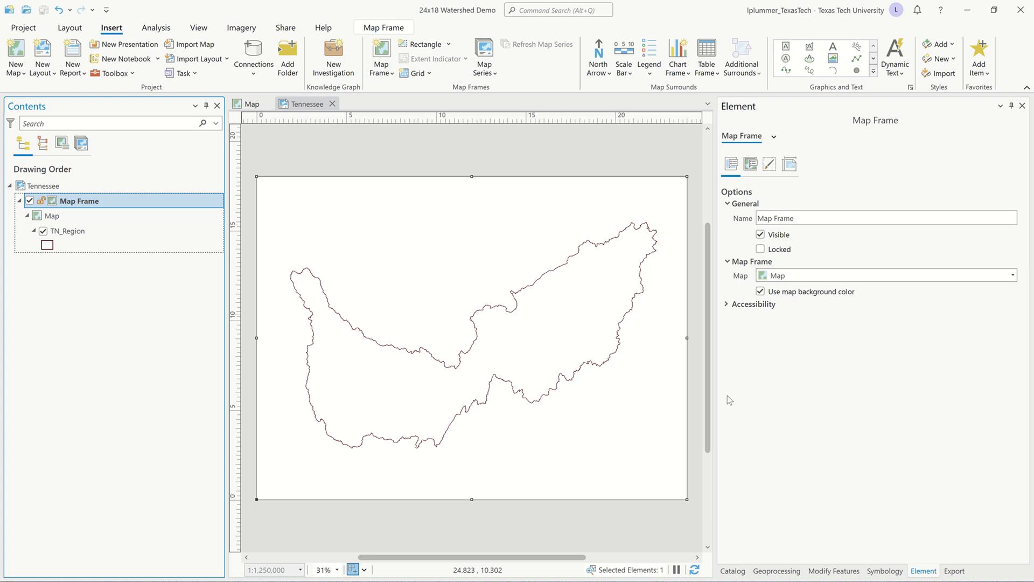
Search the Living Atlas for "US Boundary".
left_click(738, 571)
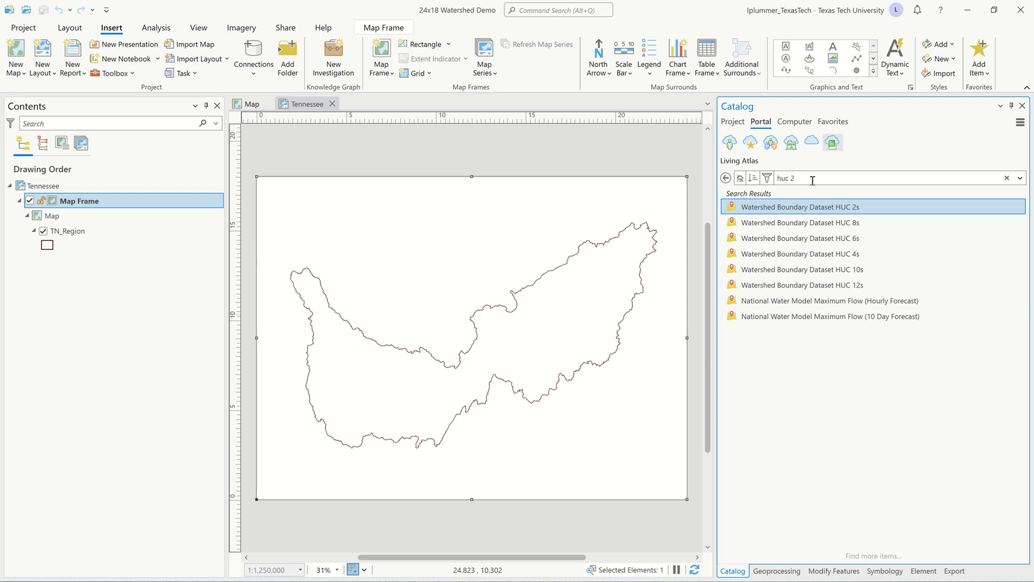
left_click_drag(813, 180, 776, 180)
type("US Boundary")
key("Return")
Add the United States State Boundaries layer from the search results to the map above TN_Region.
mouse_move(920, 272)
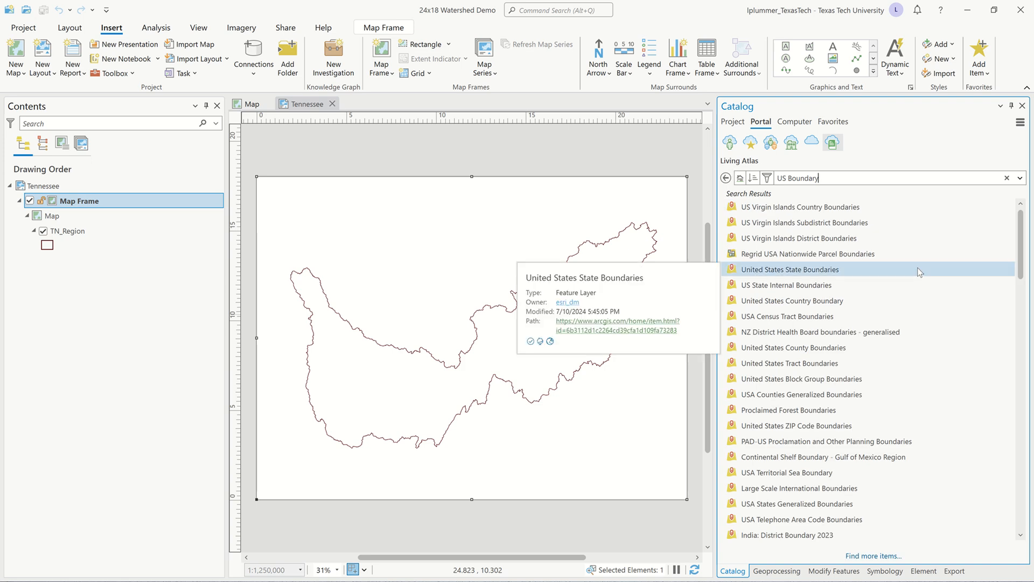
mouse_move(834, 399)
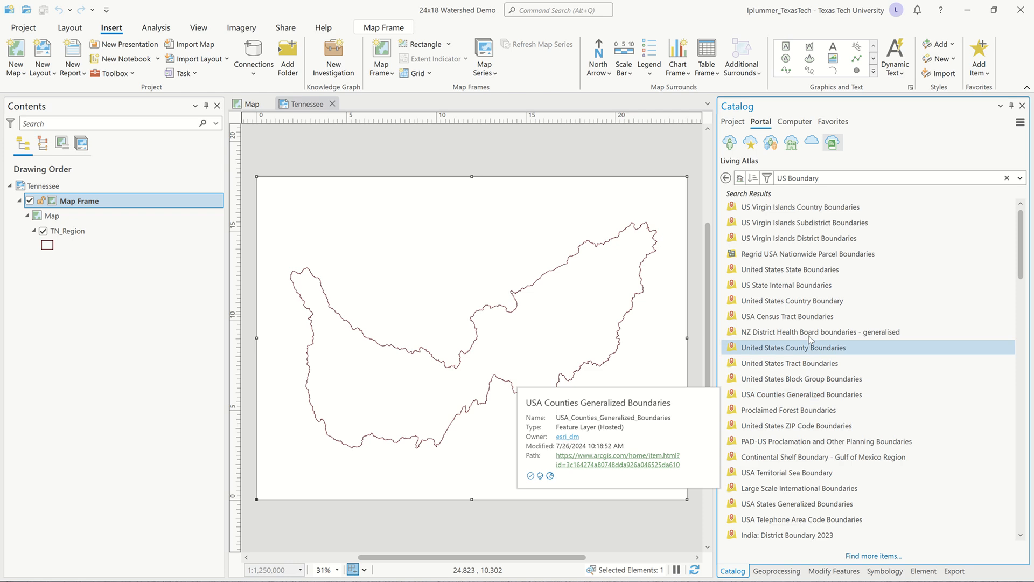
mouse_move(808, 304)
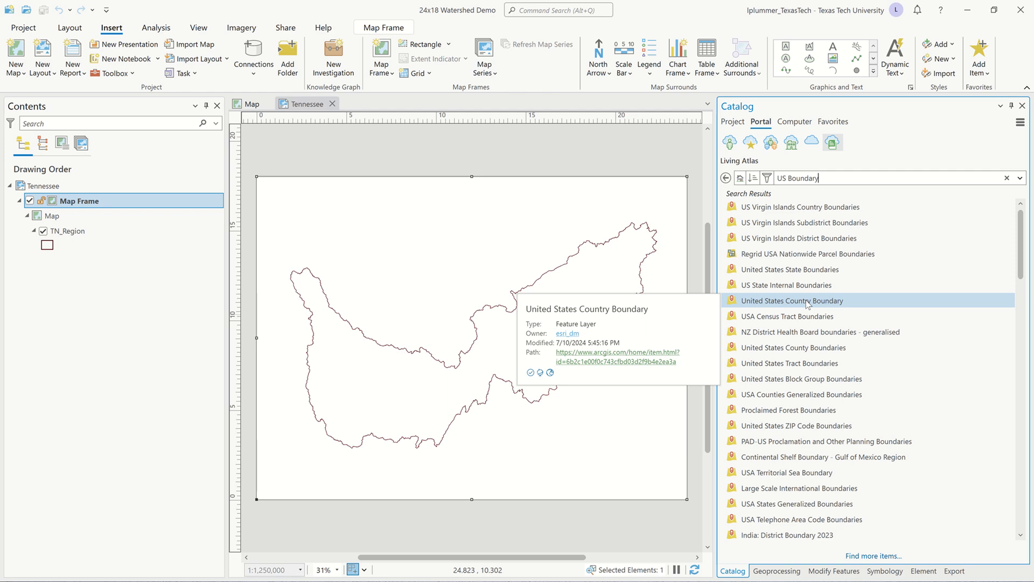
mouse_move(810, 274)
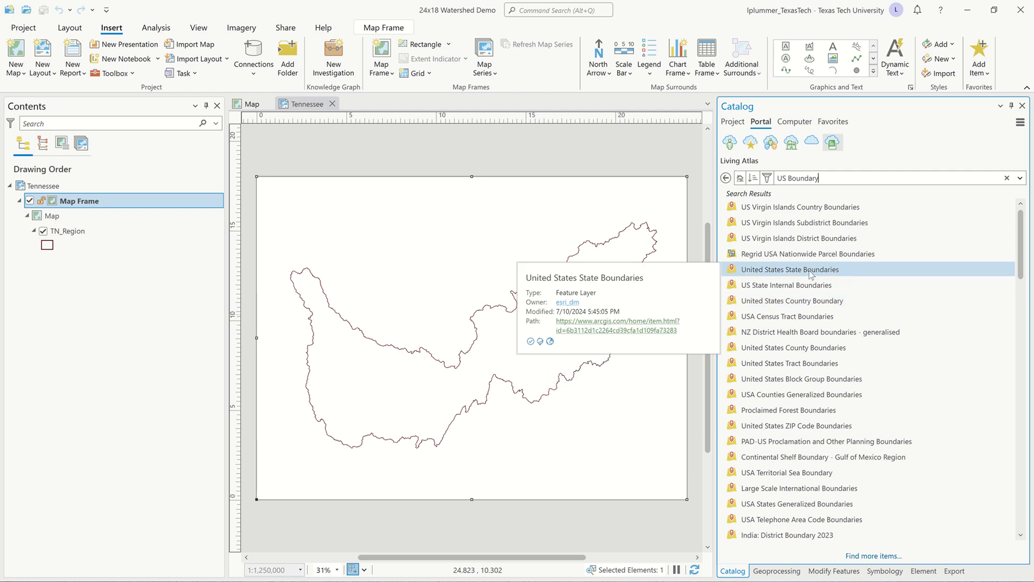
left_click_drag(809, 270, 158, 232)
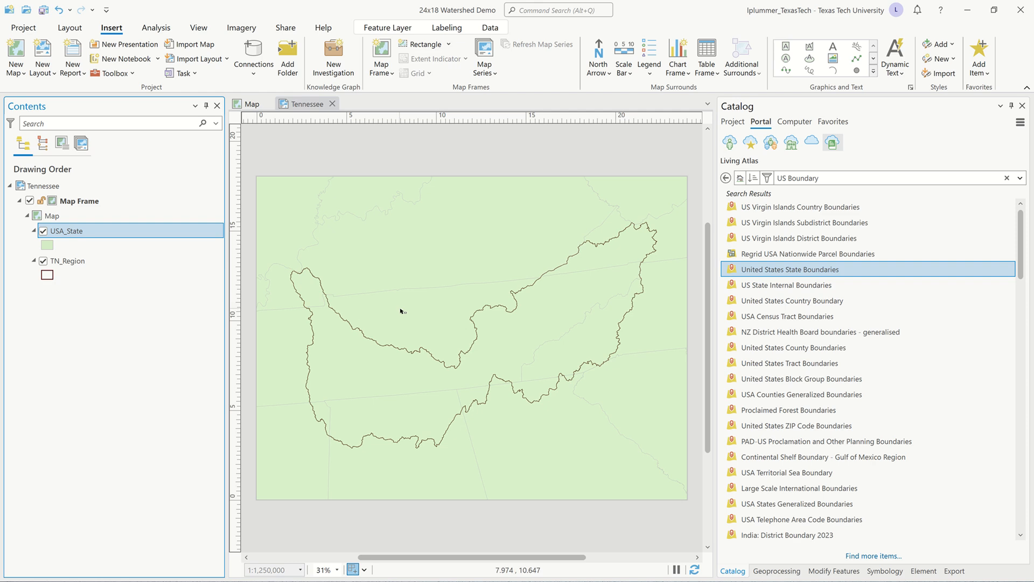
Symbolize the USA_State layer with the unfilled black dashed outline and set its stroke width to 2 pt.
left_click(48, 245)
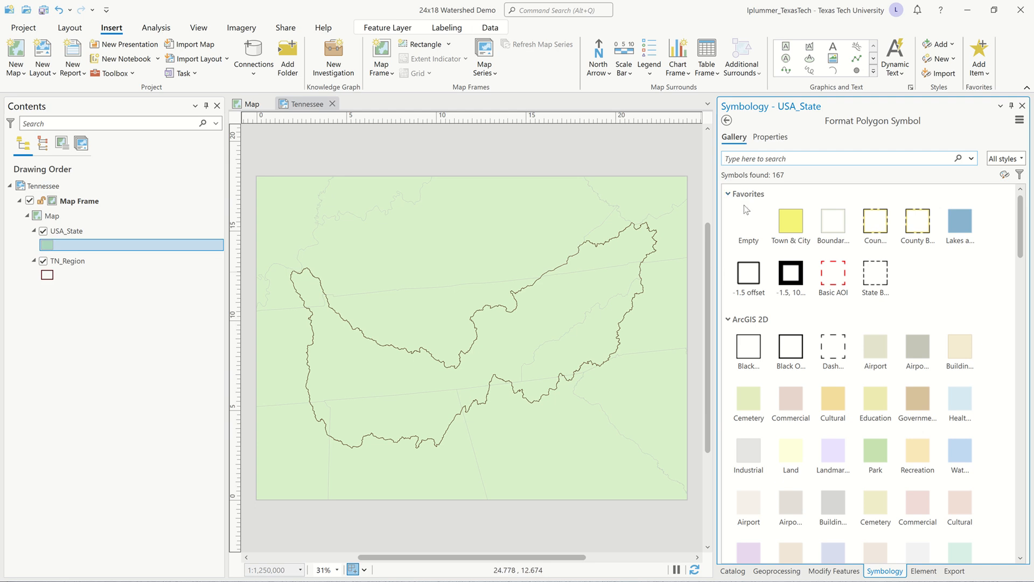
left_click(835, 342)
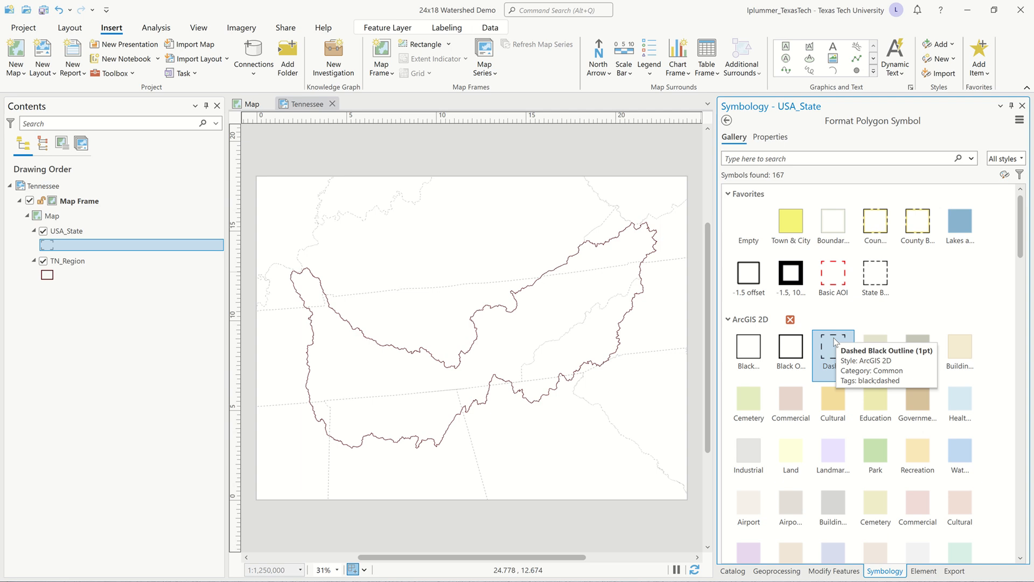
left_click(783, 138)
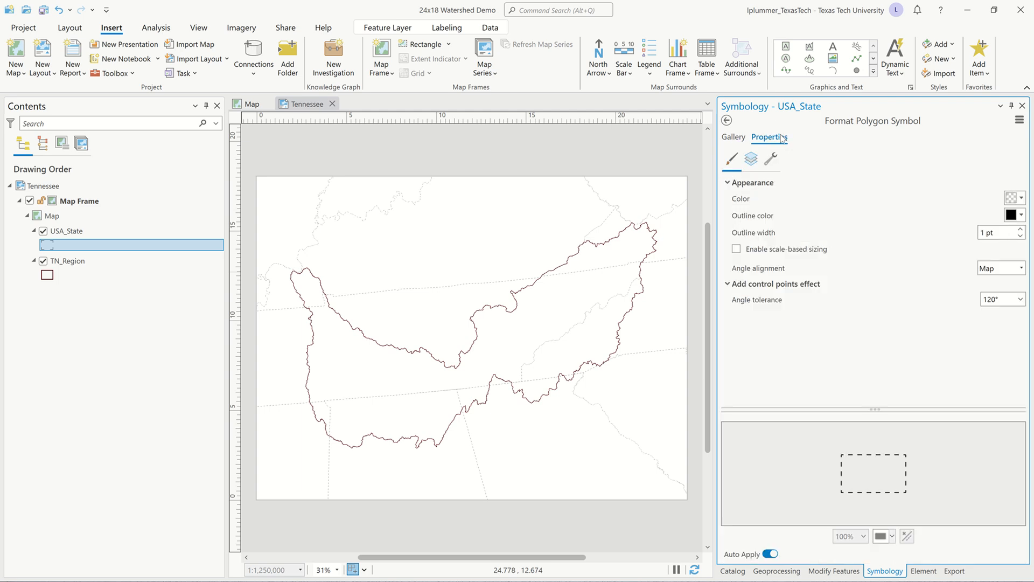
left_click(754, 159)
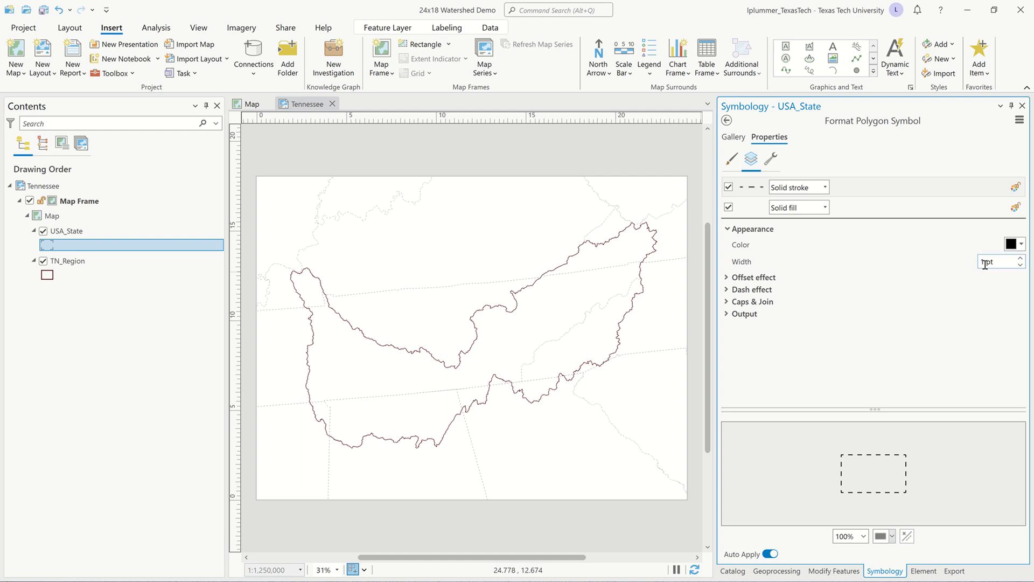
left_click(1021, 258)
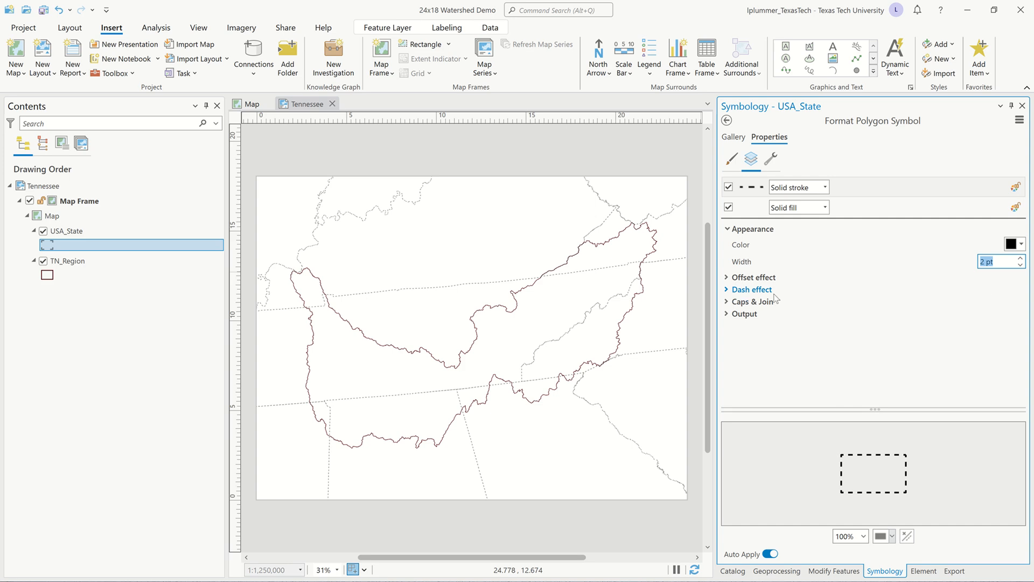
Change the USA_State outline's dash type to the dash-dot-dot pattern with template 8 4 4 4 4 4, and leave symbol formatting.
left_click(728, 290)
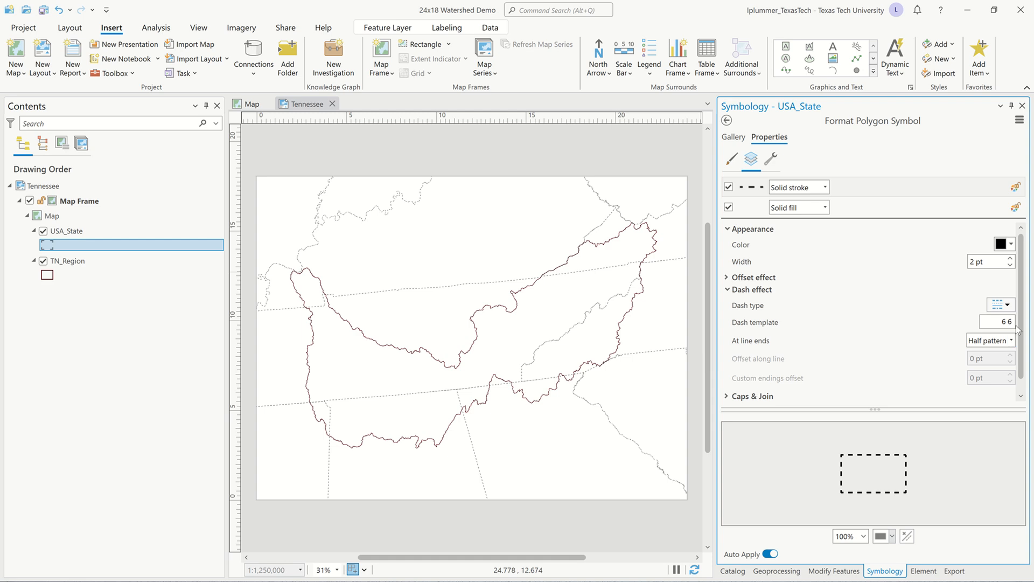
left_click(1009, 305)
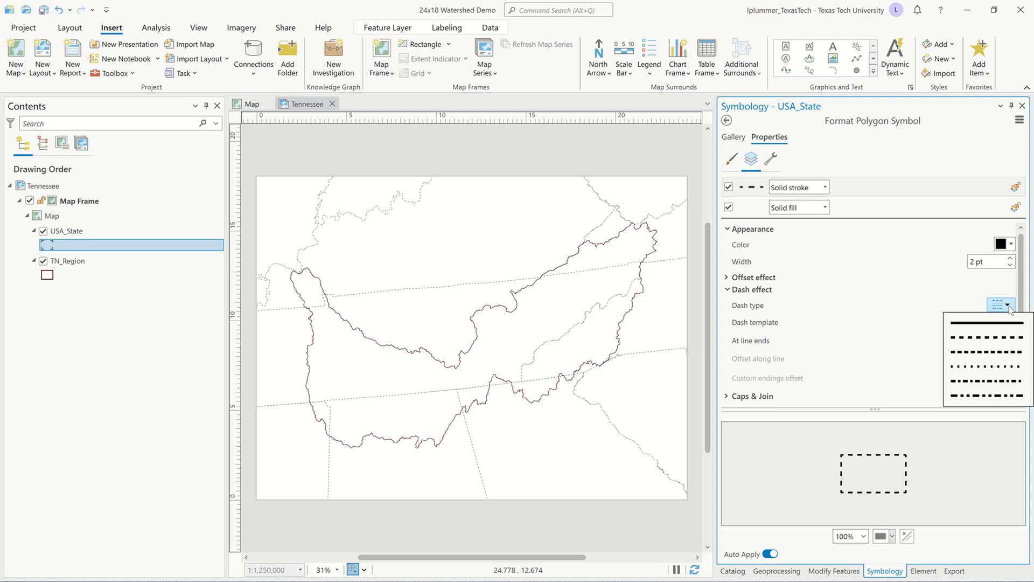
left_click(990, 397)
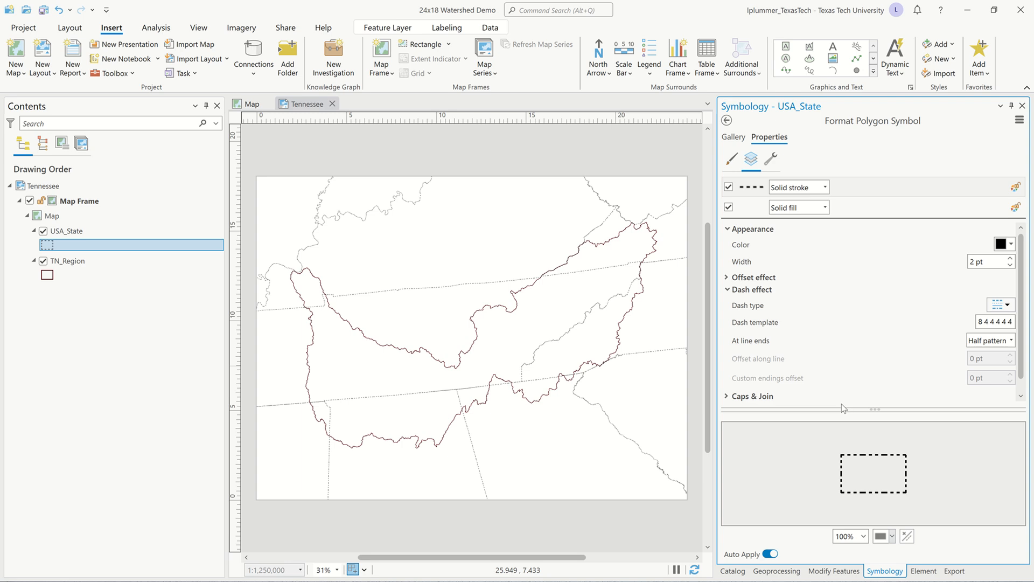
left_click(727, 121)
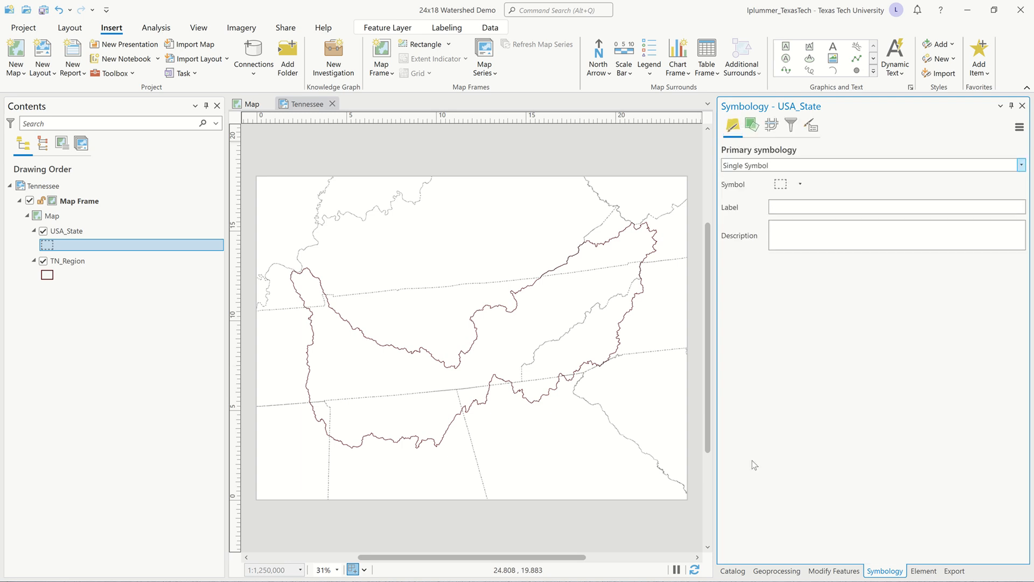
left_click(734, 571)
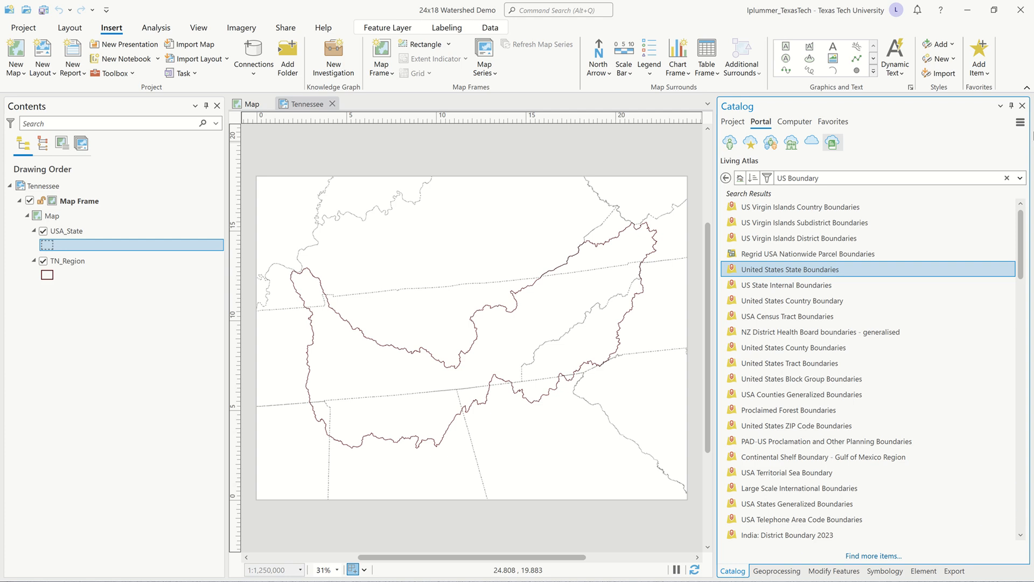
left_click(734, 122)
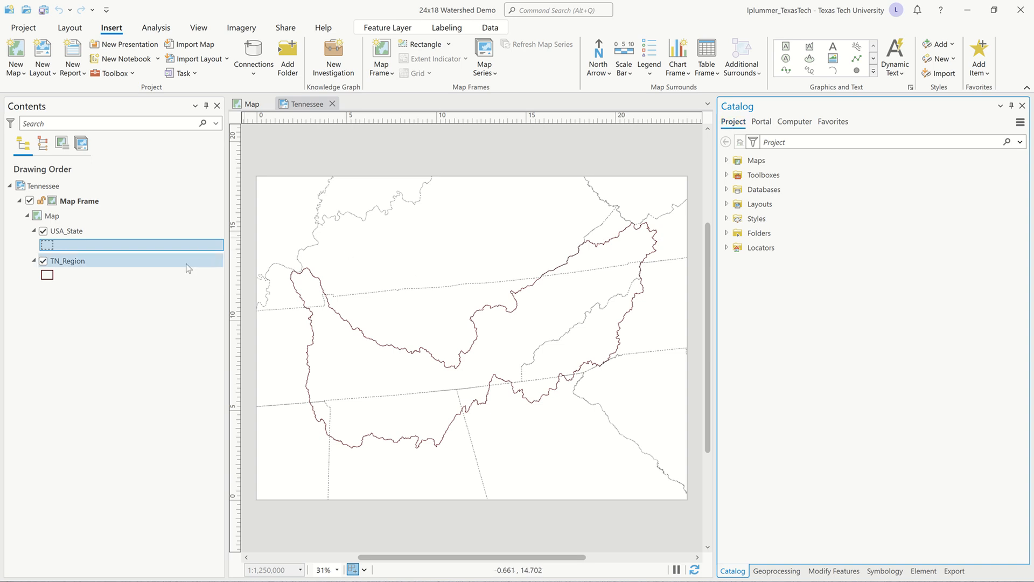
Set the Tennessee map frame's display constraint to None.
left_click(89, 205)
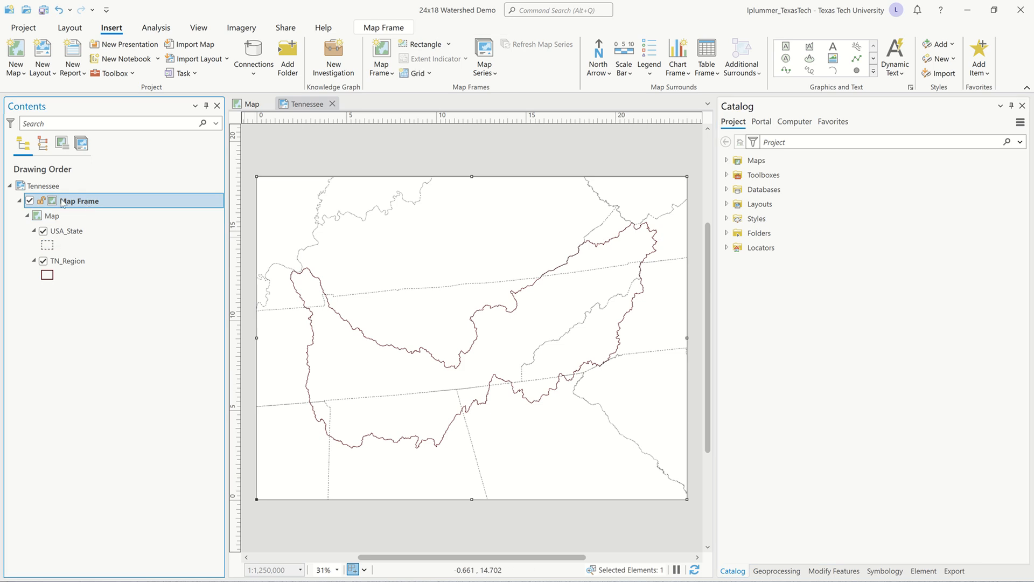
double_click(64, 203)
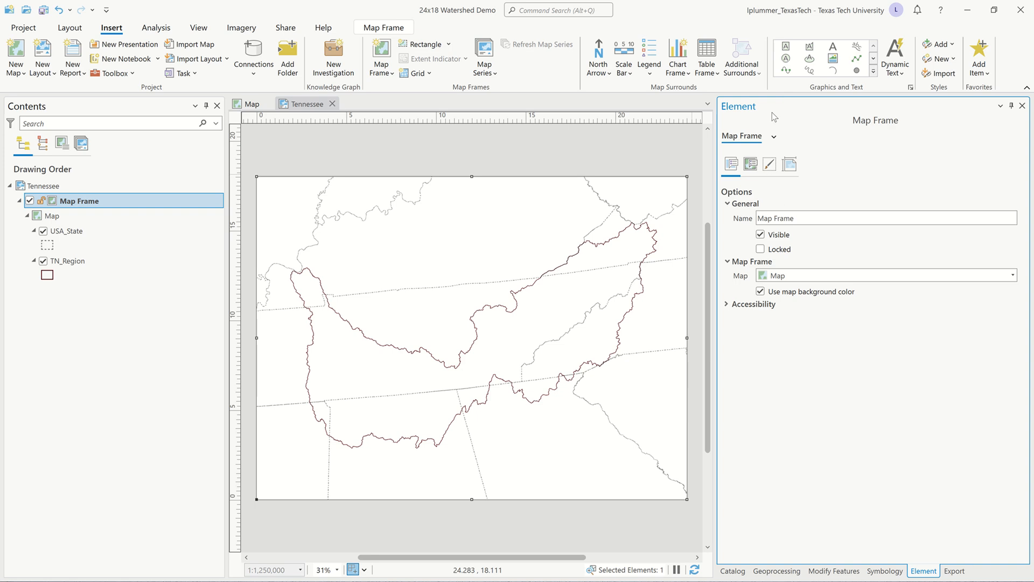
left_click(751, 165)
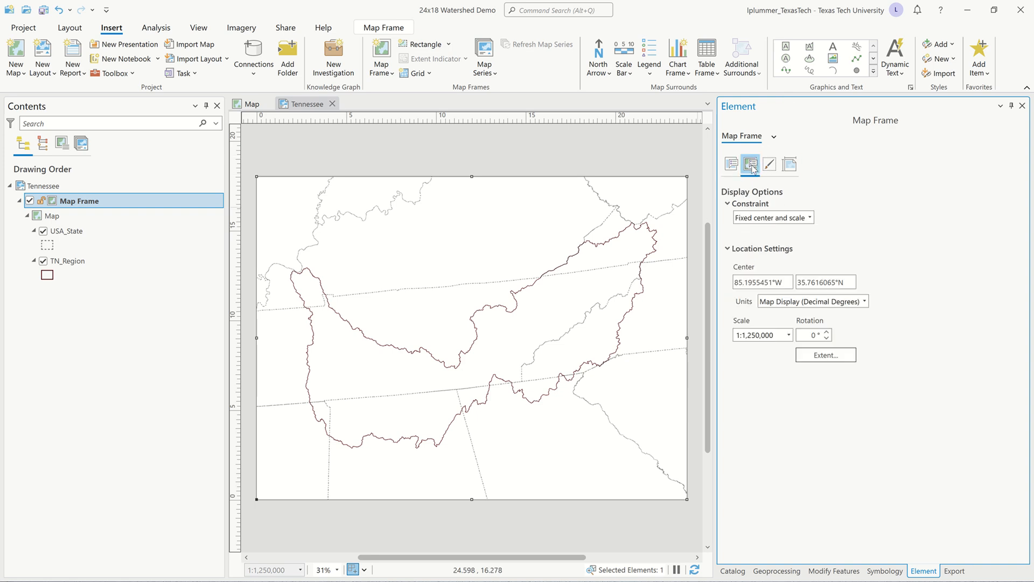
left_click(809, 217)
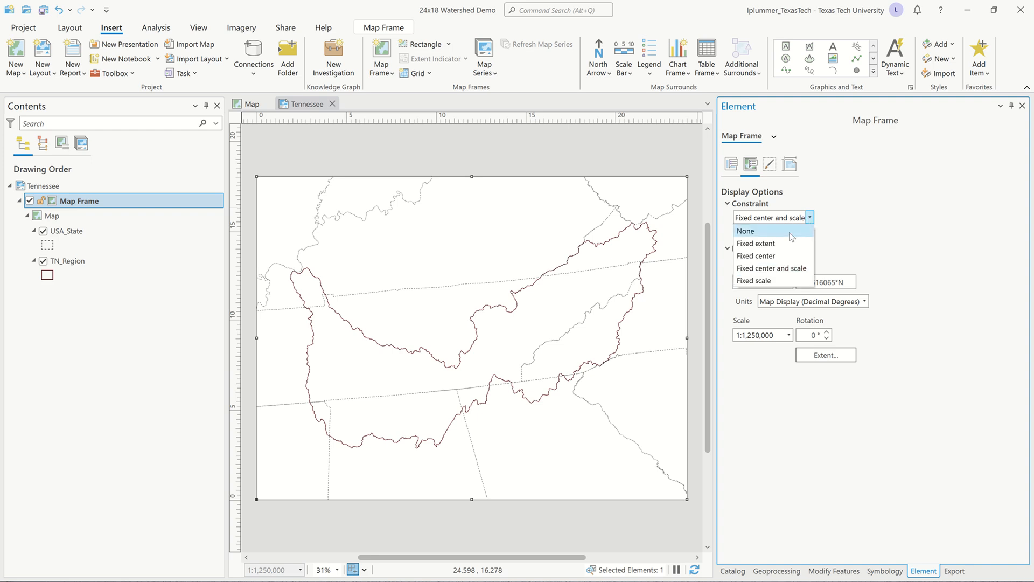
left_click(791, 237)
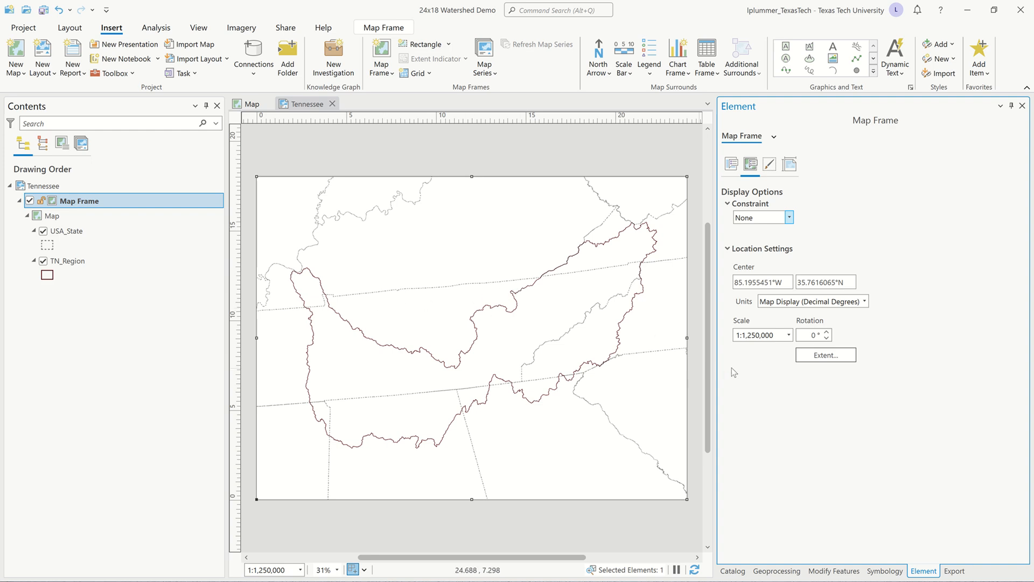
Rotate the map frame's view to -4° so the state lines run nearly level.
left_click(827, 333)
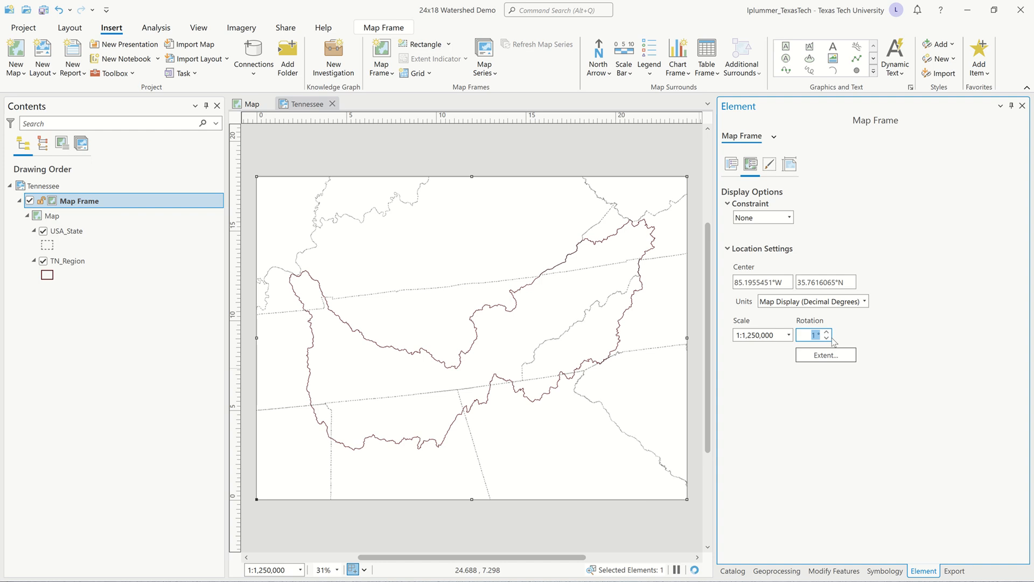
left_click(827, 337)
left_click(827, 338)
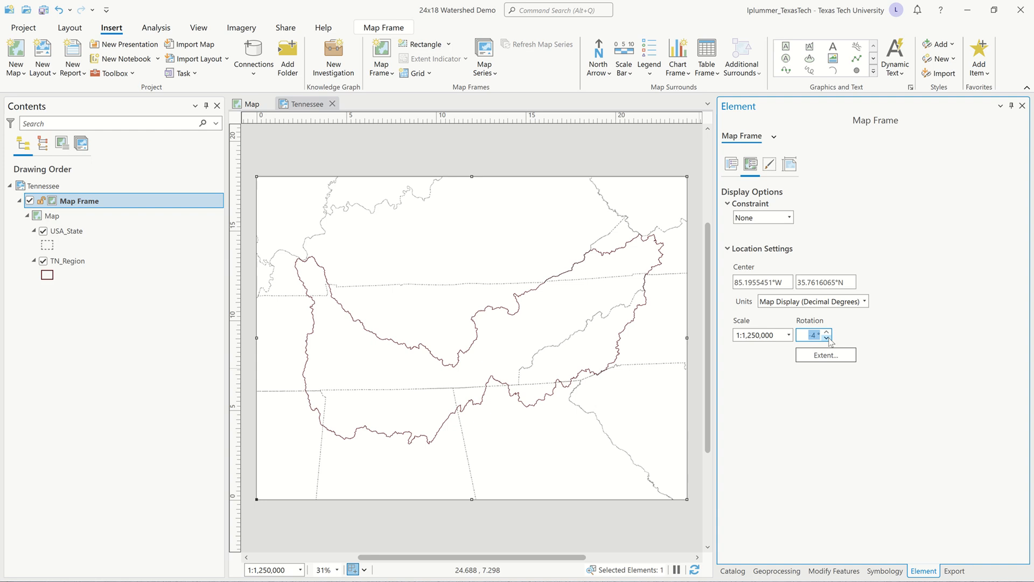
Reset the Tennessee map frame's view rotation to 0°.
left_click(827, 338)
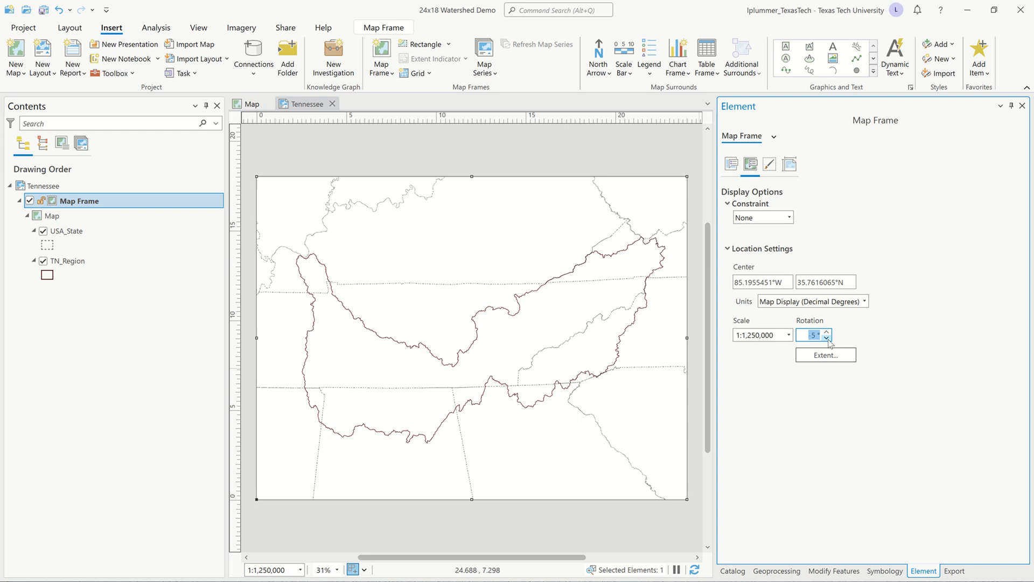
type("0")
key("Tab")
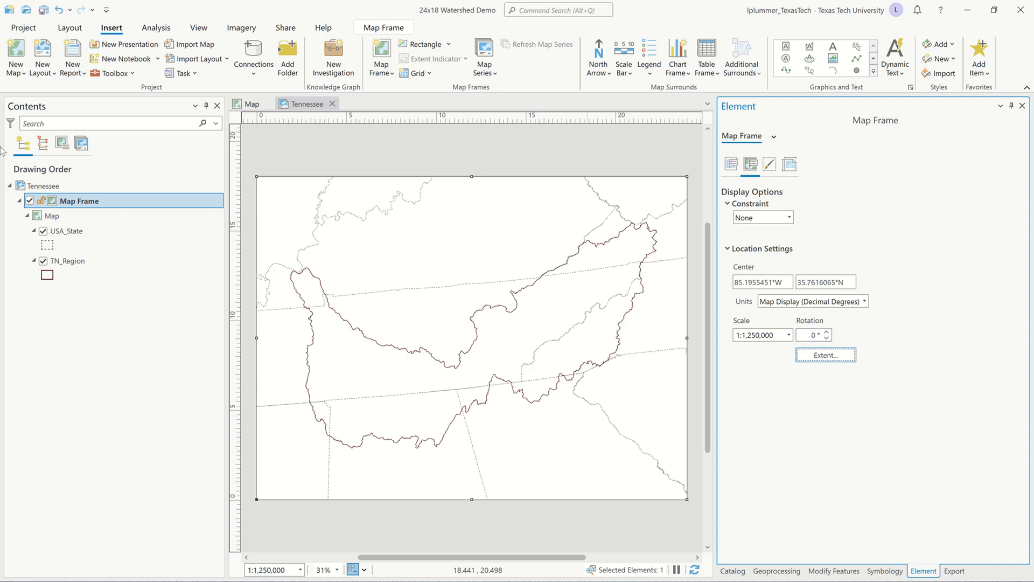
Change the map's projected coordinate system to NAD 1983 (2011) StatePlane Tennessee FIPS 4100 (Meters).
double_click(42, 216)
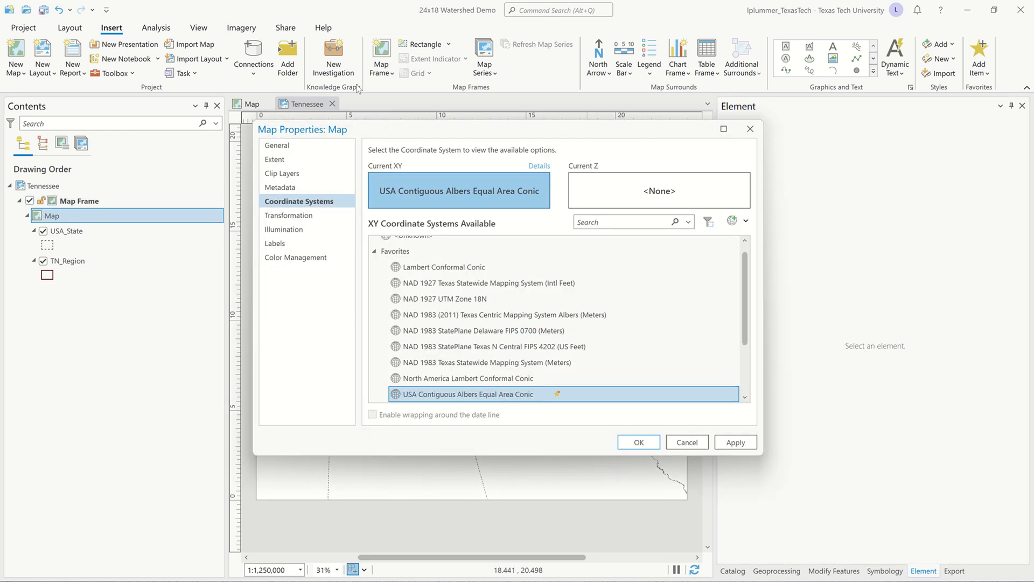
left_click(375, 252)
left_click(376, 310)
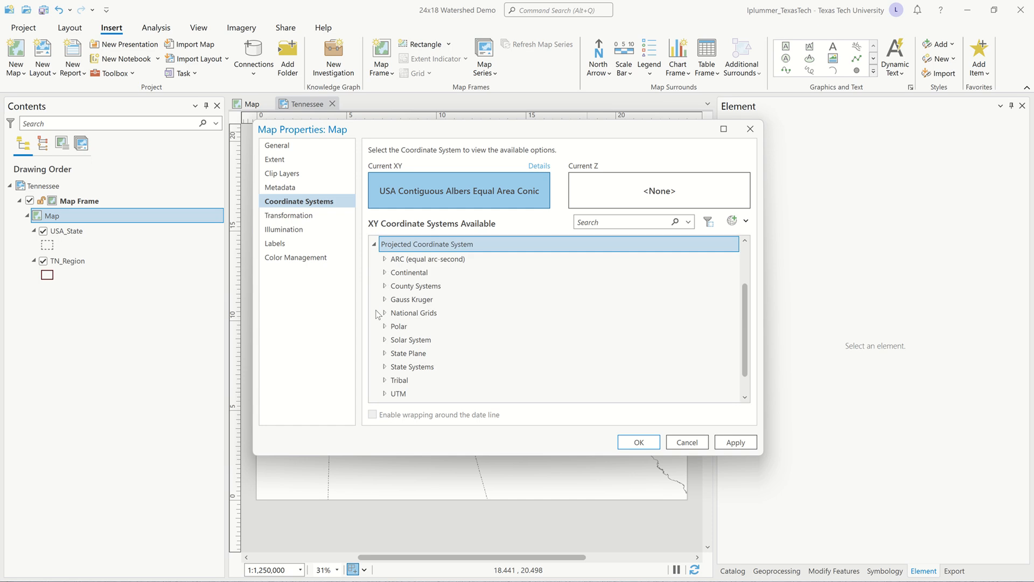
left_click(385, 353)
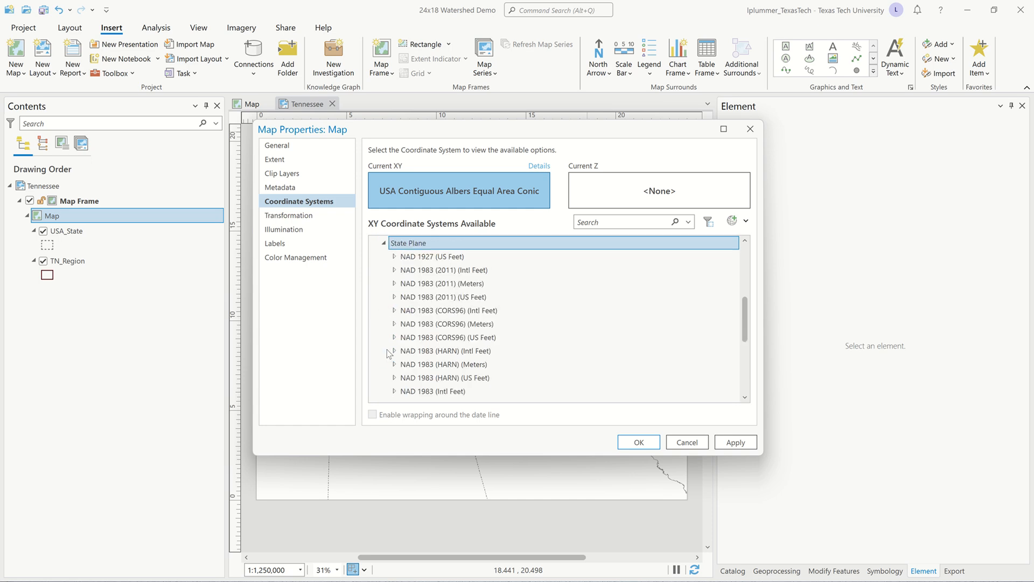
left_click(394, 284)
scroll(513, 329, "down", 5)
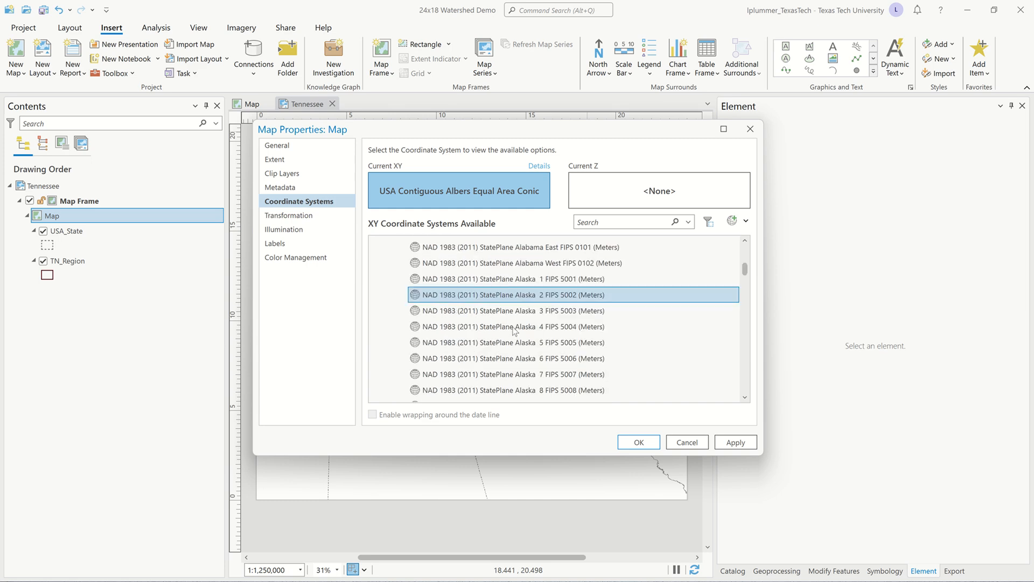
scroll(517, 322, "down", 10)
scroll(521, 313, "down", 5)
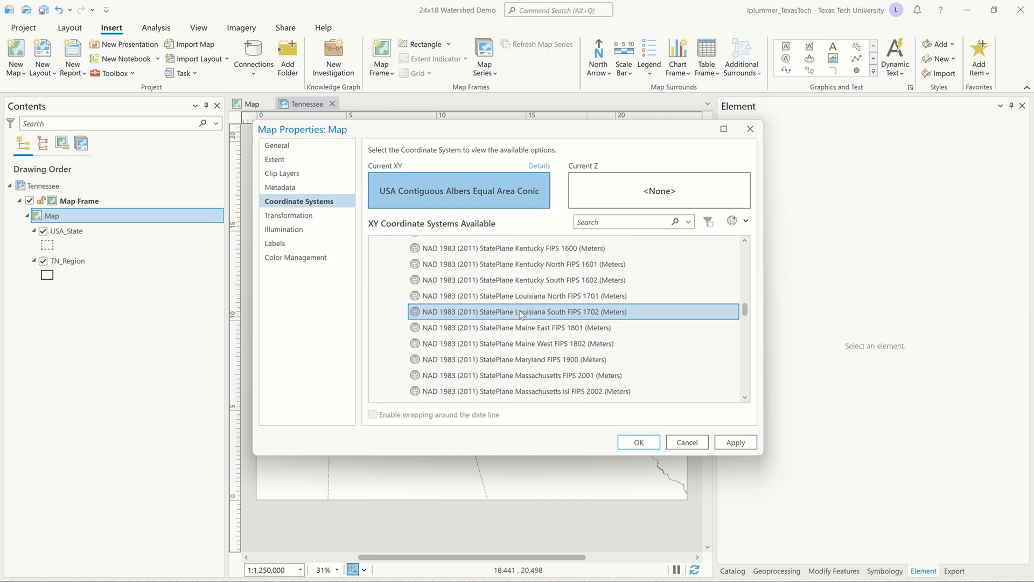
scroll(521, 312, "down", 5)
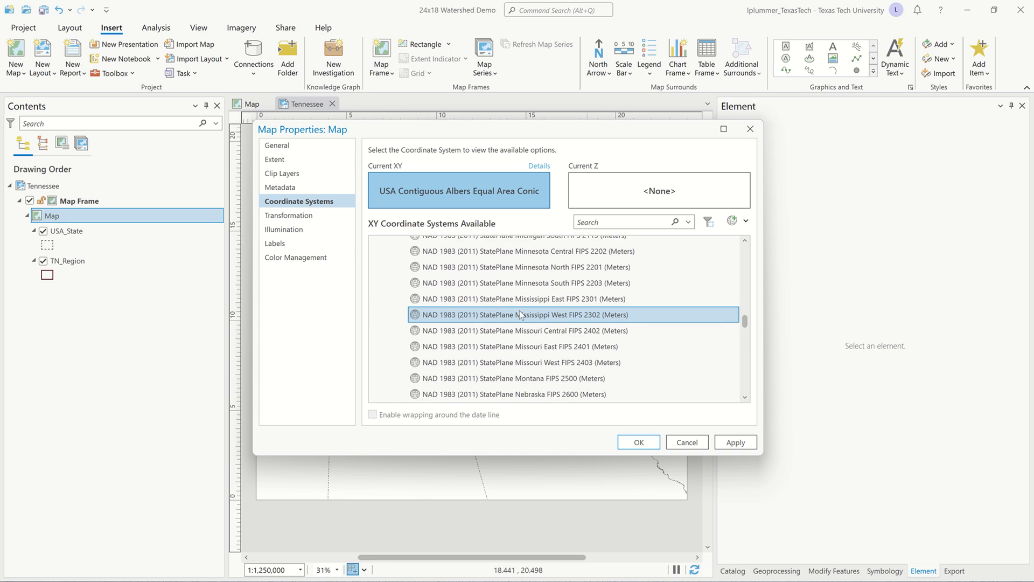
scroll(521, 316, "down", 2)
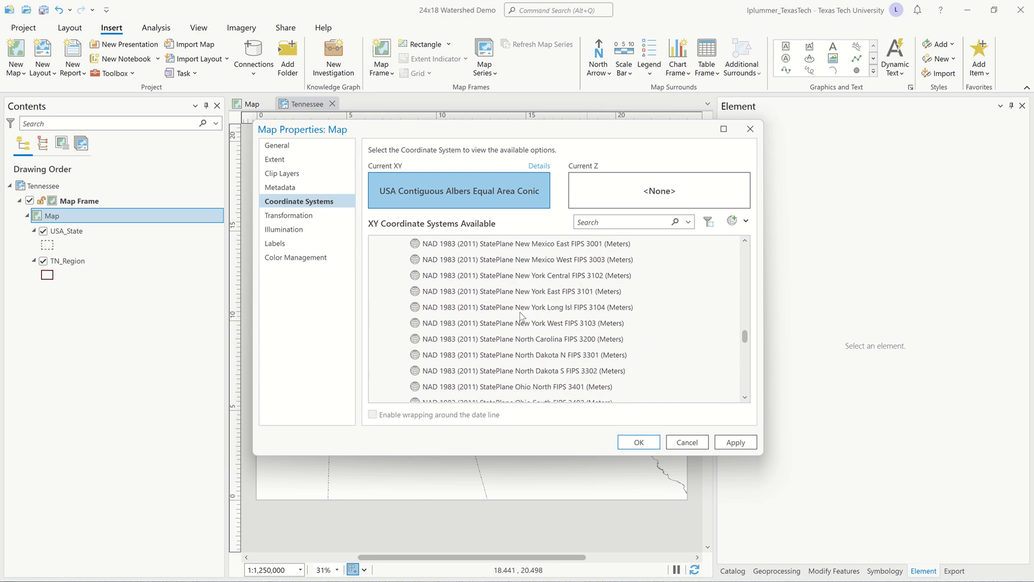
scroll(521, 316, "down", 2)
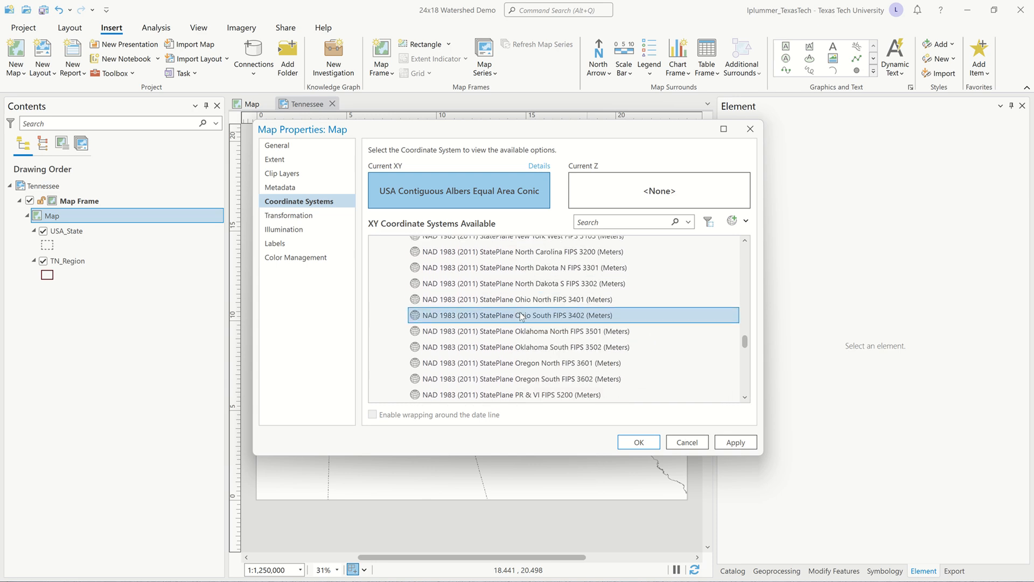
scroll(521, 316, "down", 2)
scroll(521, 317, "down", 2)
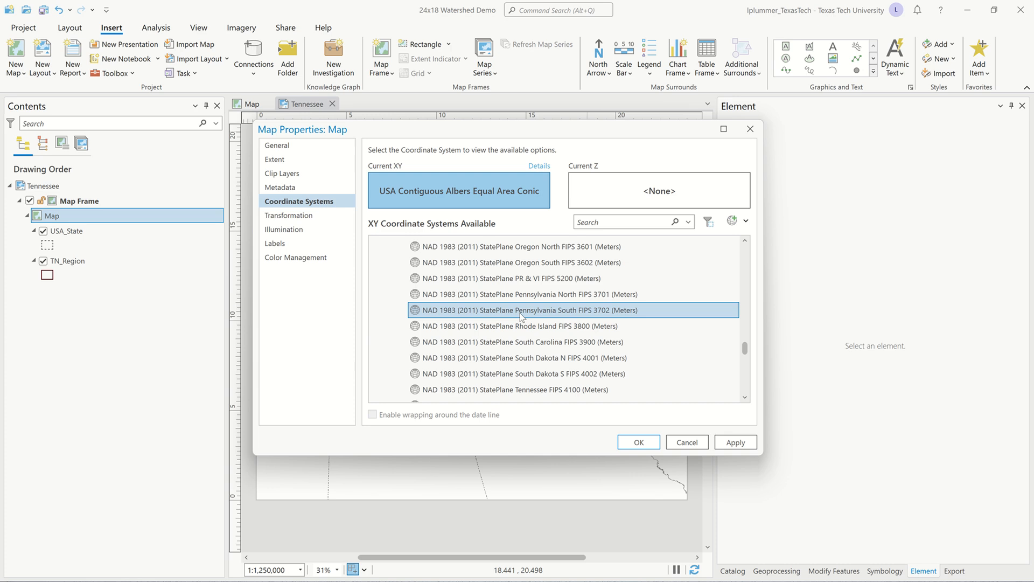
scroll(555, 360, "down", 2)
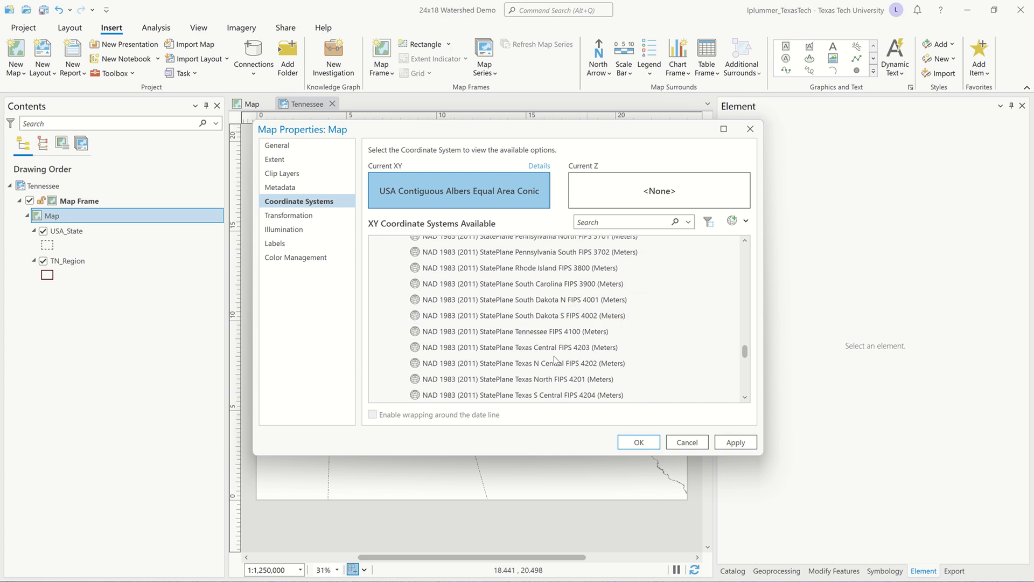
scroll(555, 357, "down", 2)
scroll(554, 357, "up", 2)
left_click(520, 347)
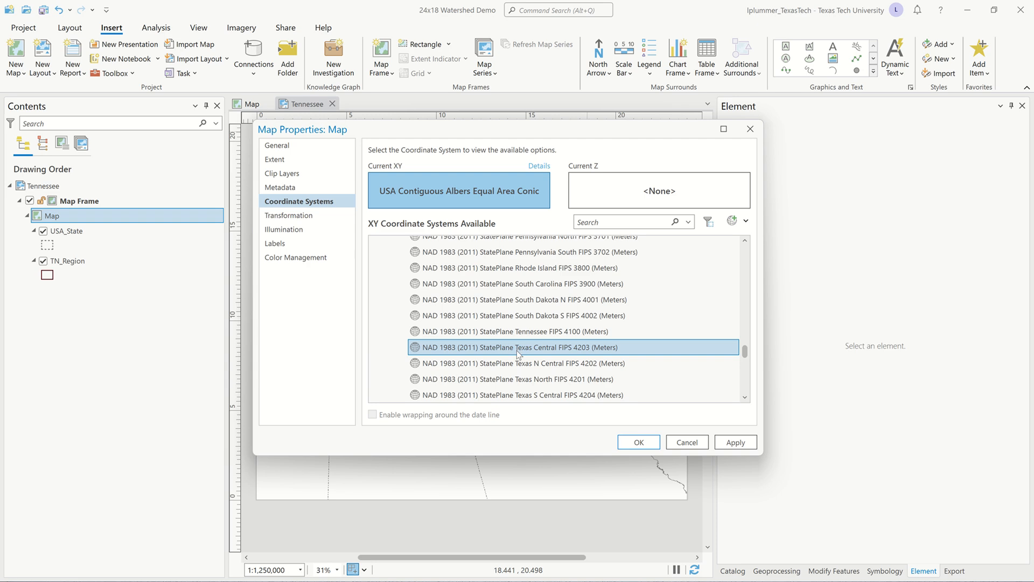
left_click(530, 333)
left_click(535, 334)
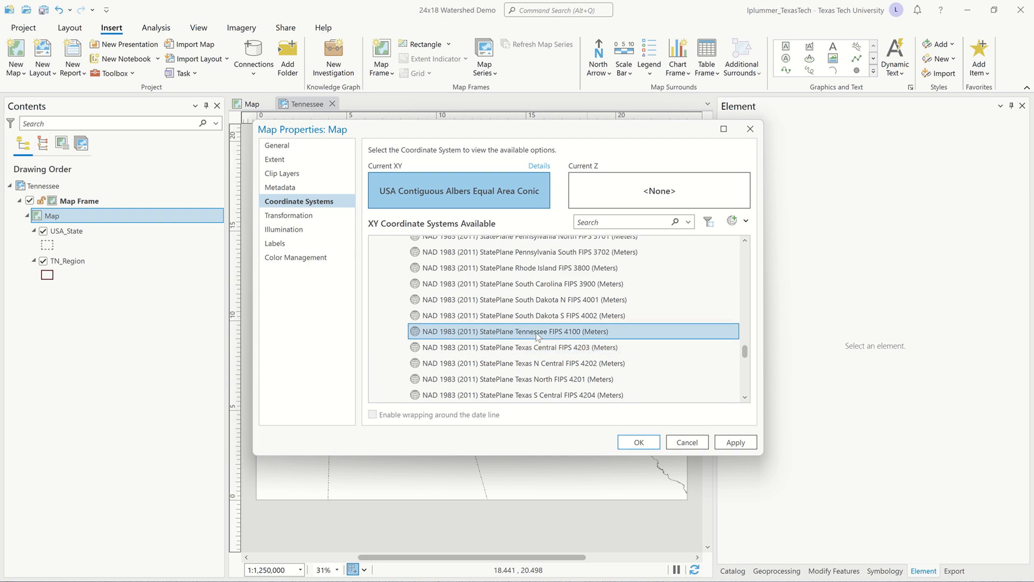
left_click(649, 442)
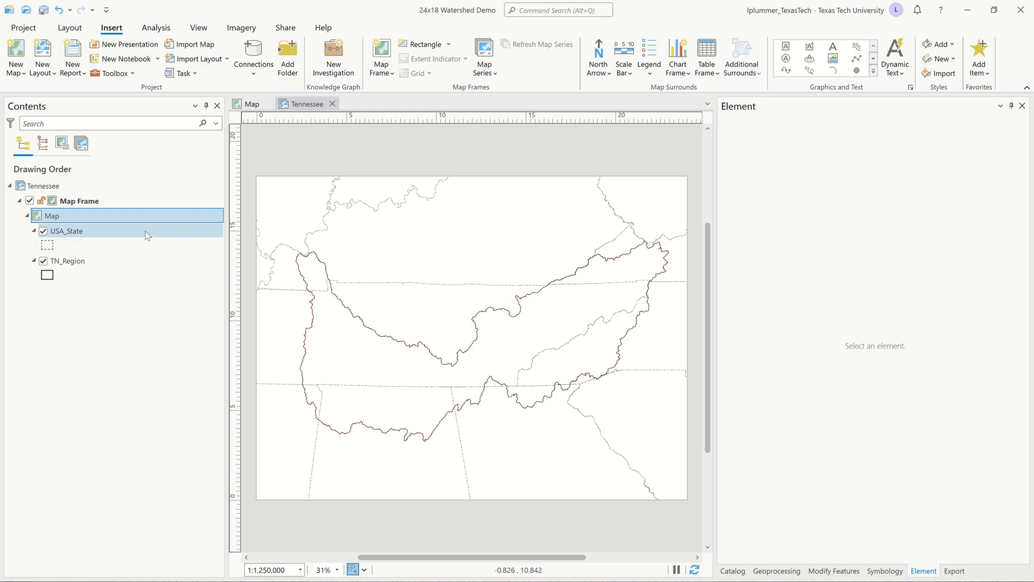
Set the map frame's display constraint to Fixed center and scale, and save the project.
left_click(53, 206)
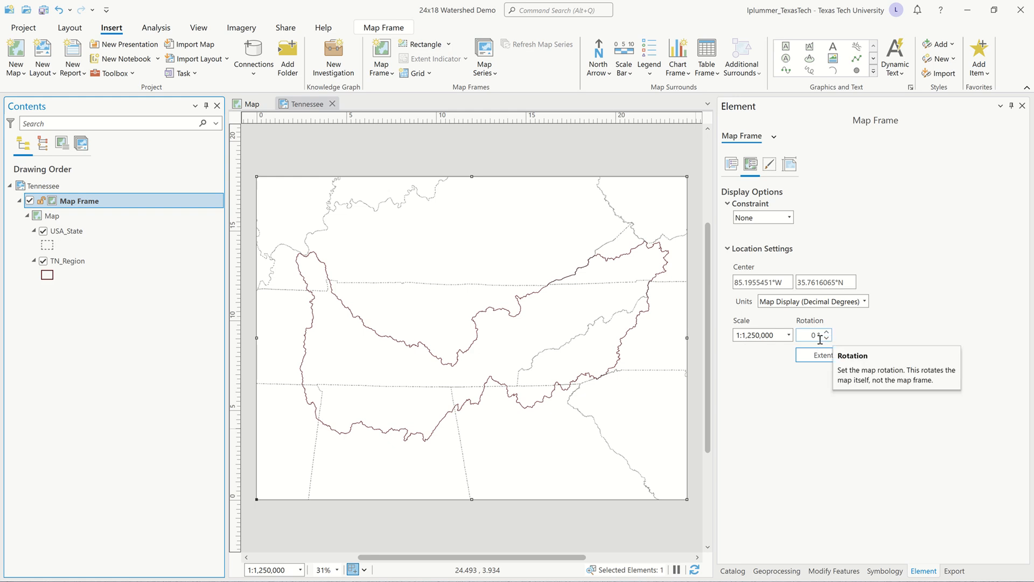
left_click(790, 219)
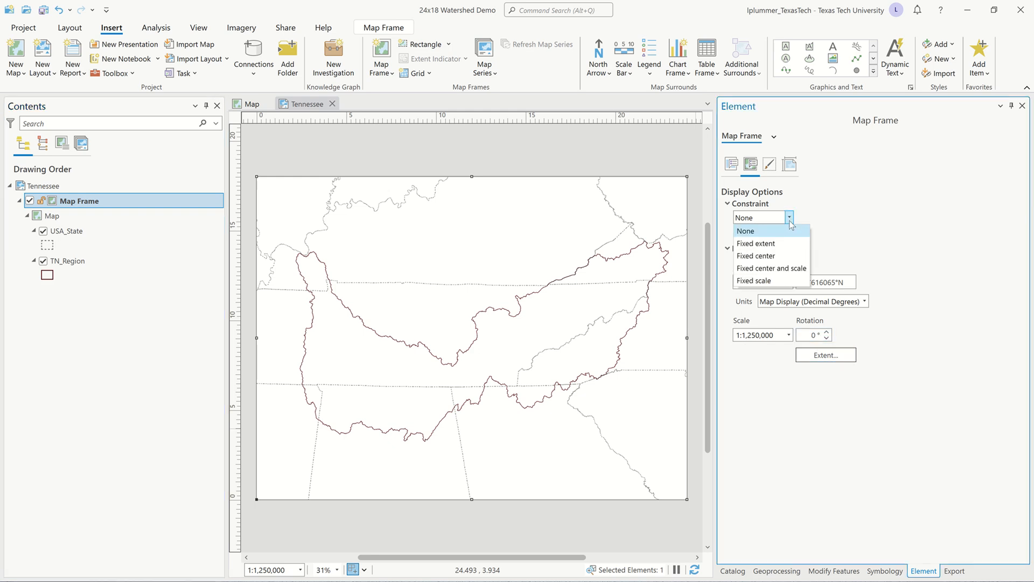
left_click(785, 268)
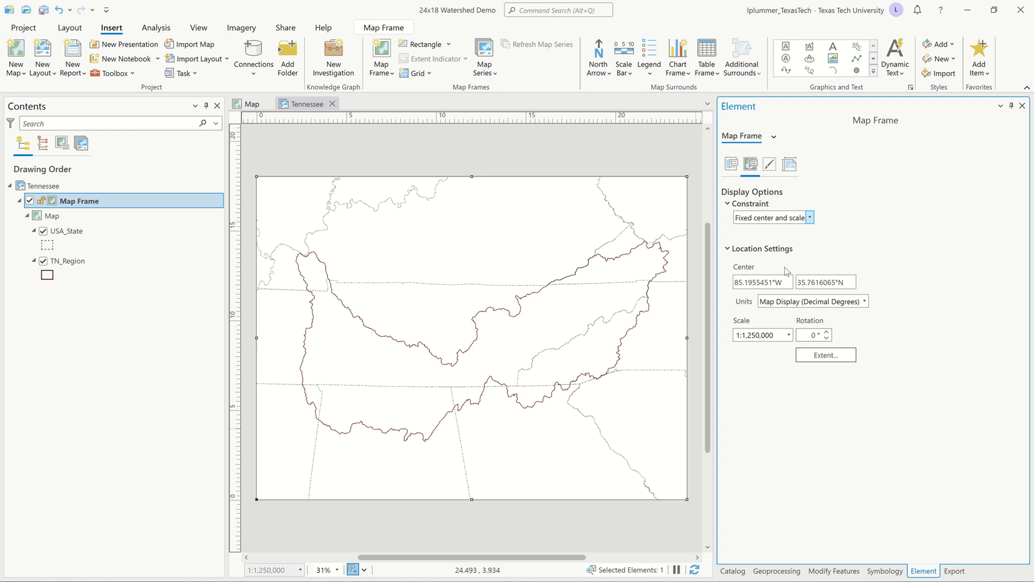
left_click(633, 153)
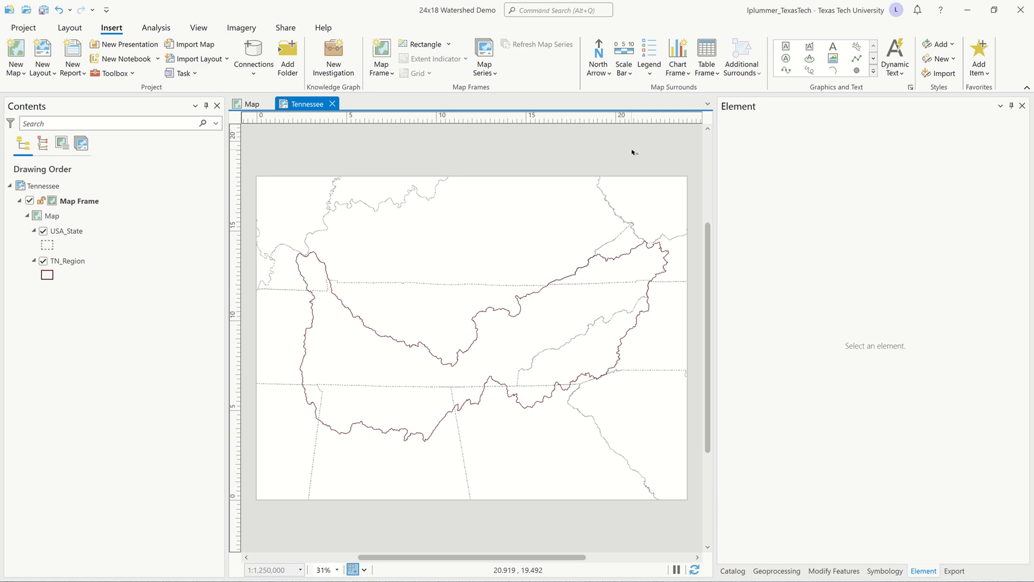
key("ctrl+s")
mouse_move(581, 12)
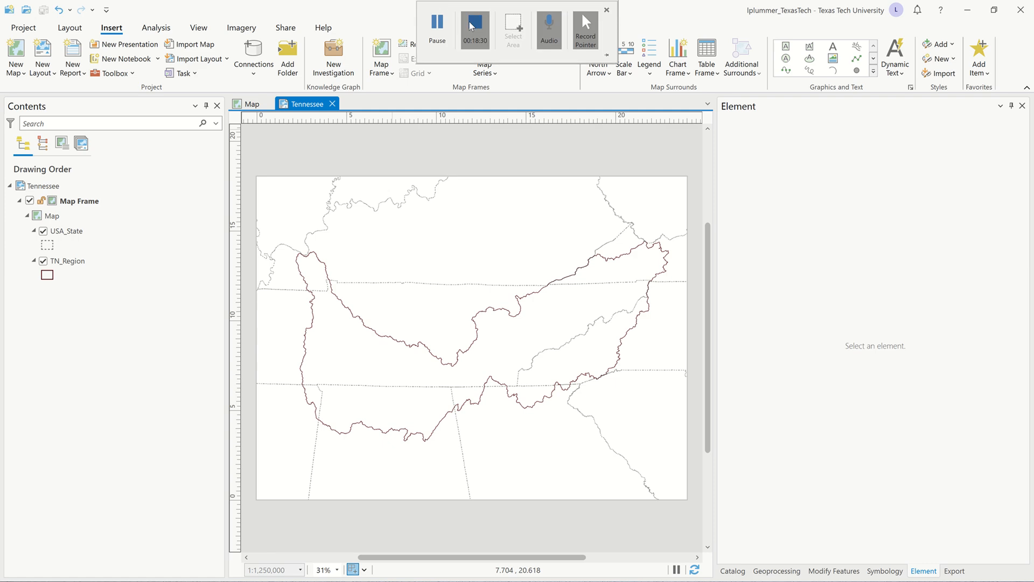
left_click(437, 28)
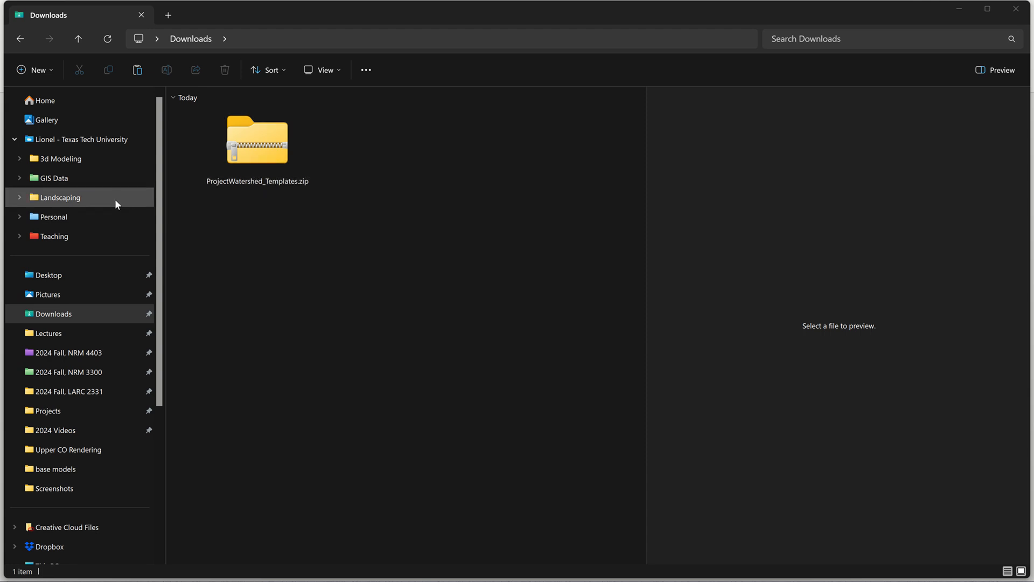
Switch to File Explorer and rename the ProjectWatershed_Templates folder inside 2024 Fall, LARC 2331 > 24x18 Watershed Demo as TN Rendering.
left_click(94, 398)
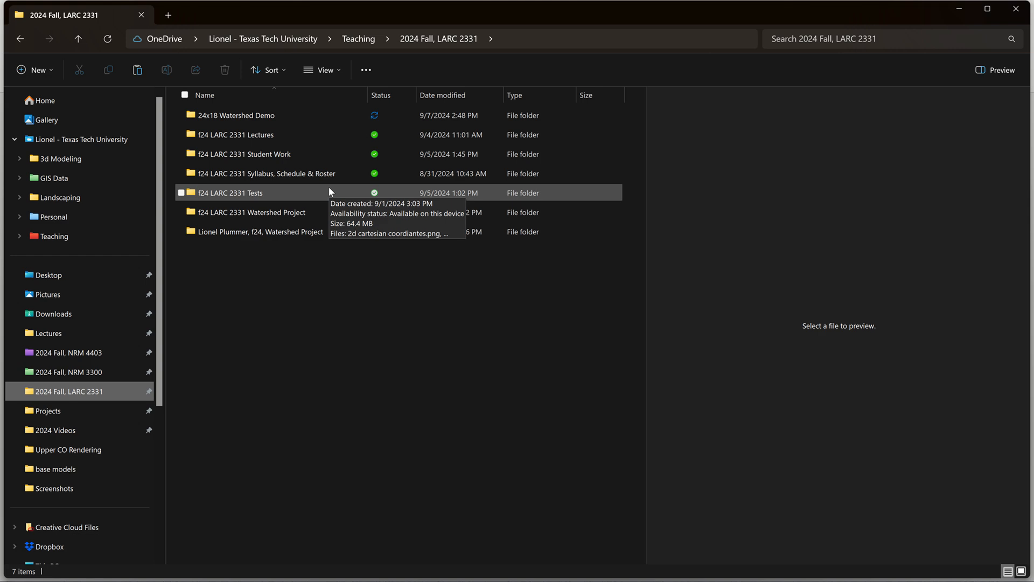
double_click(300, 116)
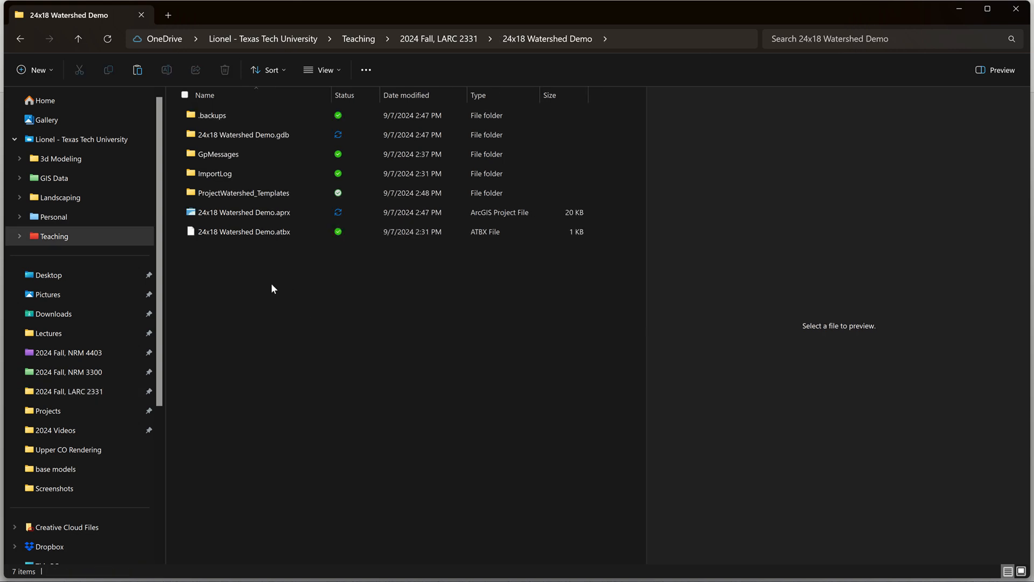
left_click(258, 195)
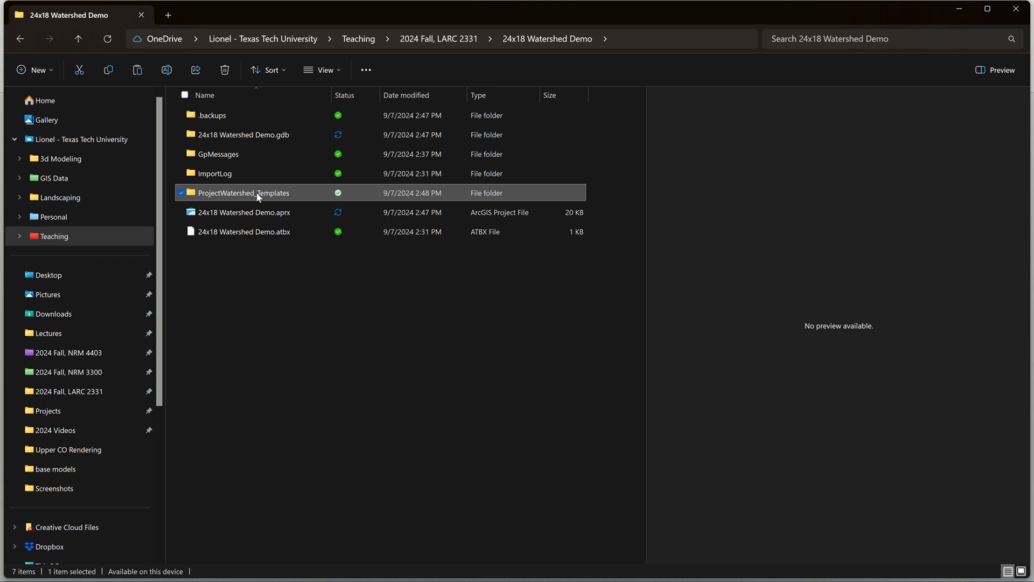
left_click(256, 192)
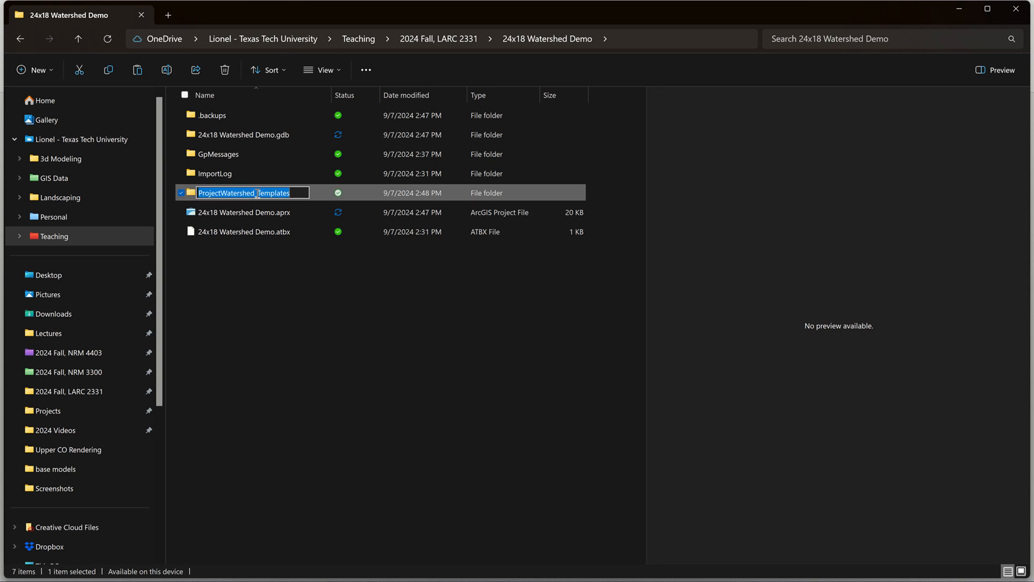
key("BackSpace")
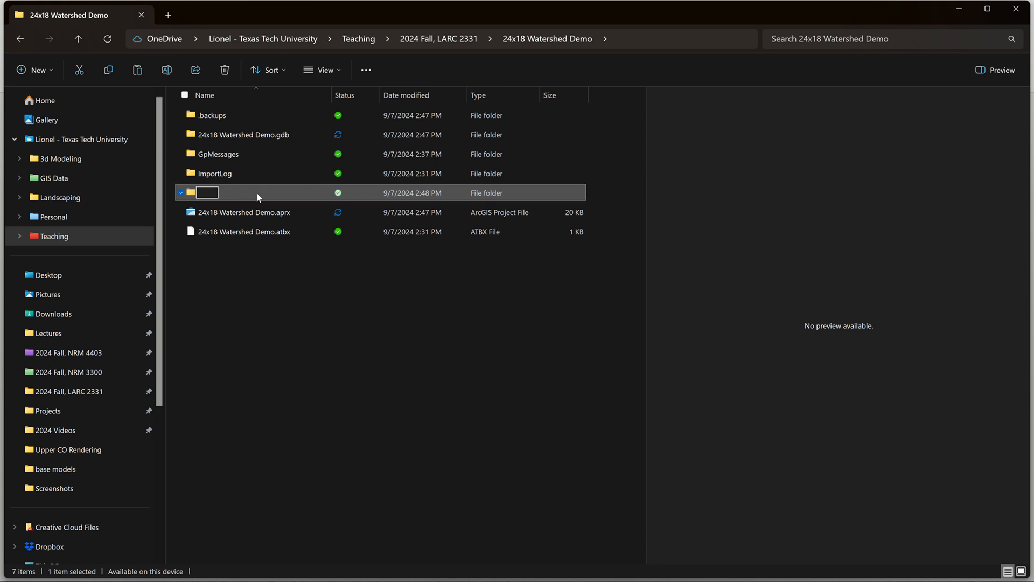
type("TN Rendering")
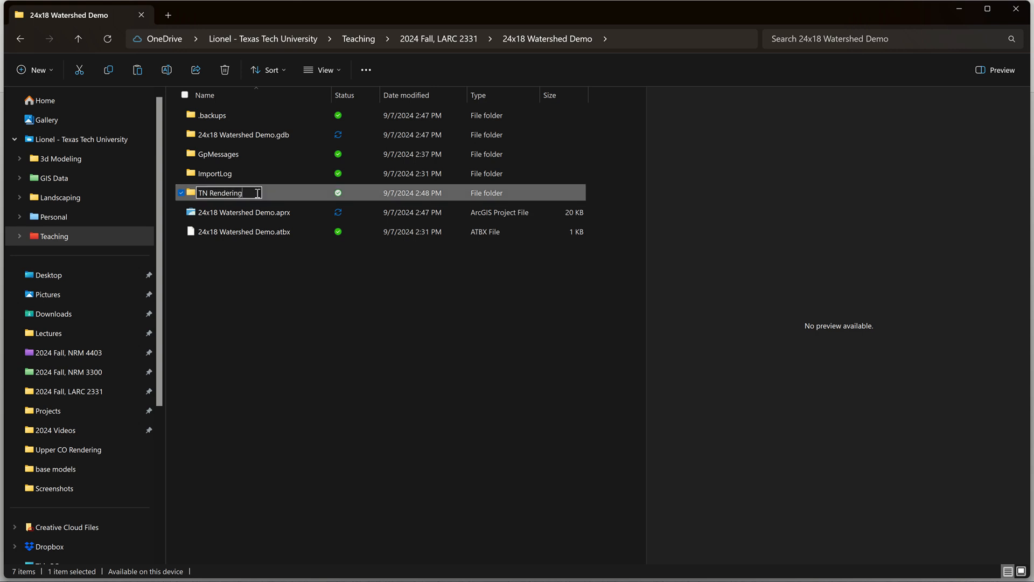
key("Return")
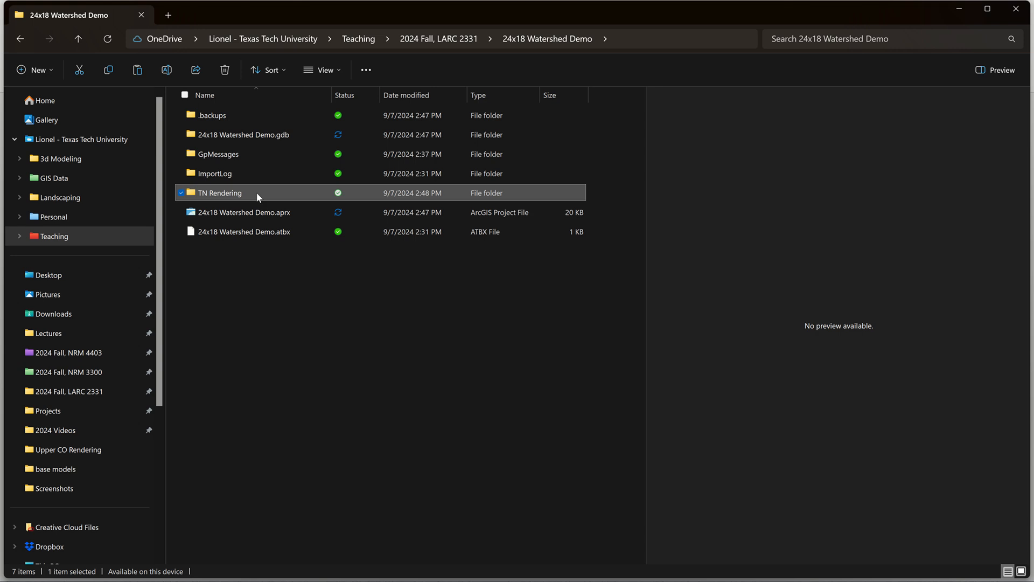
Delete the 18x24 and 24x24 PSD and SSG templates plus 24x18MapModel.fbx and 24x18MapModel.obj from the TN Rendering folder.
double_click(256, 192)
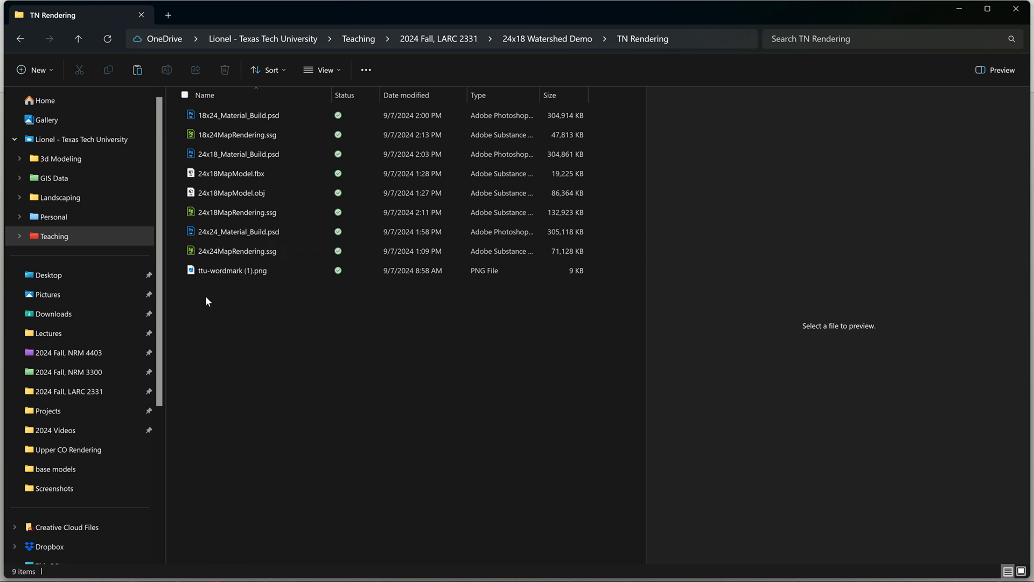
left_click(237, 249)
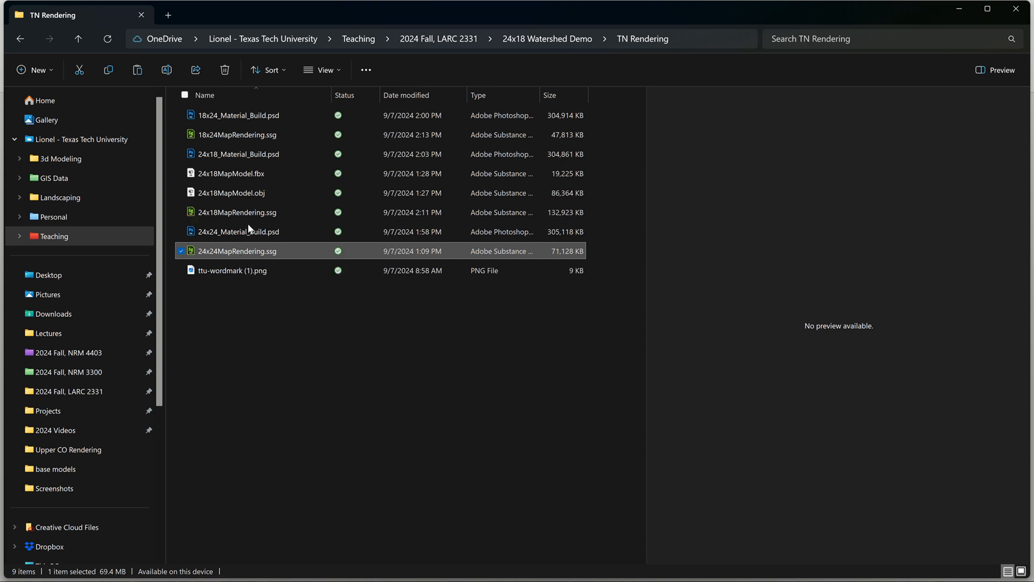
left_click(250, 228, "ctrl")
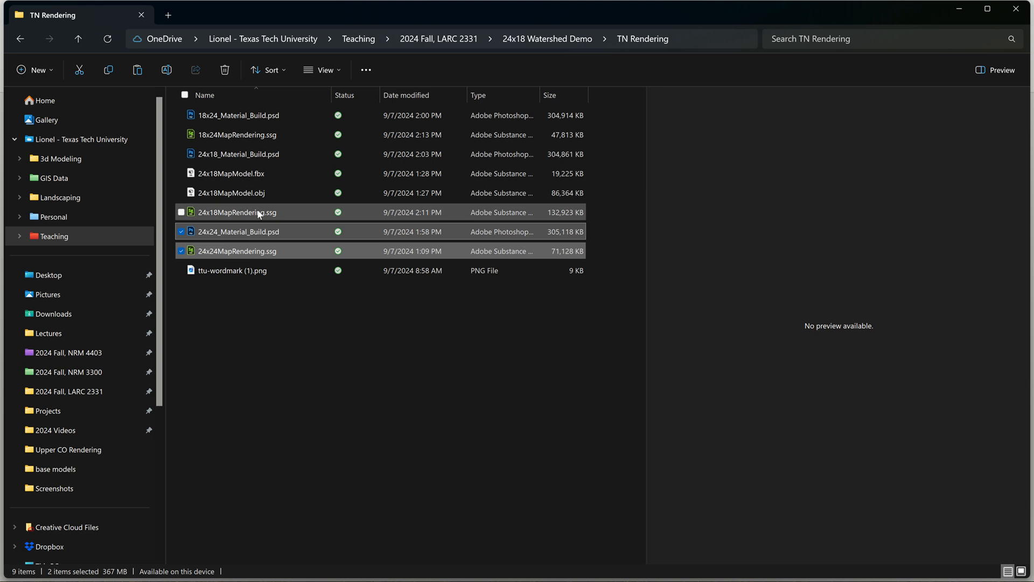
left_click(260, 193, "ctrl")
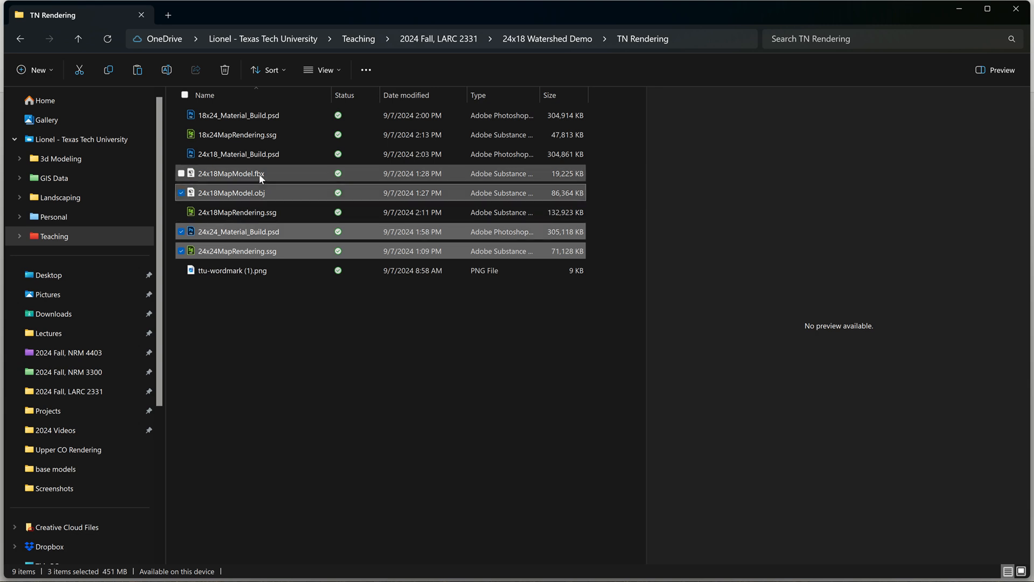
left_click(258, 174, "ctrl")
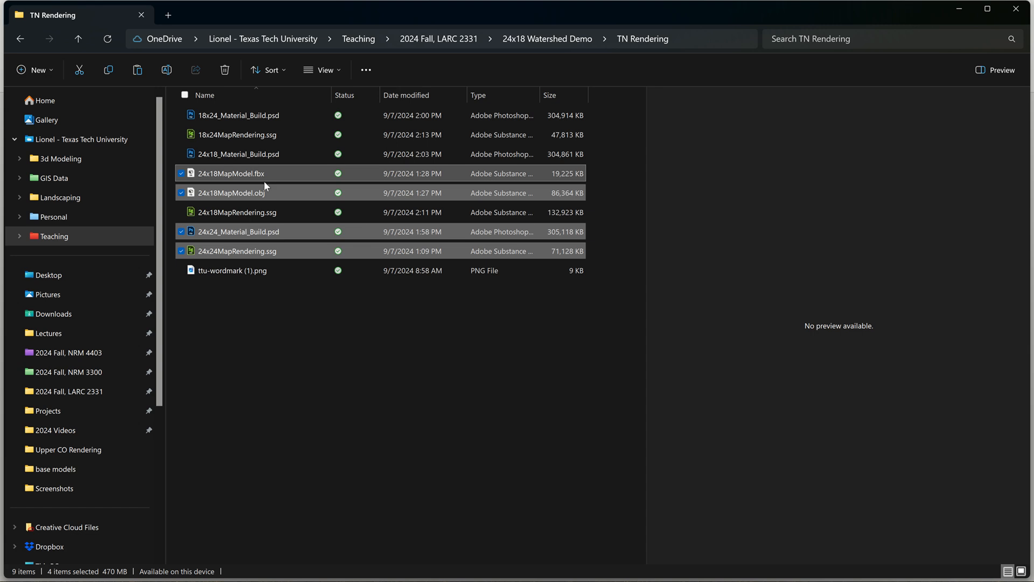
left_click(274, 134, "ctrl")
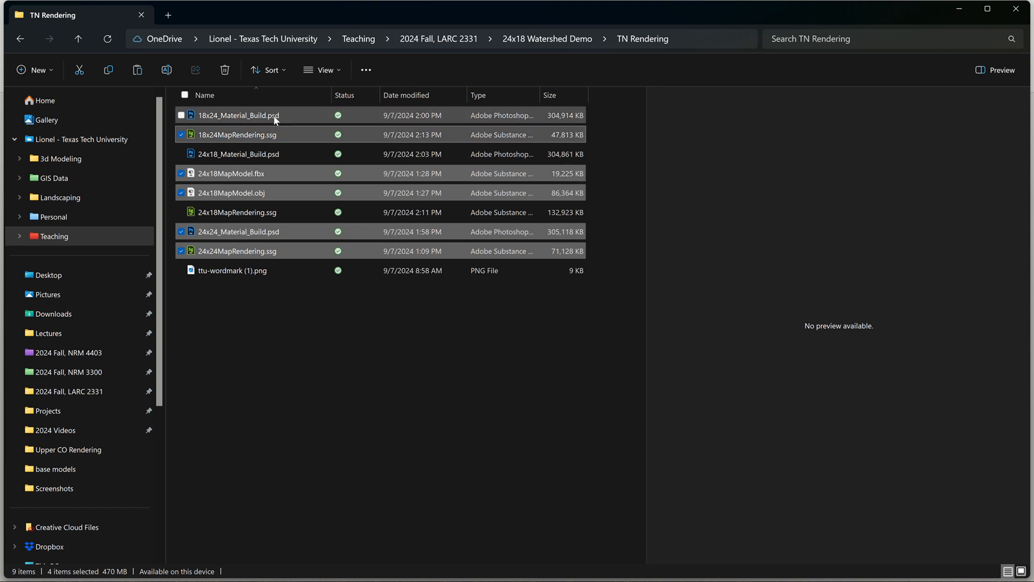
left_click(275, 114, "ctrl")
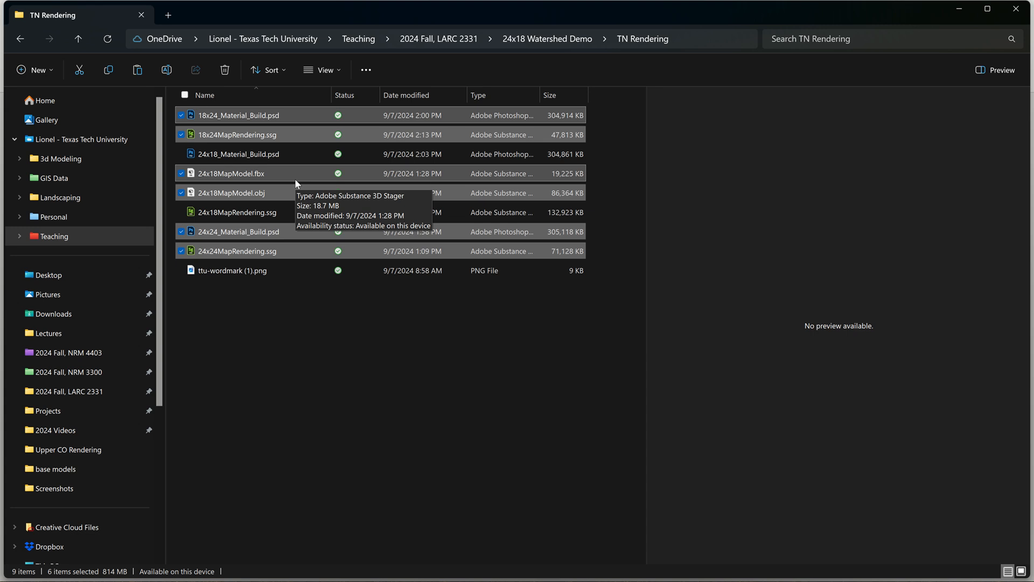
key("Delete")
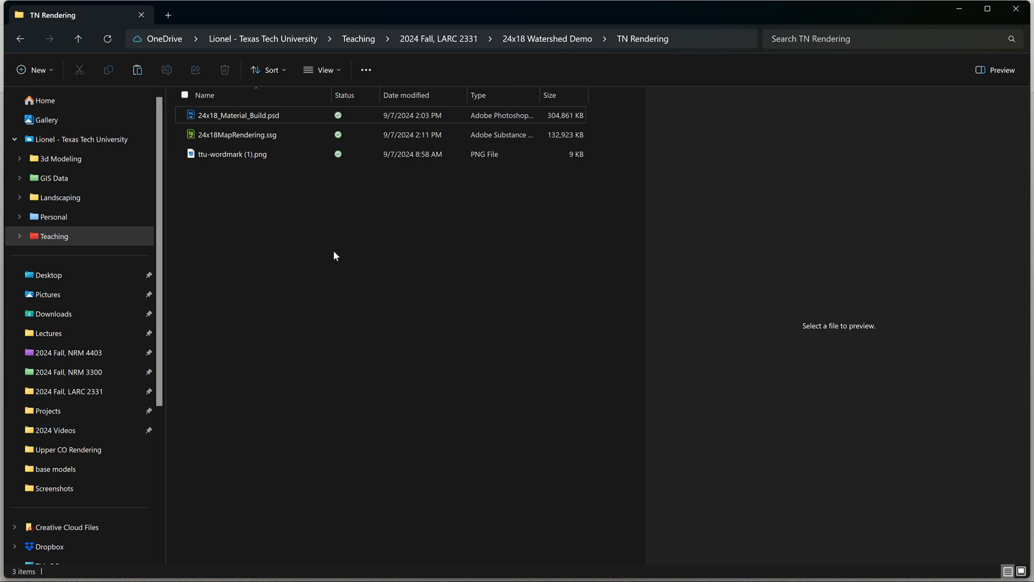
Switch to ArcGIS Pro, hide the USA_State layer, and set up a layout export with the layout background removed.
left_click(962, 9)
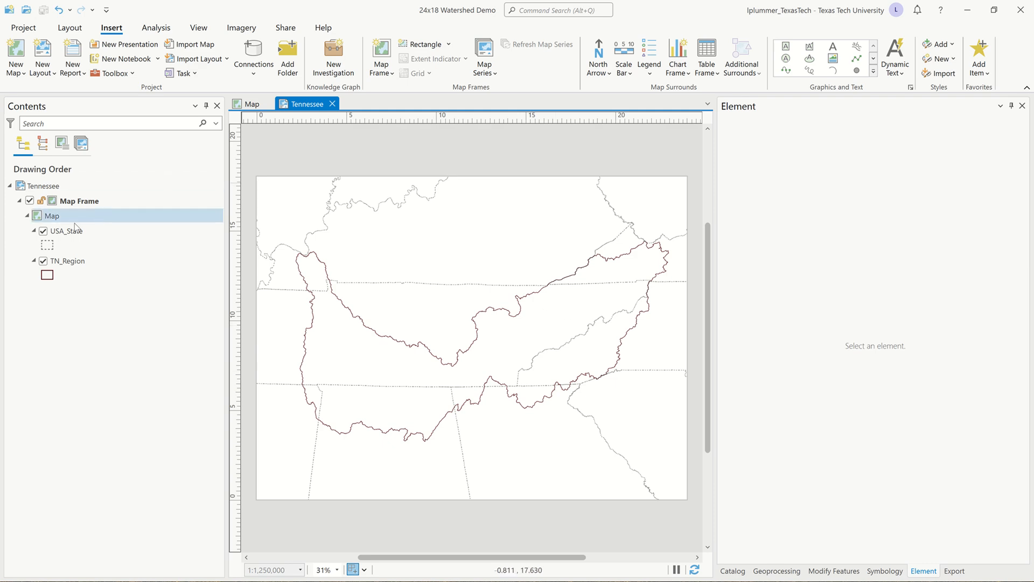
left_click(44, 231)
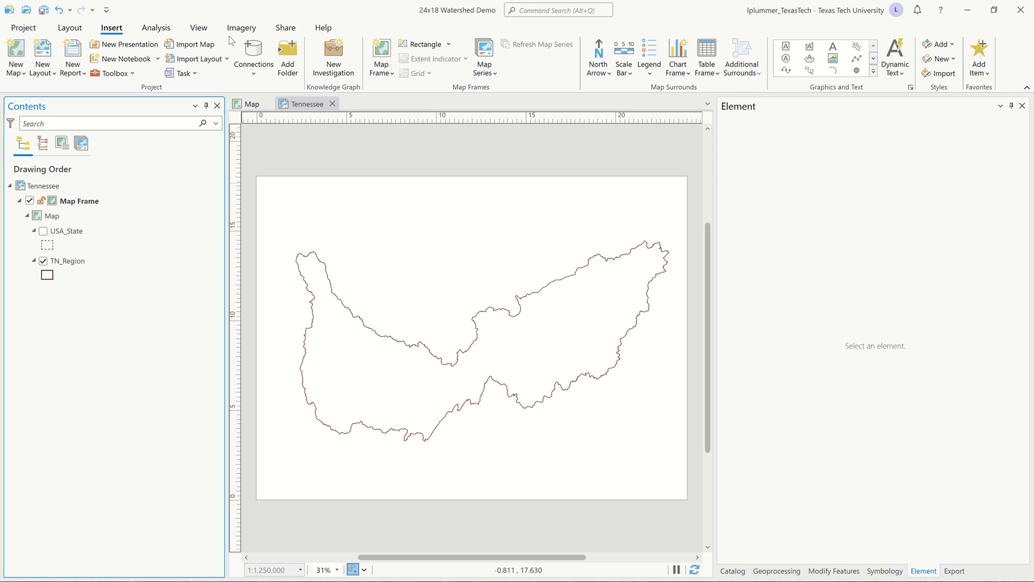
left_click(279, 29)
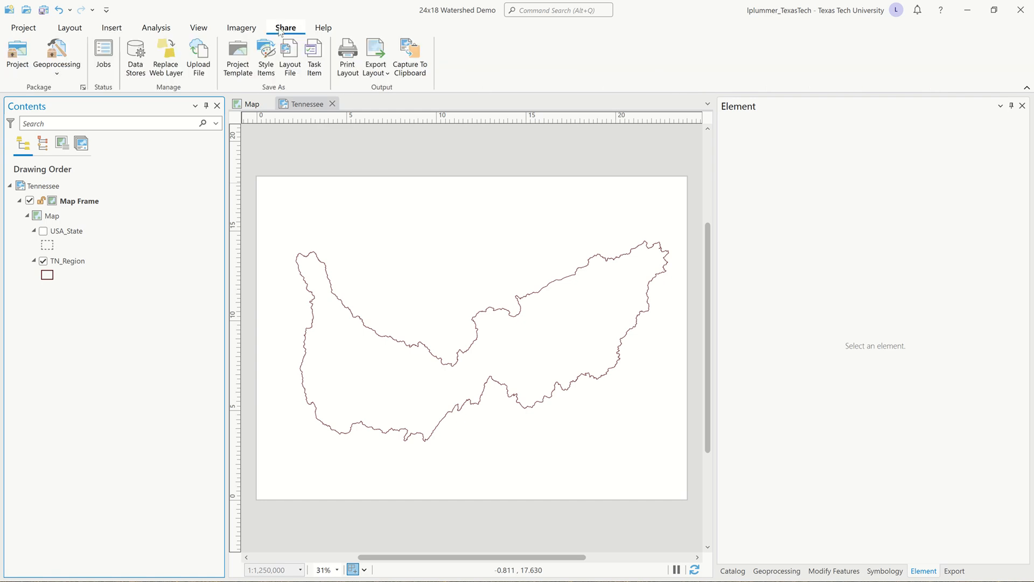
left_click(377, 51)
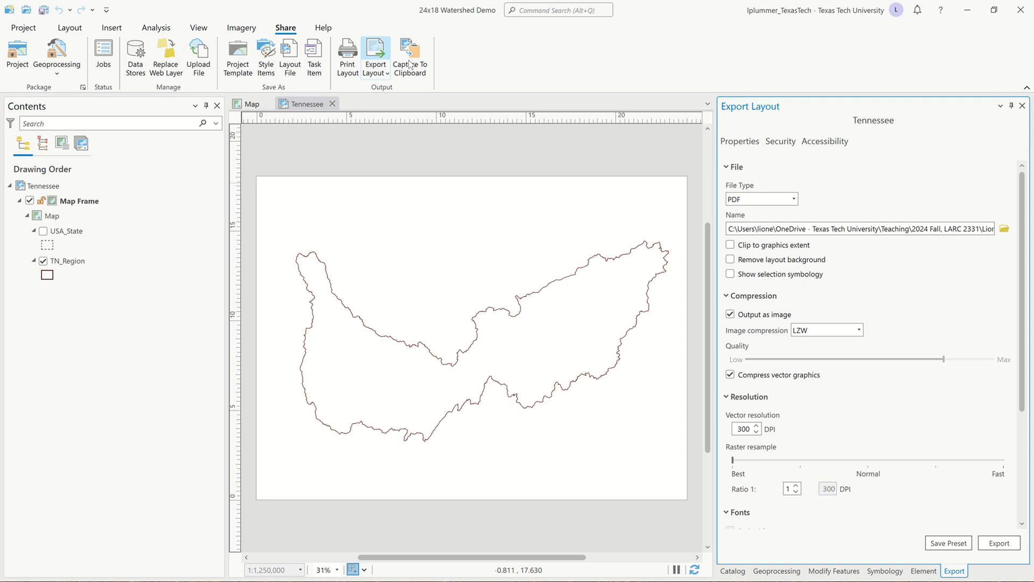
left_click(731, 259)
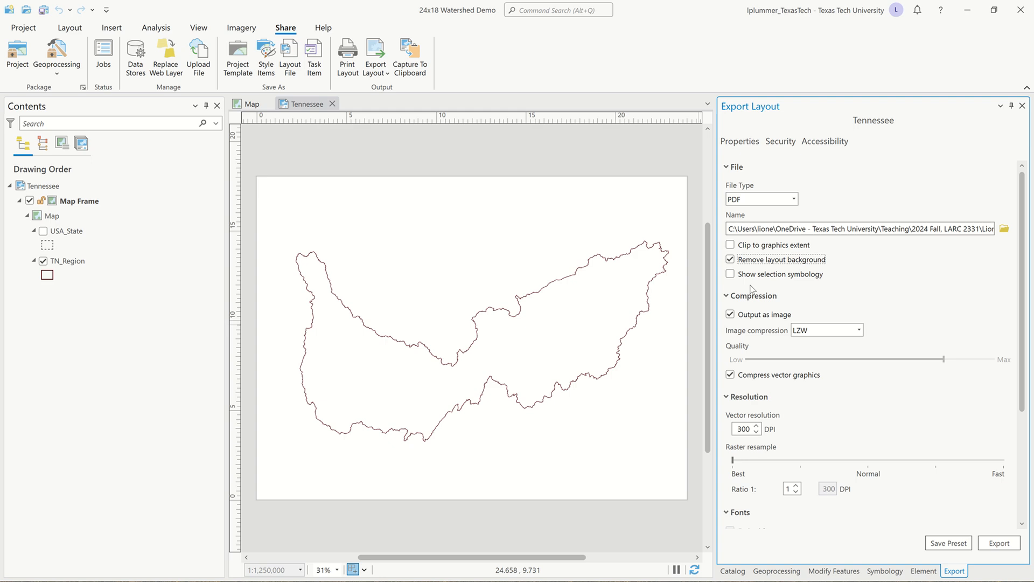
Set the export file to a PDF named watershed boundary in the project's 24x18 Watershed Demo > TN Rendering folder.
left_click(1005, 229)
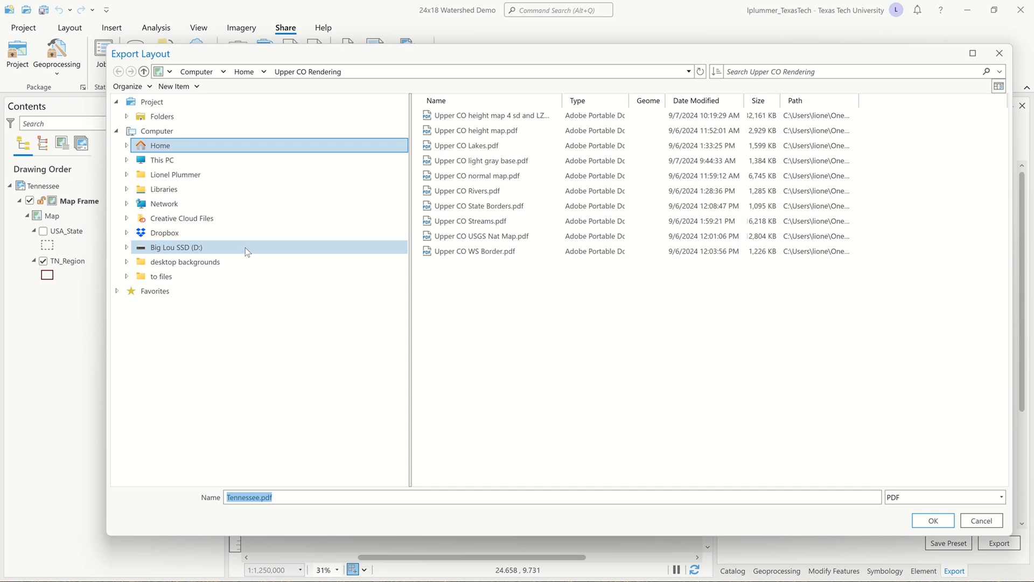
left_click(217, 103)
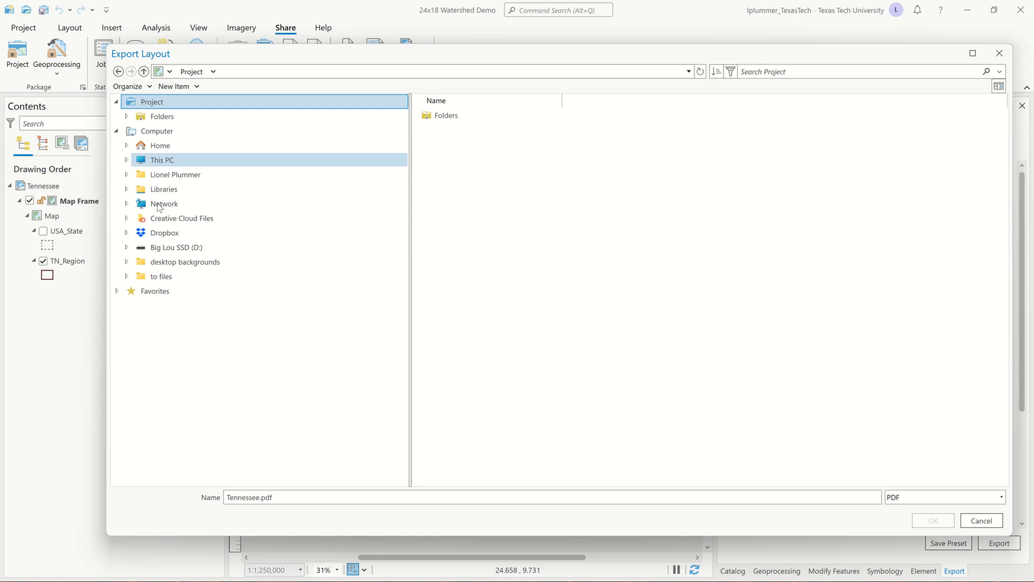
left_click(455, 119)
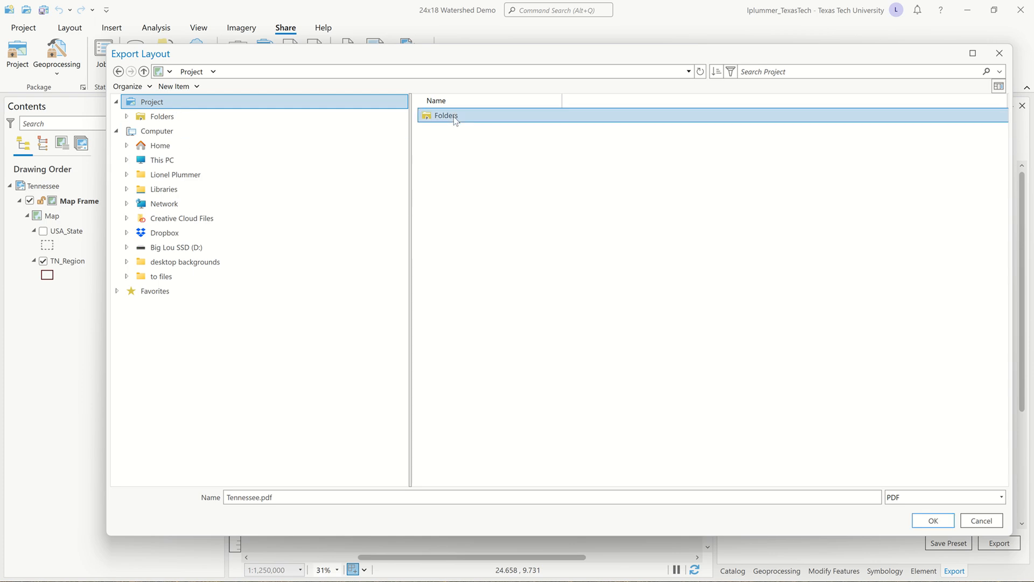
double_click(455, 120)
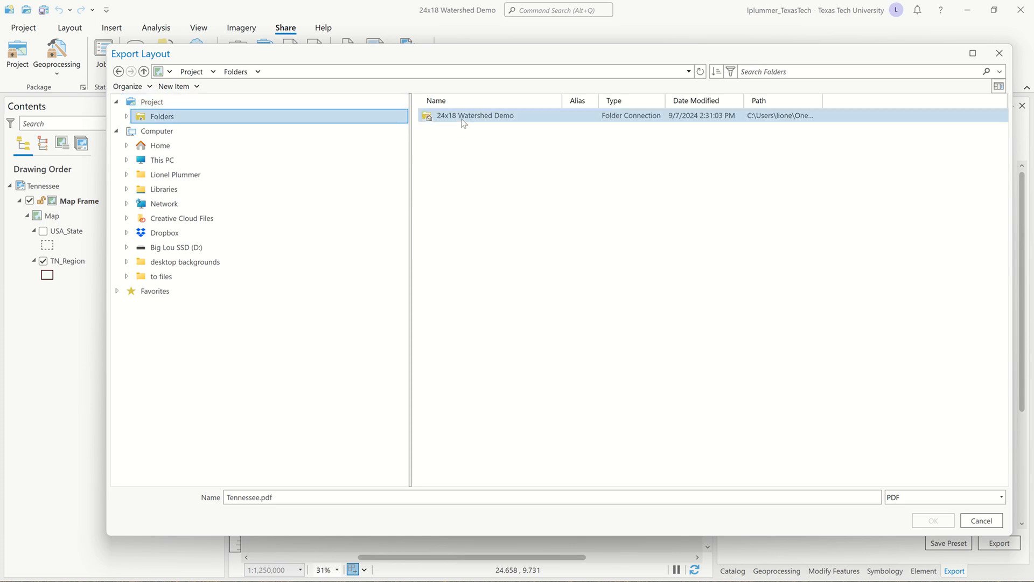
double_click(462, 120)
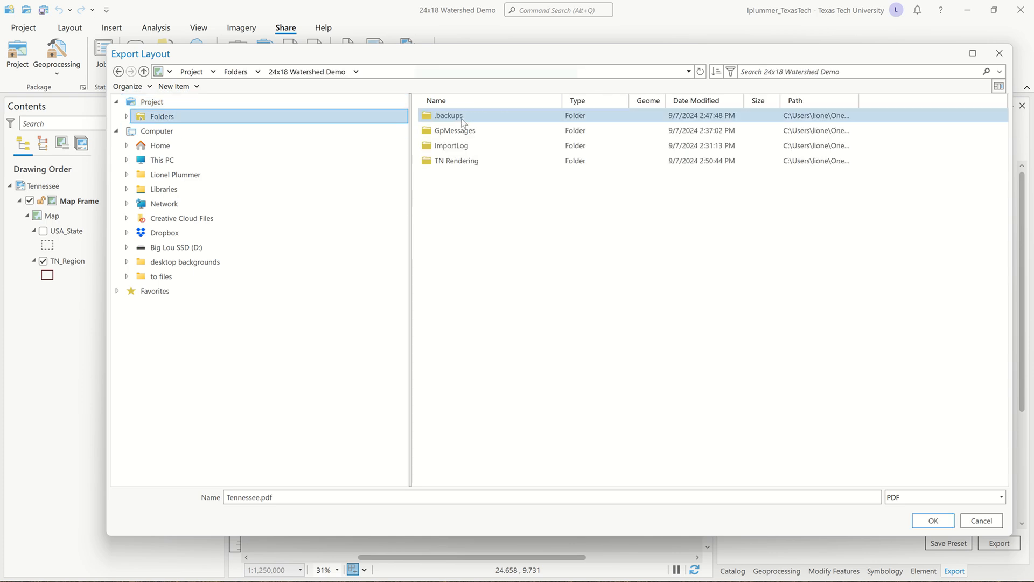
double_click(490, 163)
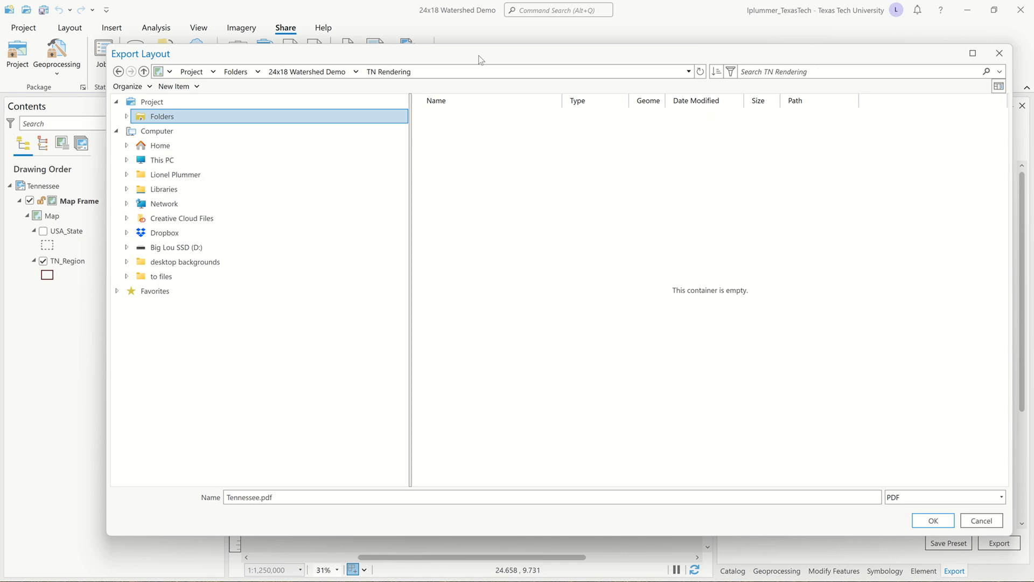
left_click_drag(478, 60, 608, 74)
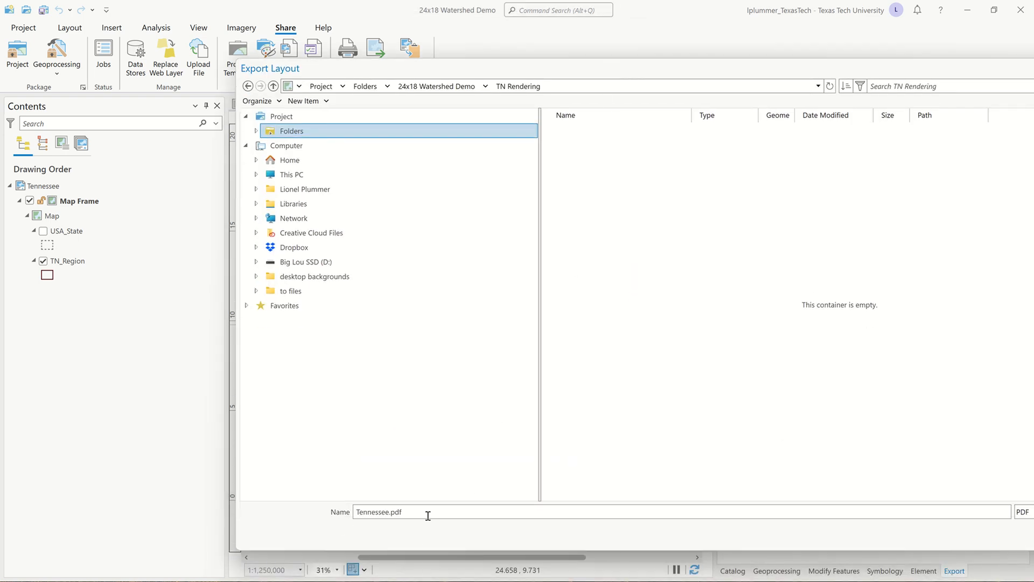
left_click_drag(427, 517, 316, 489)
type("watershed boundary")
key("Return")
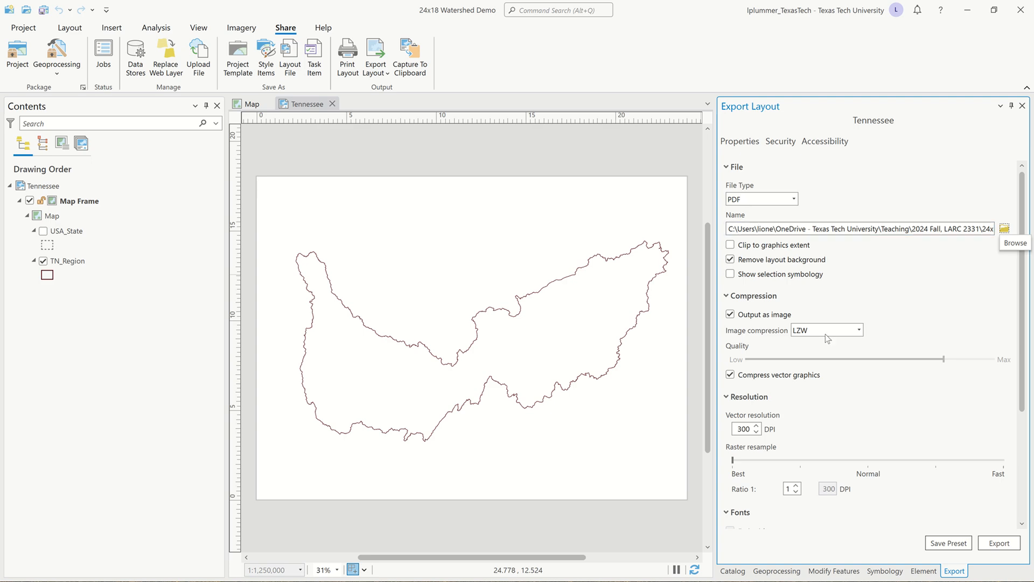
Export the watershed boundary PDF with LZW image compression at 300 DPI.
left_click(859, 330)
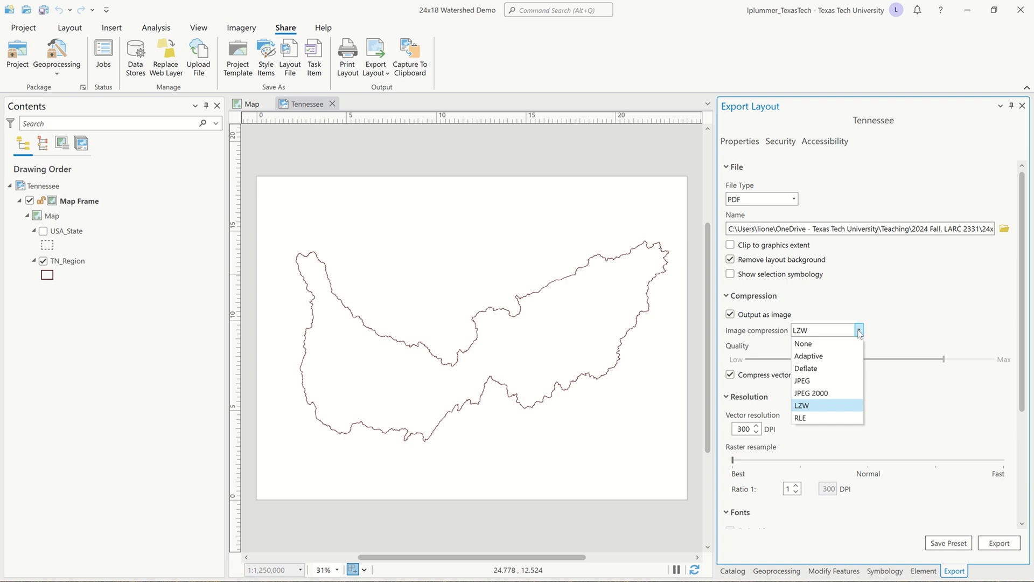
left_click(859, 331)
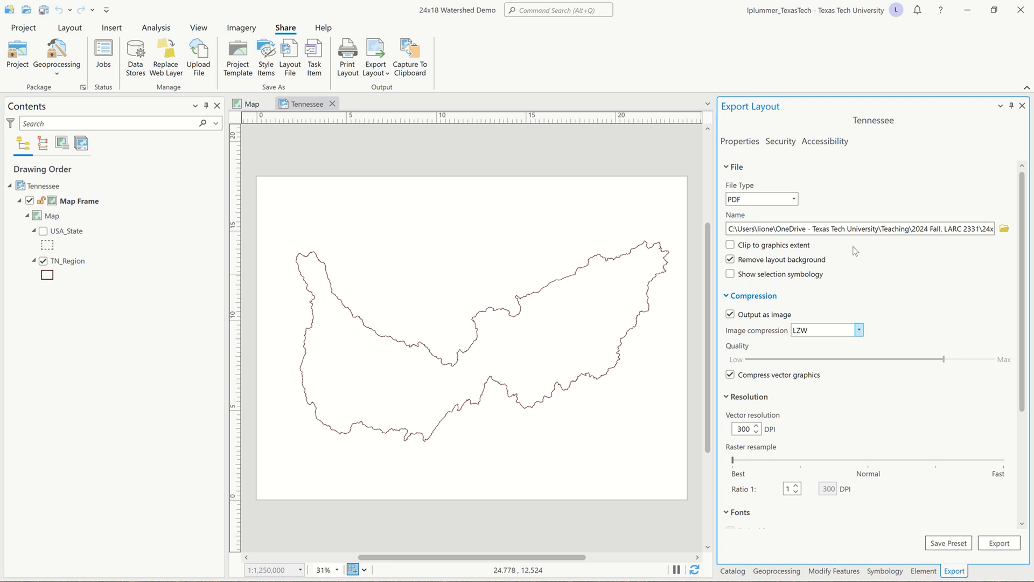
scroll(848, 392, "down", 4)
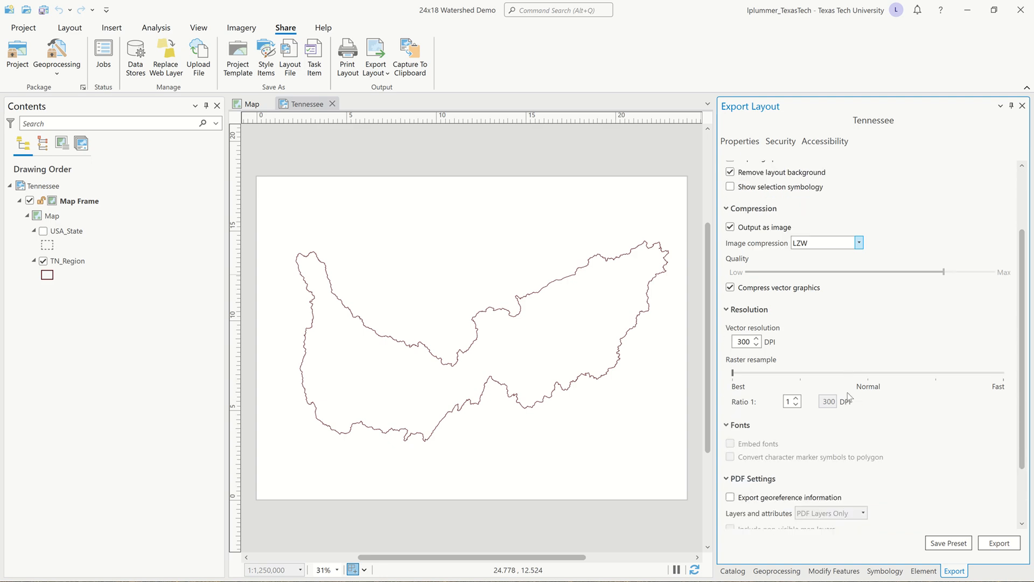
scroll(848, 395, "up", 1)
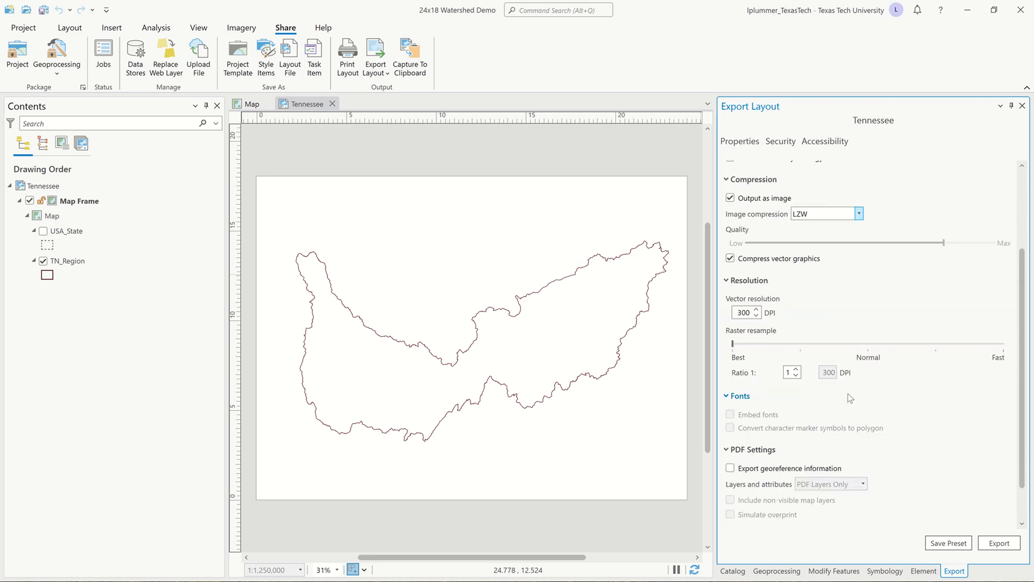
scroll(757, 374, "down", 1)
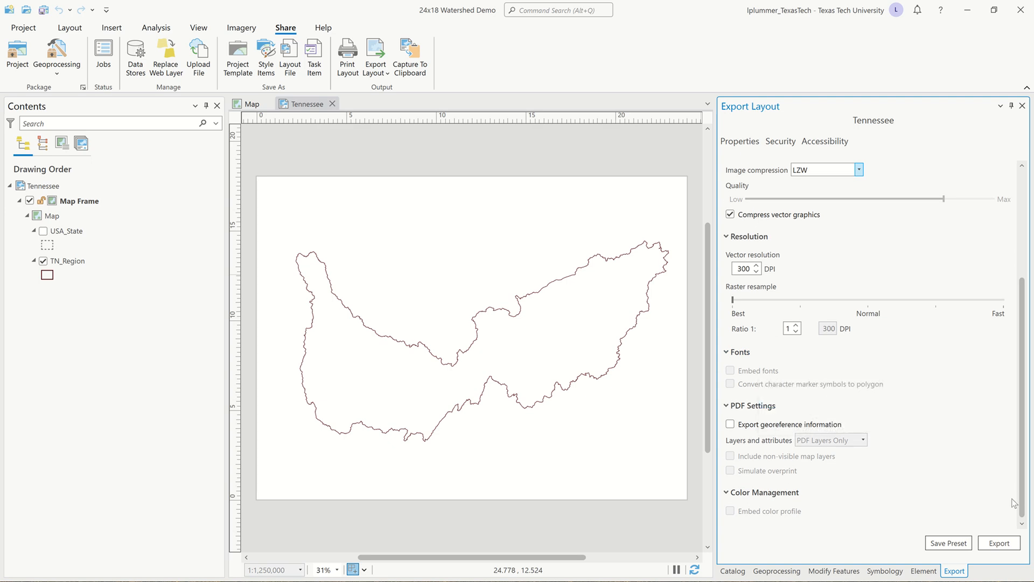
left_click(997, 543)
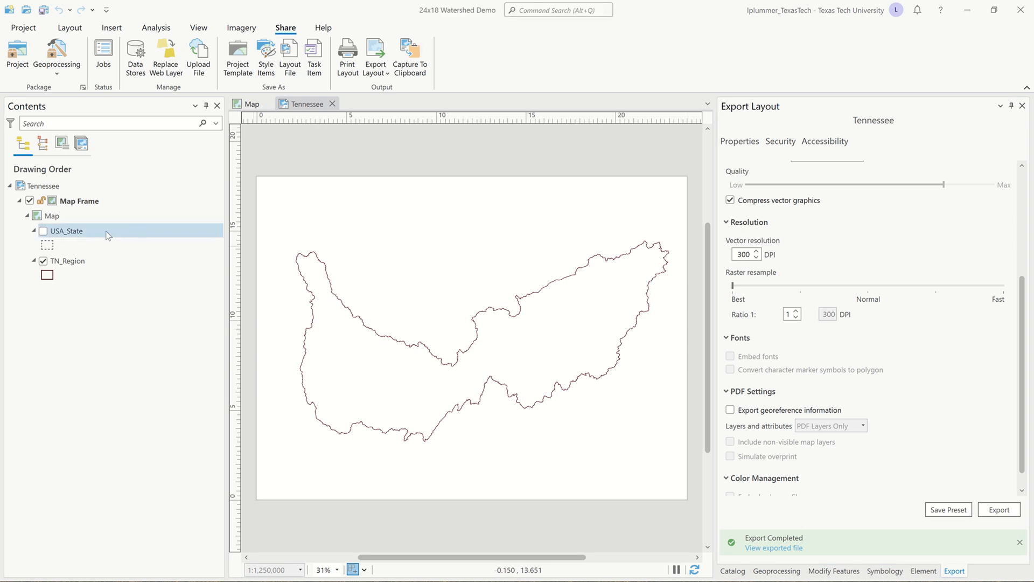
Hide the TN_Region layer, then show the USA_State layer with its State Name labels turned on.
left_click(42, 261)
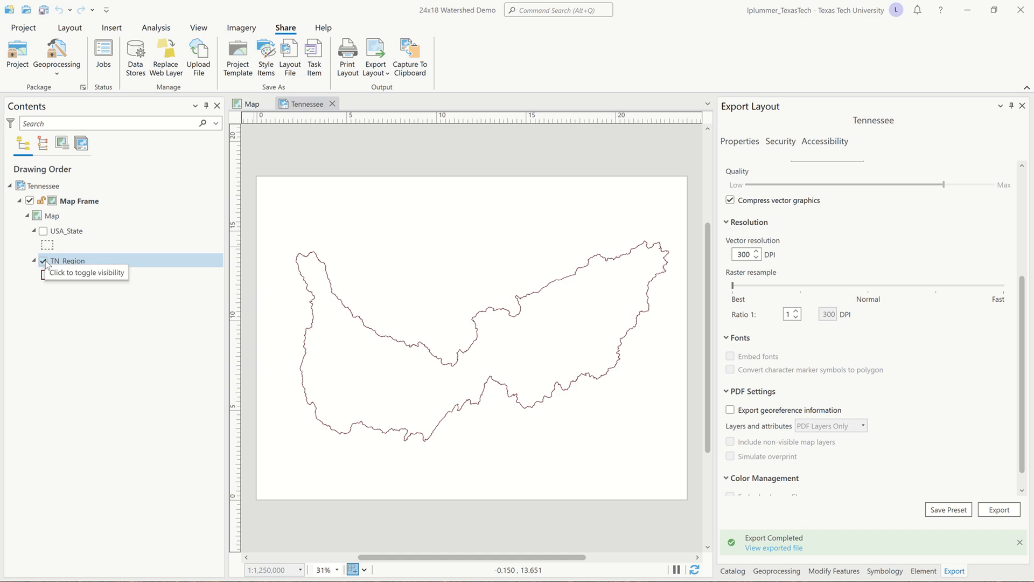
left_click(43, 232)
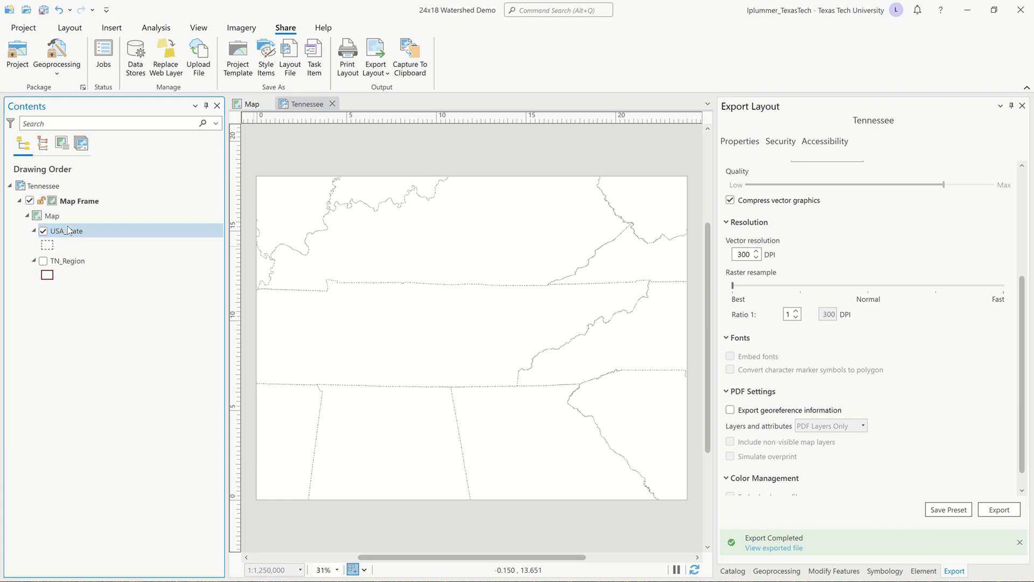
left_click(69, 231)
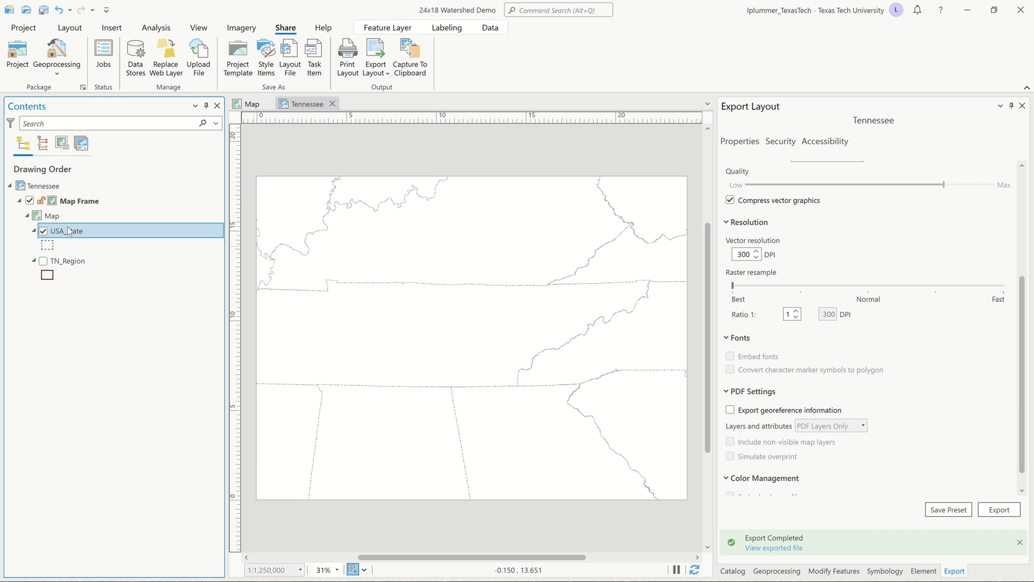
left_click(453, 29)
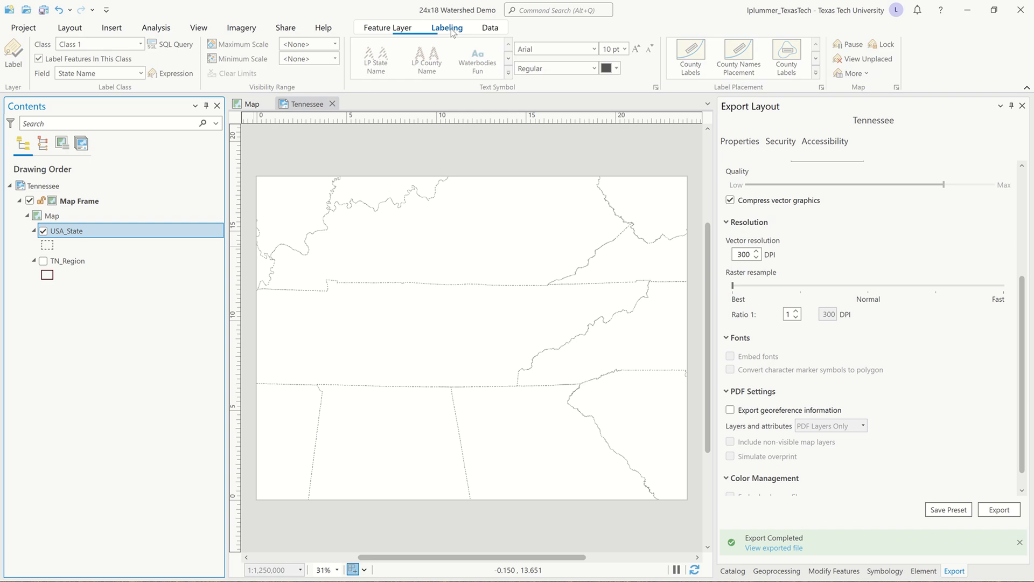
left_click(13, 57)
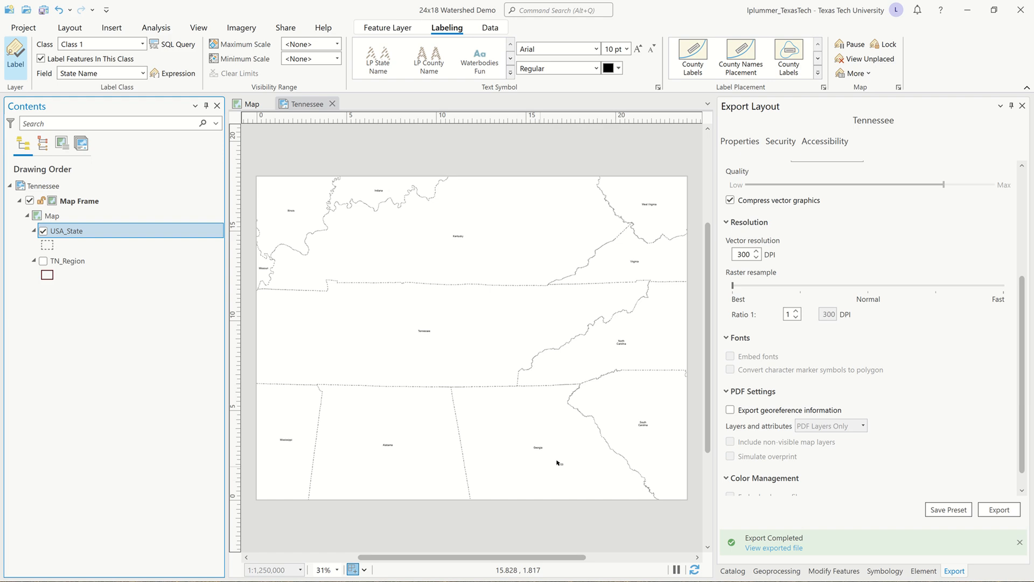
Export the layout as a PDF named state boundaries in the TN Rendering folder, and save the project.
scroll(903, 345, "up", 3)
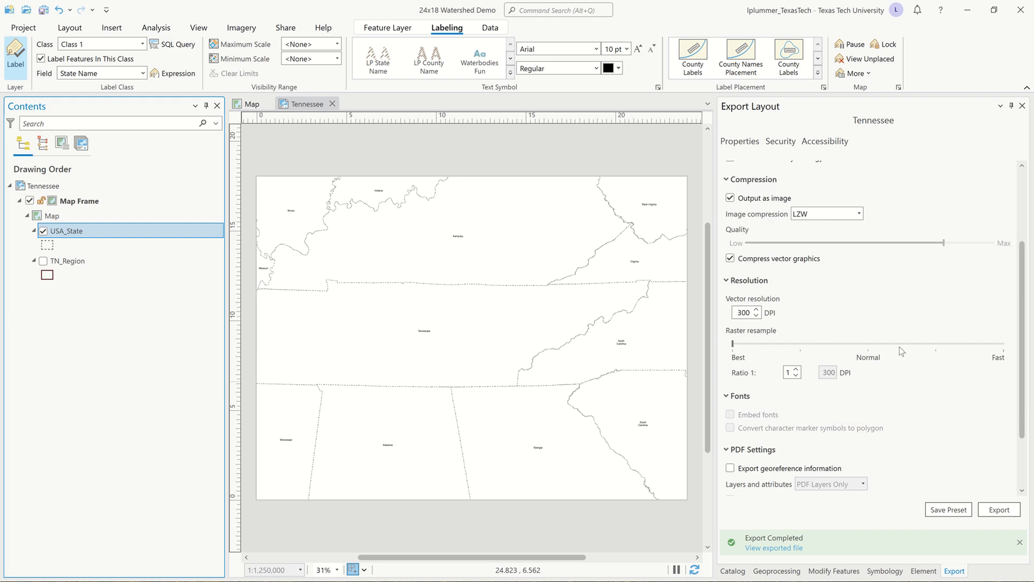
left_click(1005, 228)
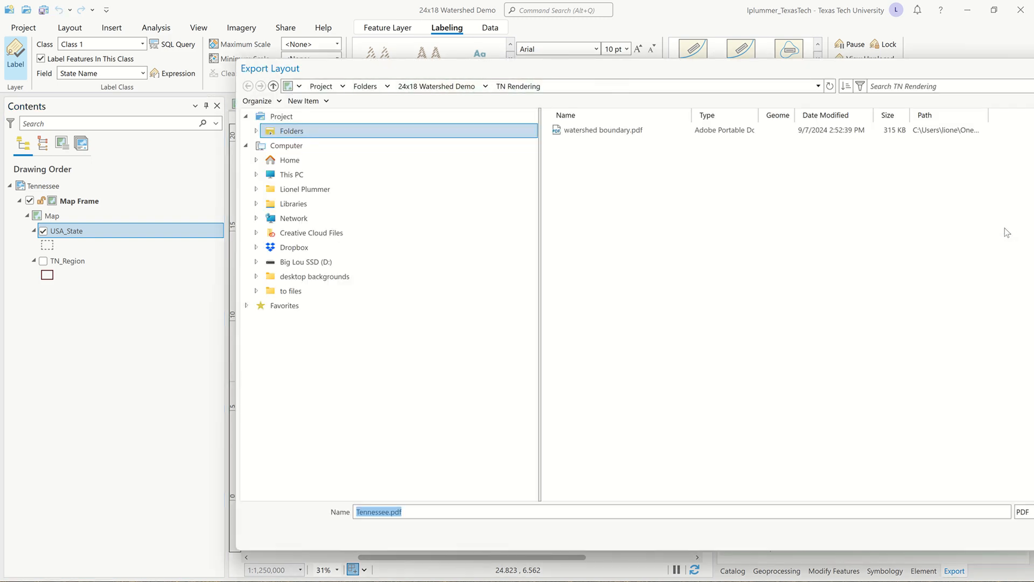
type("state boundaries")
key("Return")
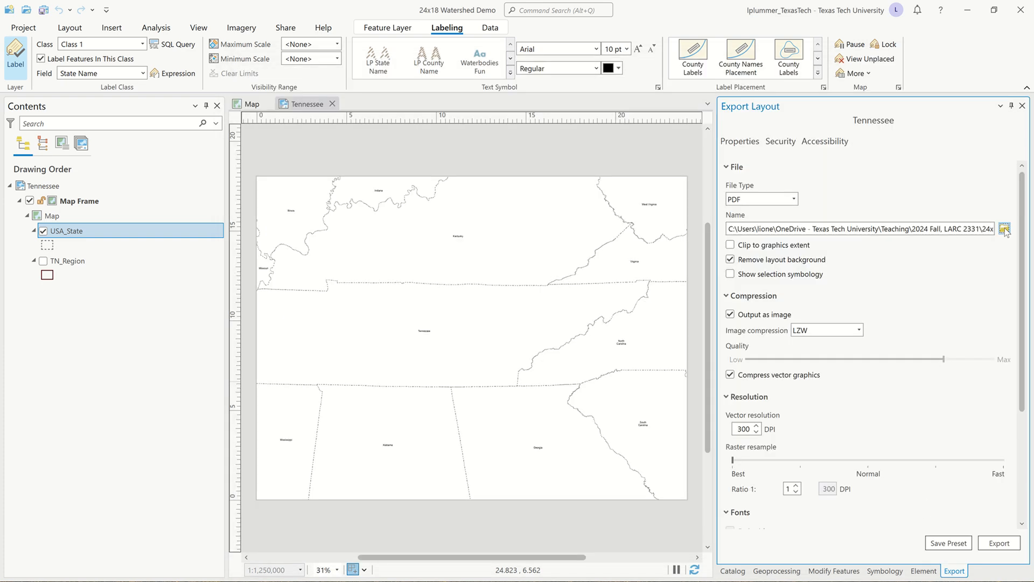
left_click(998, 543)
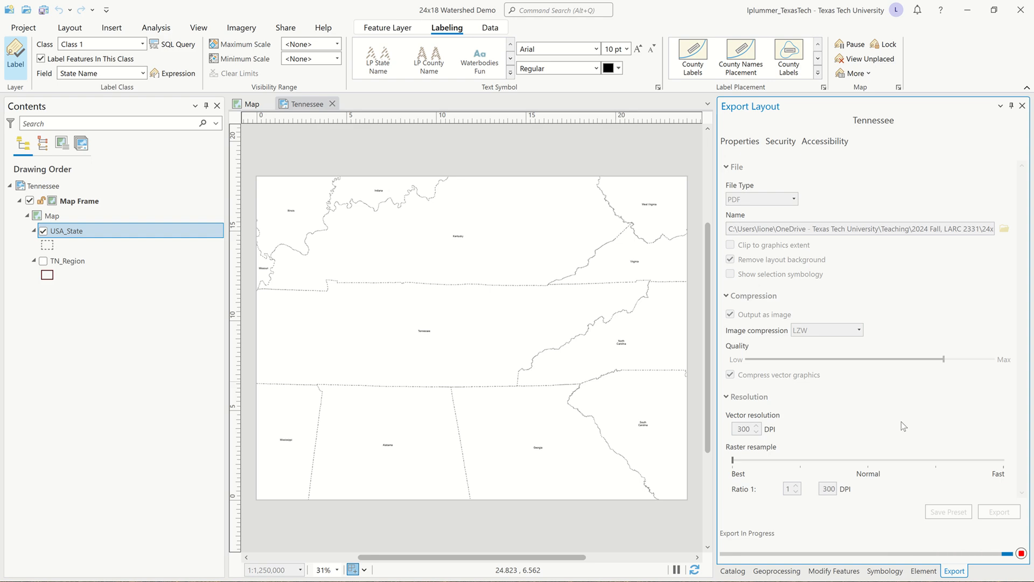
mouse_move(383, 5)
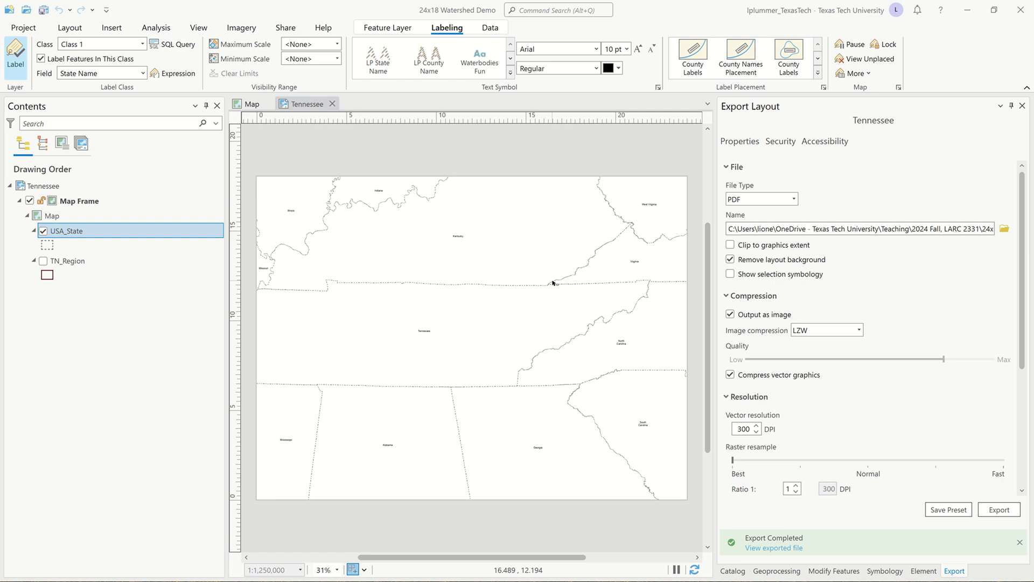
left_click(43, 9)
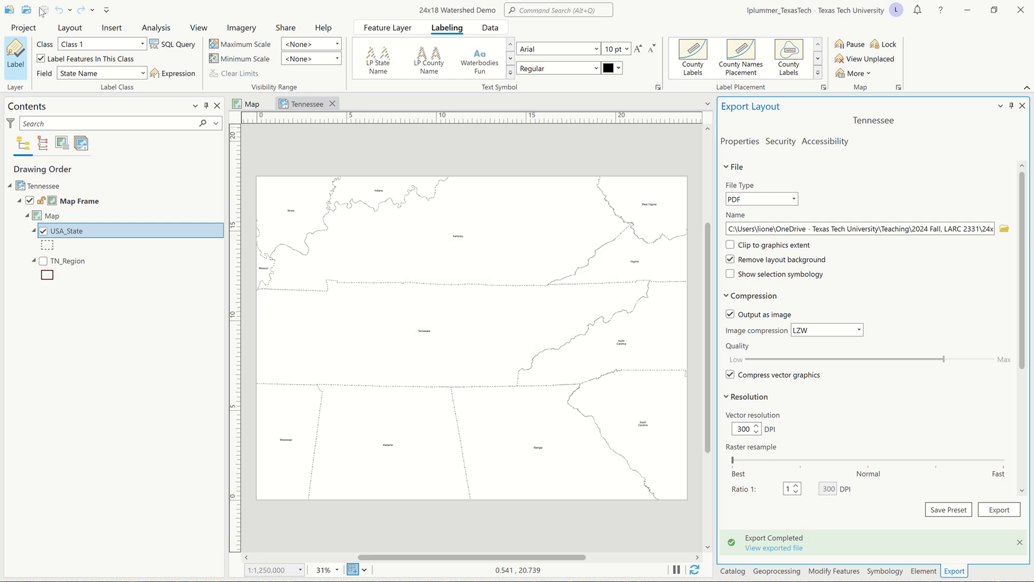
mouse_move(417, 4)
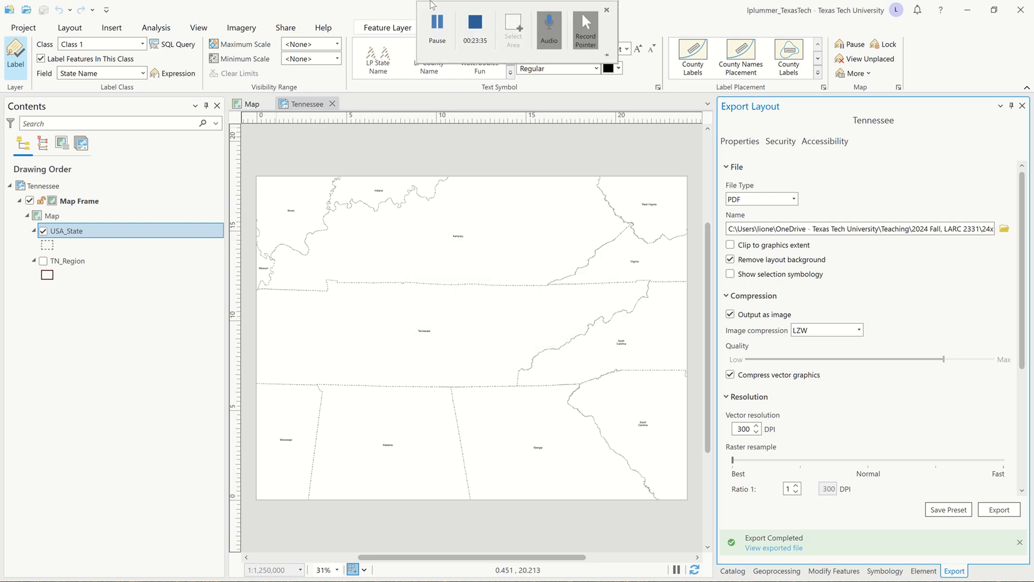